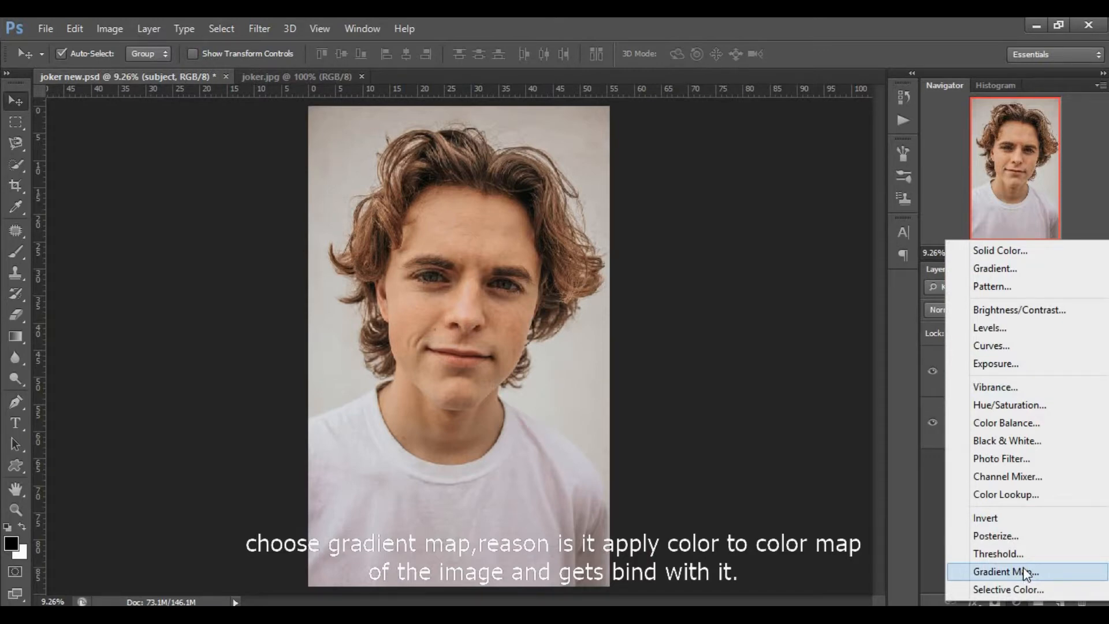
Step: Add a Gradient Map adjustment layer above the subject and set the gradient's 0% stop to light gray ebe4e4
click(1024, 571)
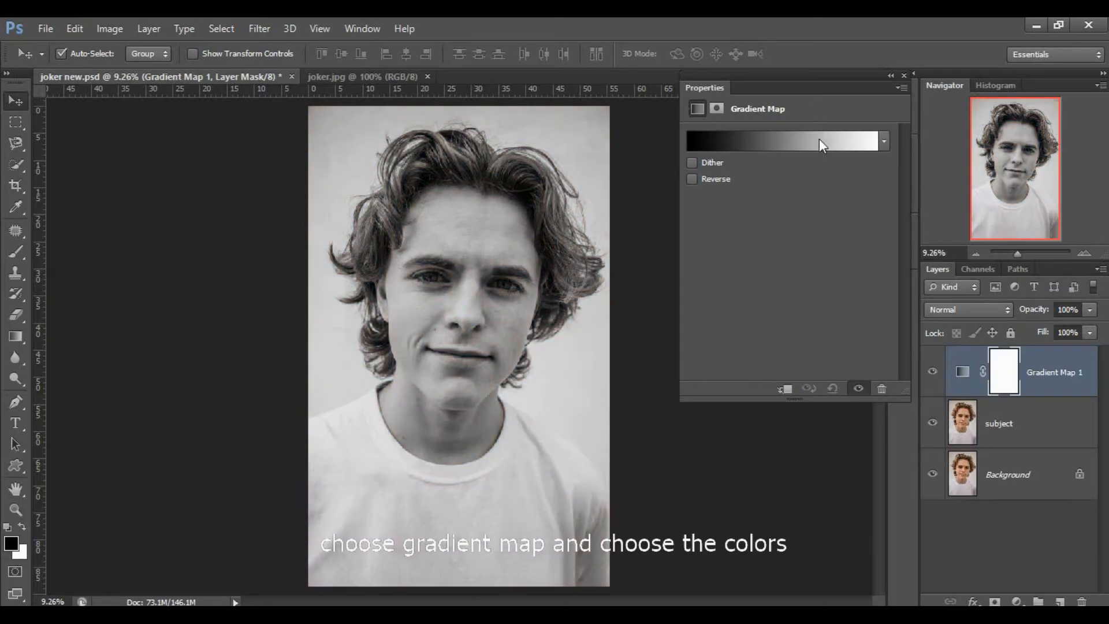
click(819, 138)
click(642, 400)
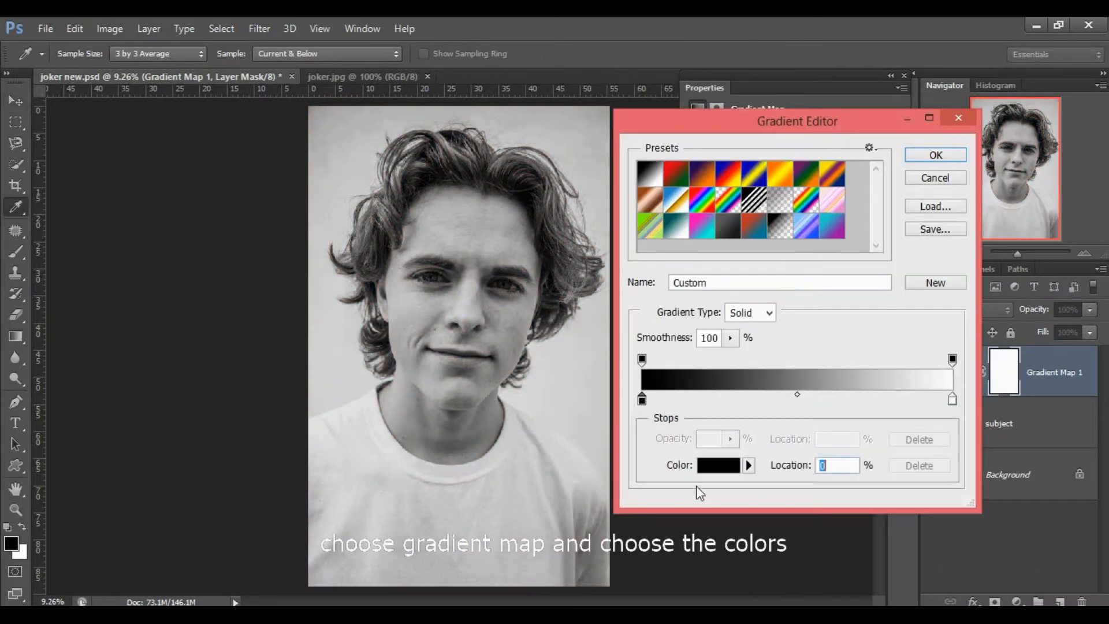
click(717, 469)
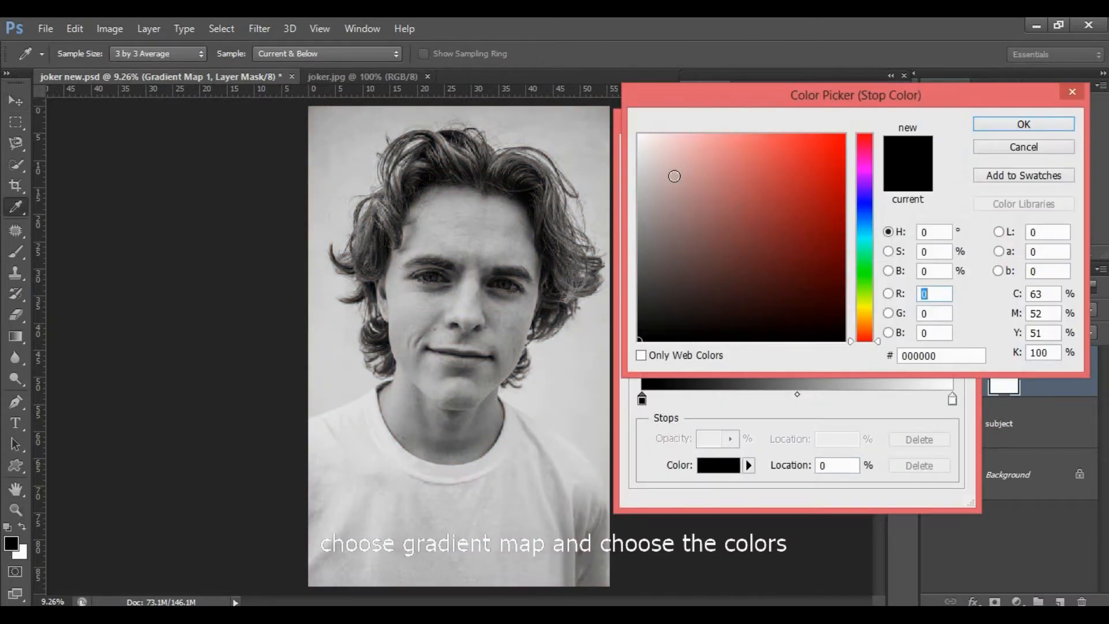
drag(655, 165, 644, 150)
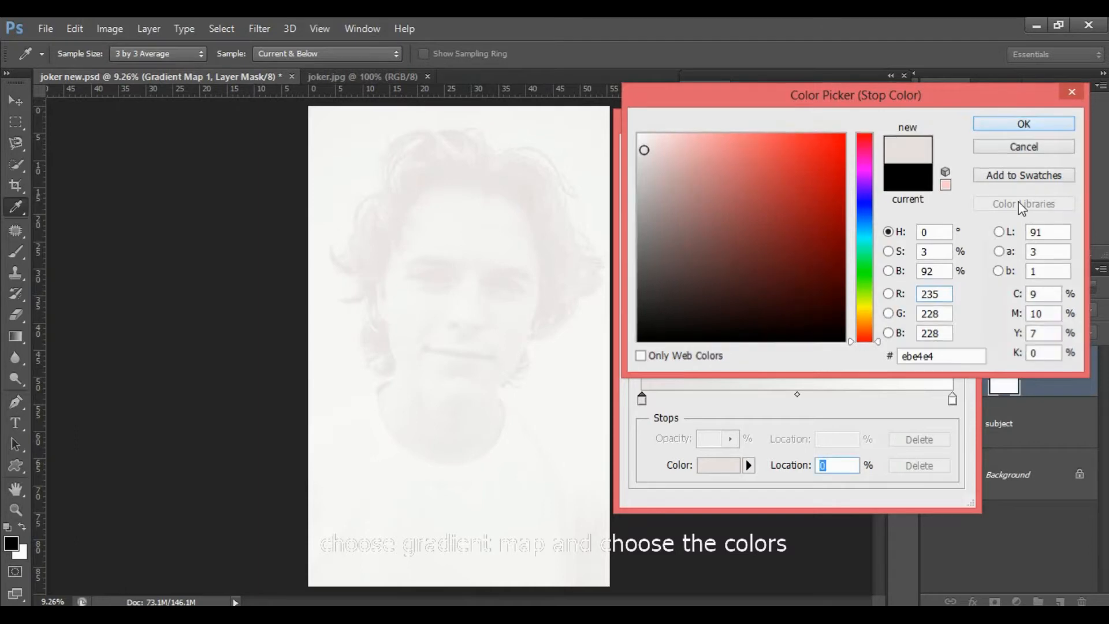
click(1031, 125)
Step: Set the gradient's 100% stop to dark gray 433e3e and apply the edited gradient
click(952, 400)
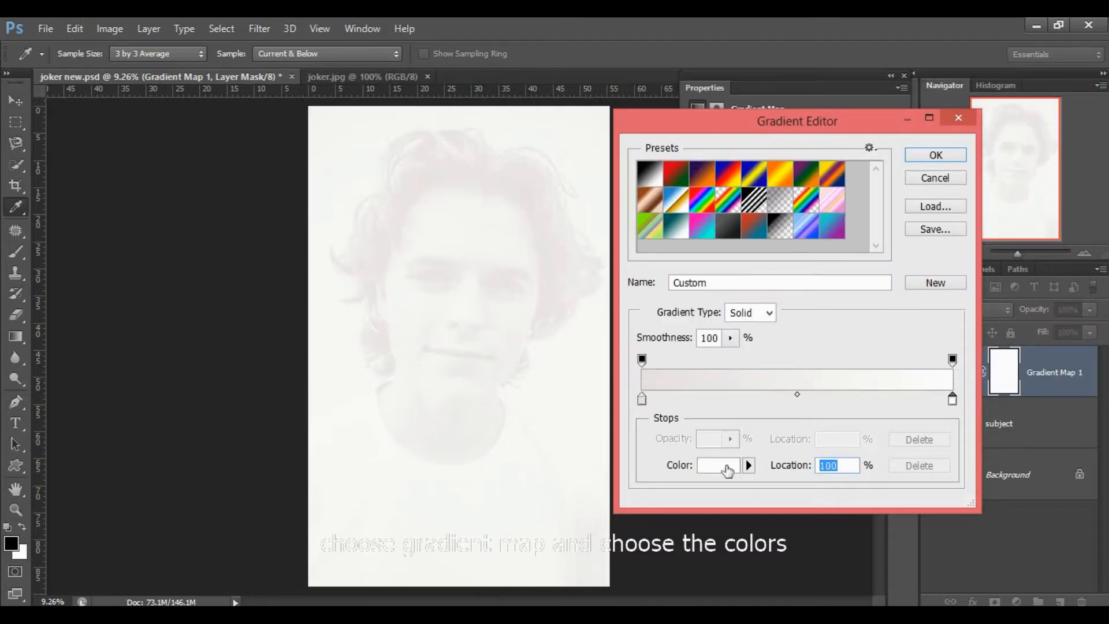
click(727, 471)
drag(743, 301, 651, 287)
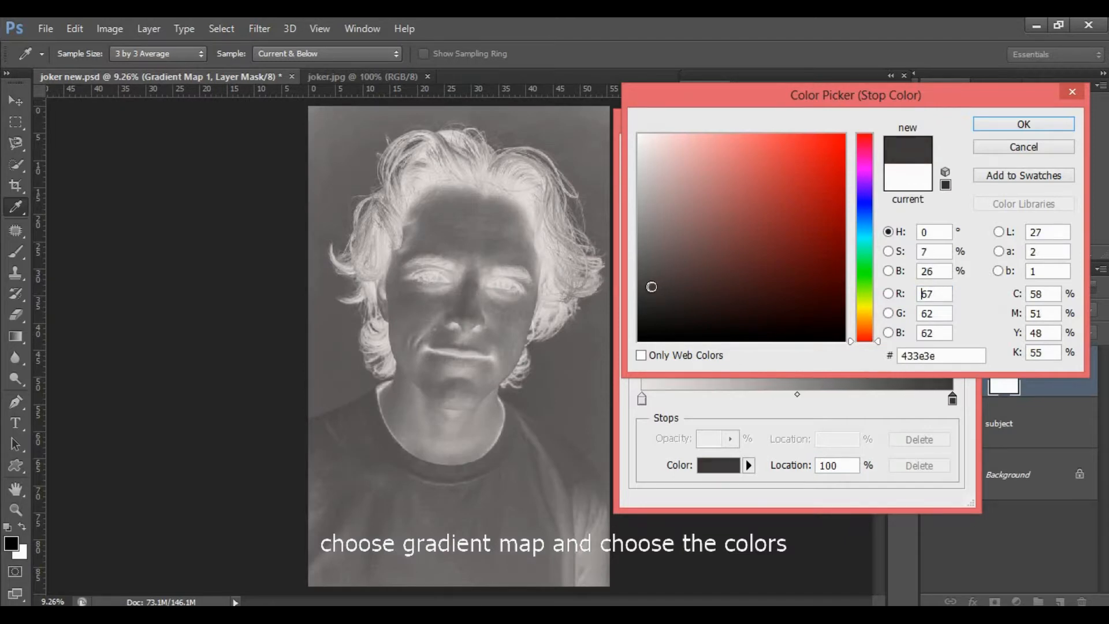
click(1022, 126)
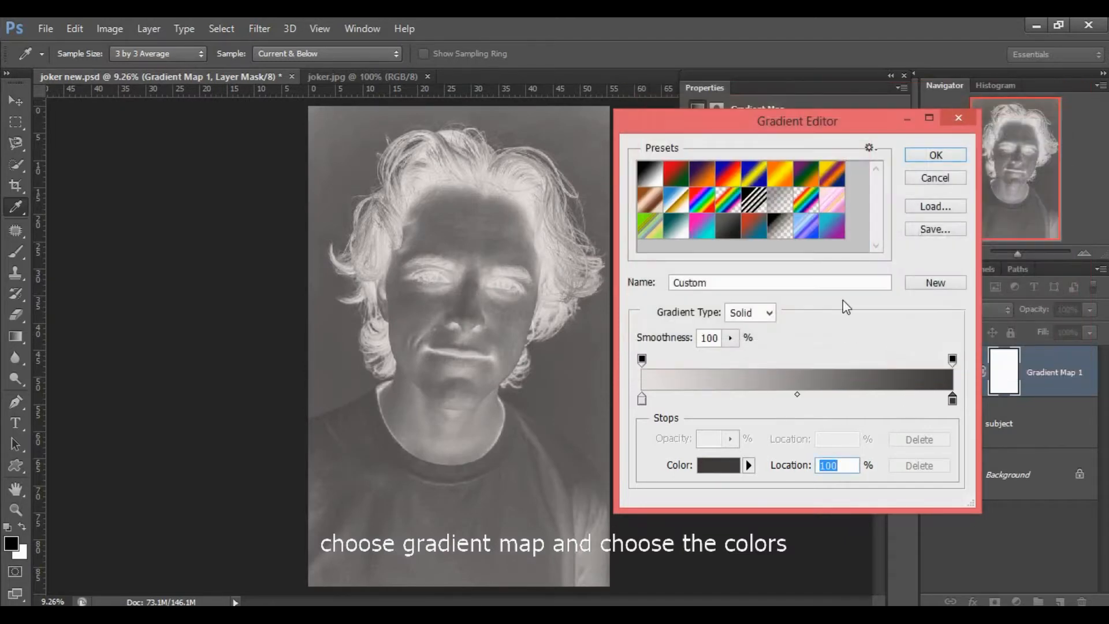
click(935, 154)
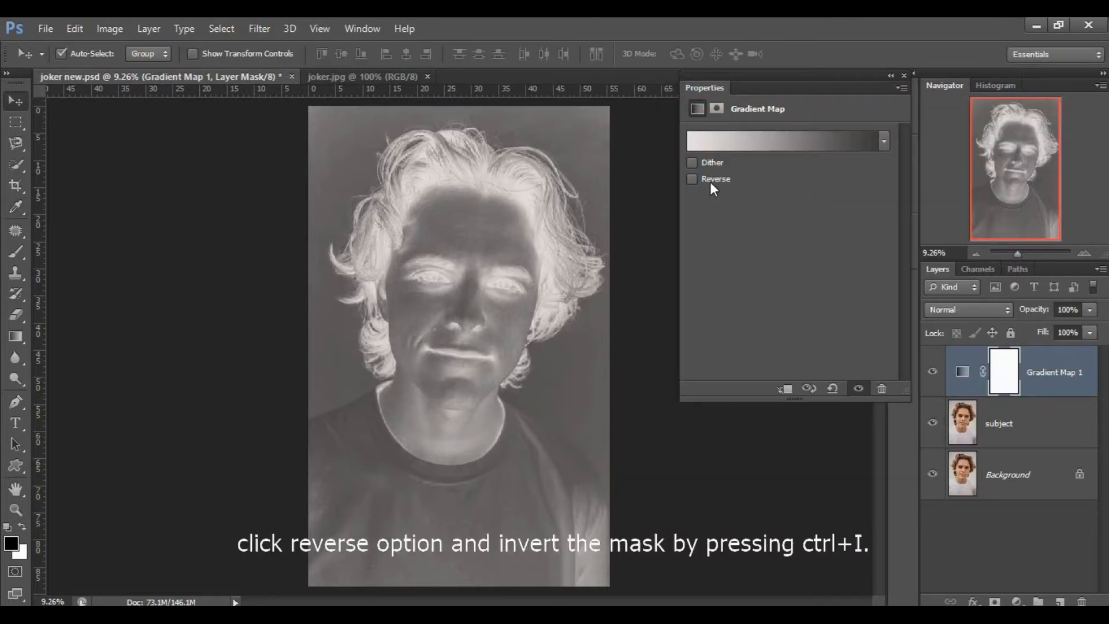
Step: Reverse the gradient map's colors and invert its layer mask to black
click(709, 178)
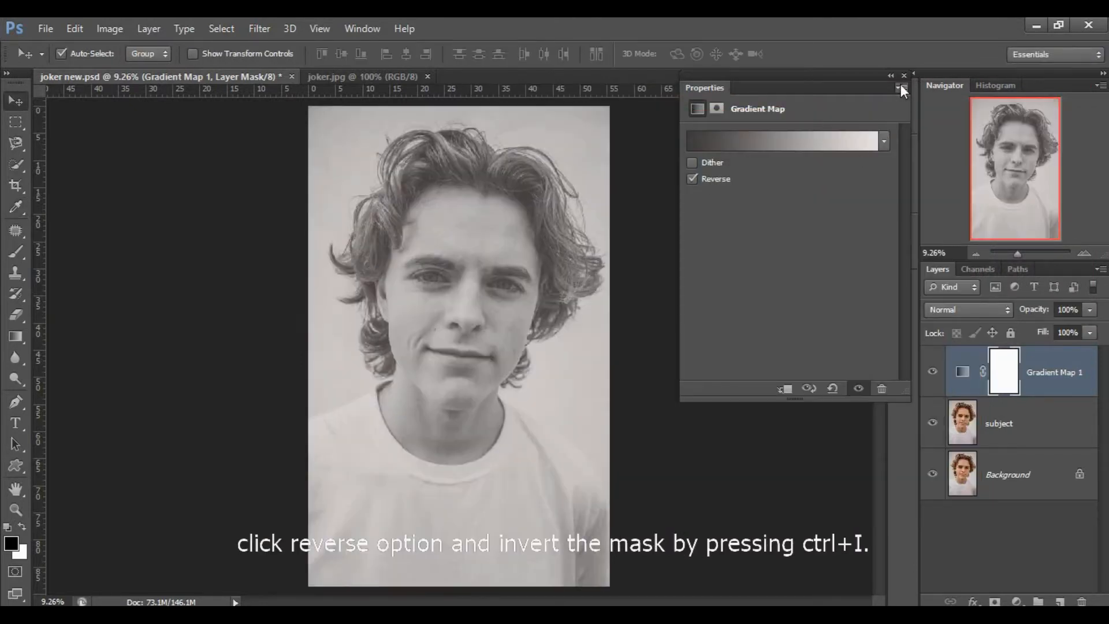
click(904, 75)
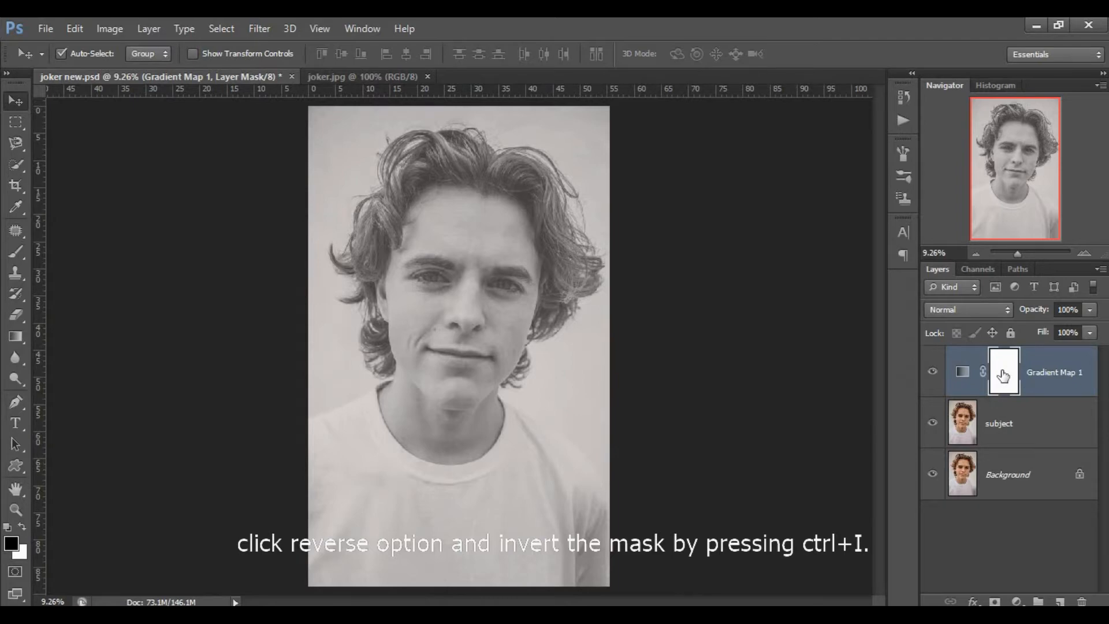
key(ctrl+i)
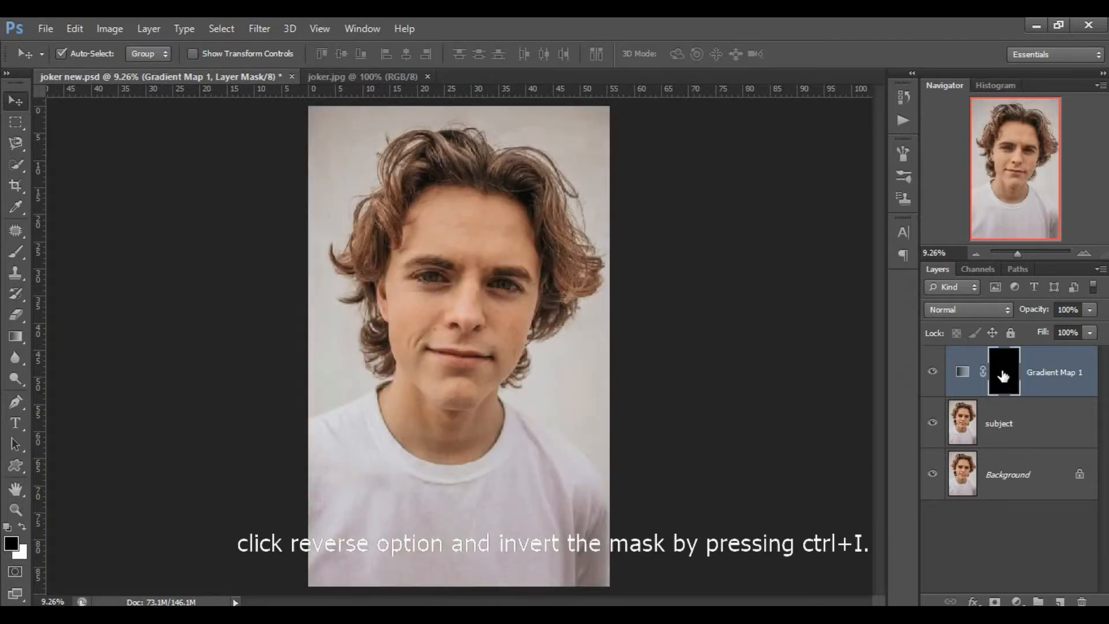
Step: Set up a soft round Brush with 0% hardness, 20% flow and a size of about 656 px
click(15, 252)
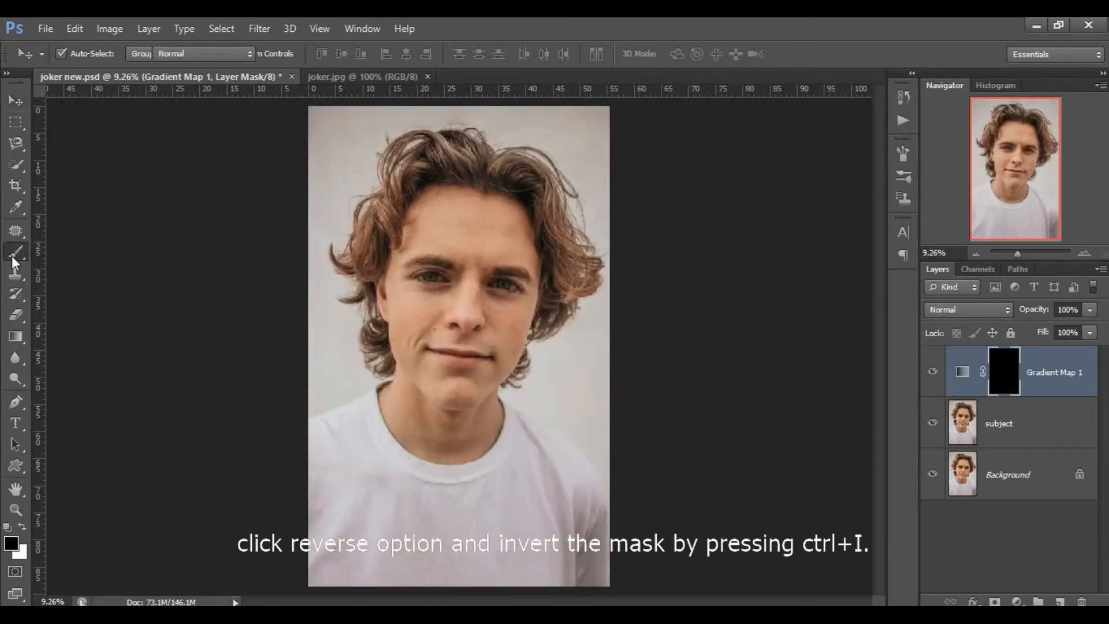
click(83, 55)
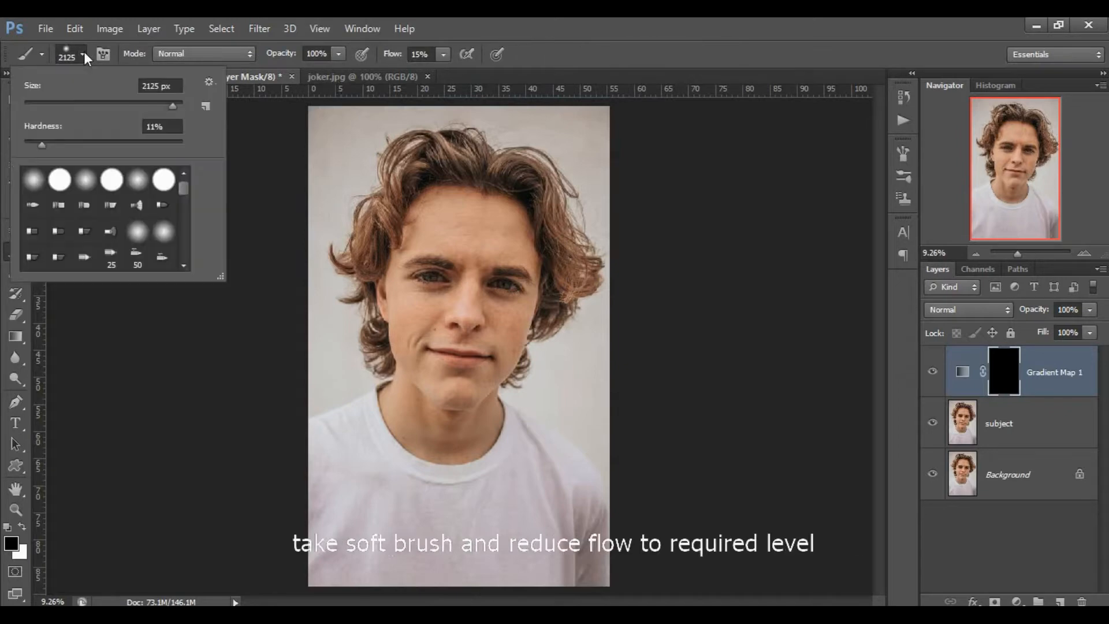
click(33, 180)
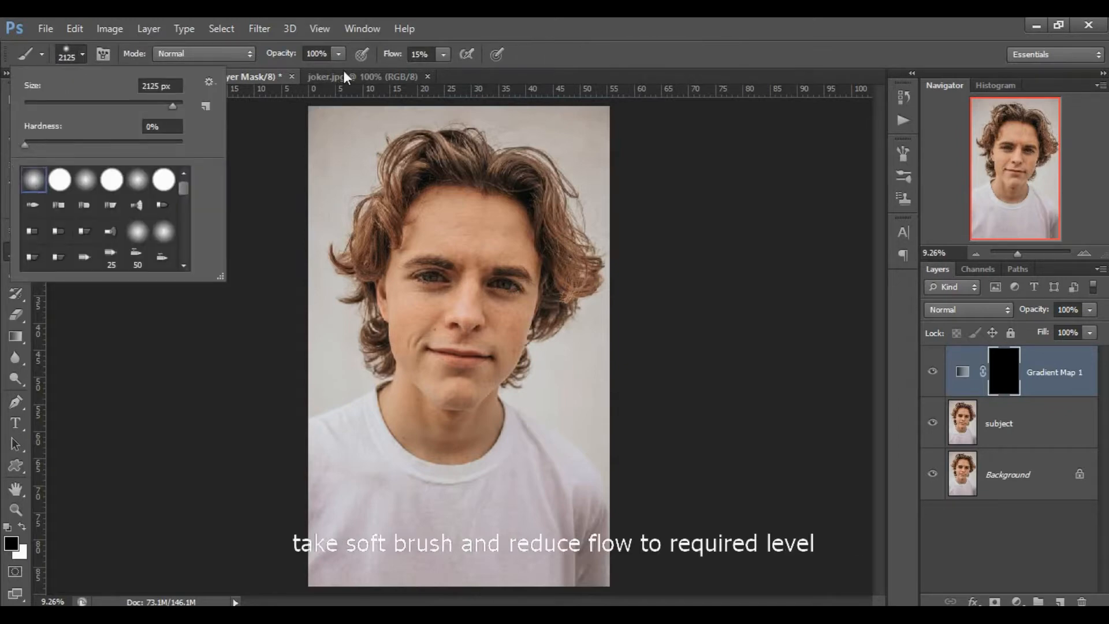
click(616, 25)
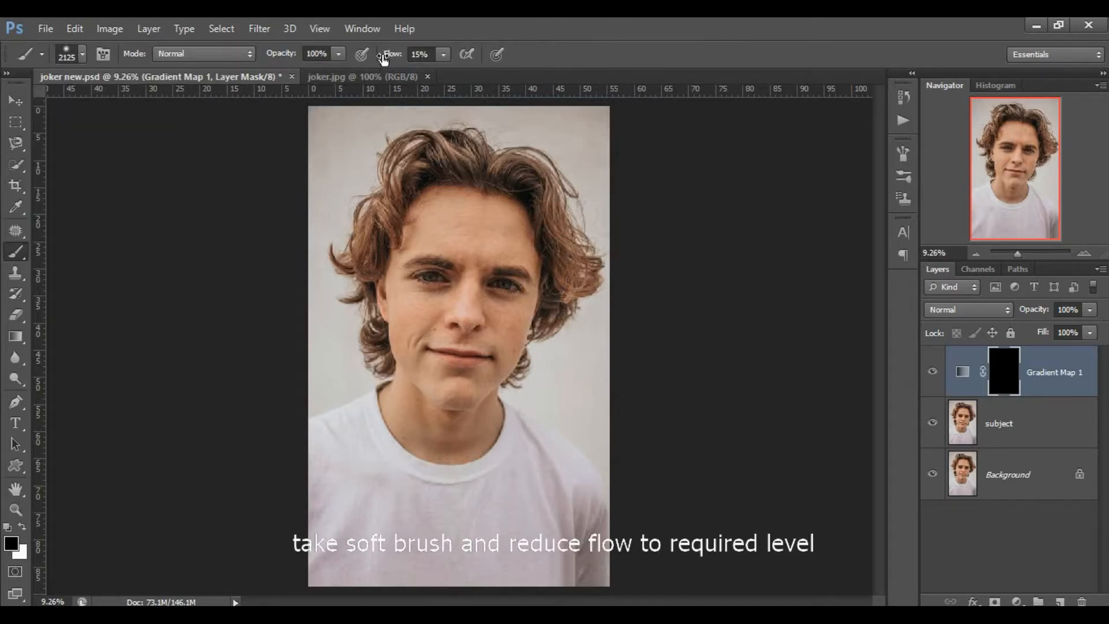
drag(389, 60, 394, 60)
drag(580, 295, 518, 313)
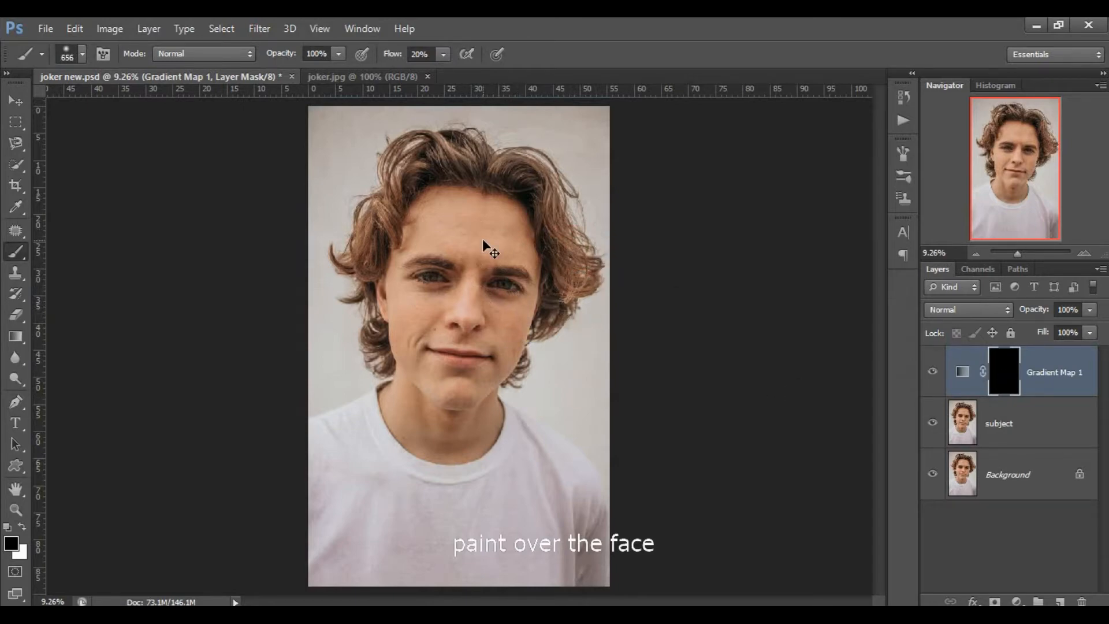
Step: Paint the forehead in white on the gradient map's mask, reducing the brush size to about 368 px
key(ctrl+plus)
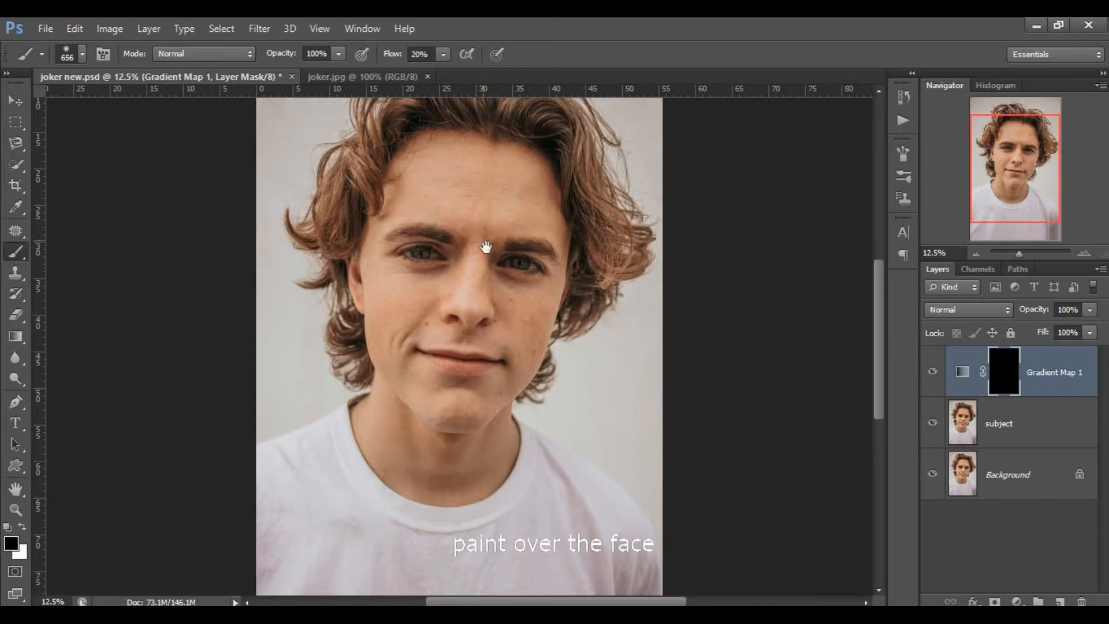
mouse_move(488, 247)
mouse_down()
mouse_move(508, 352)
mouse_move(525, 274)
mouse_up()
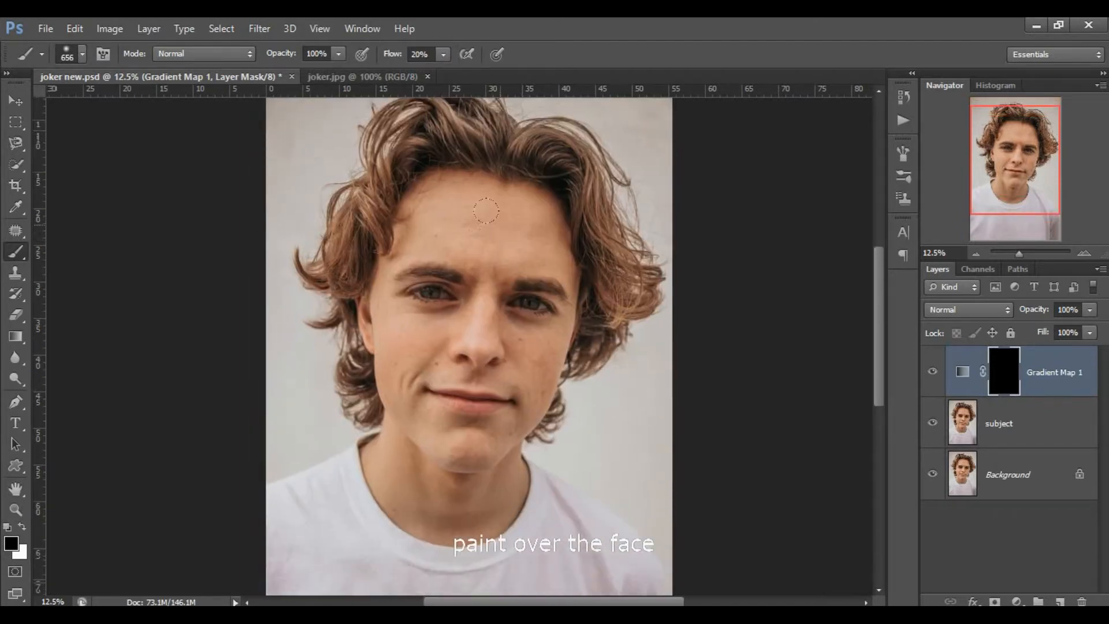
key(x)
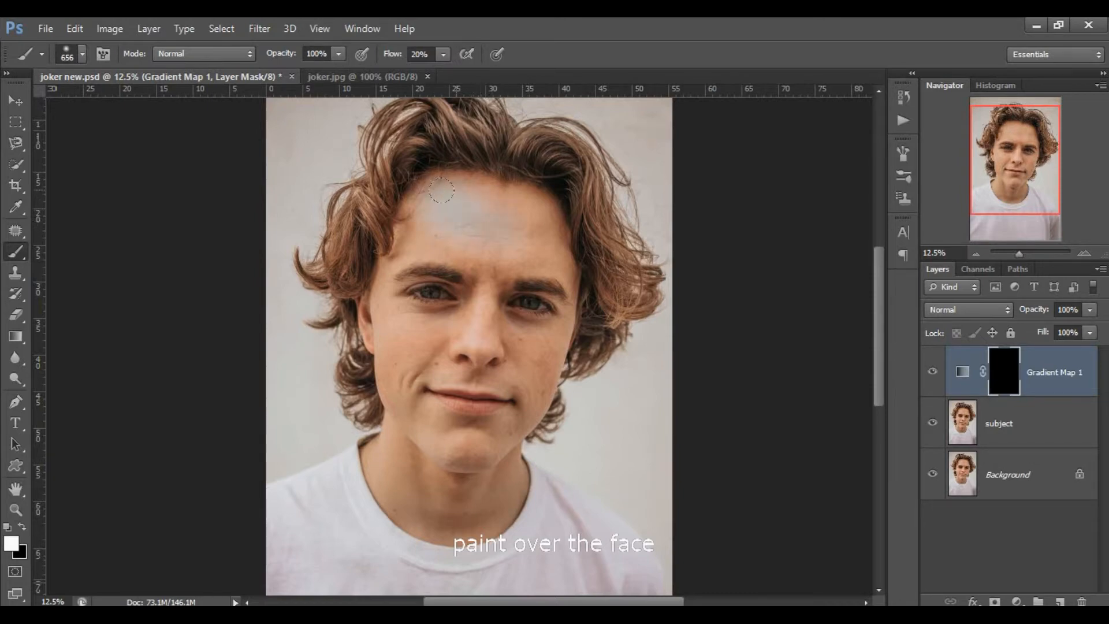
alt+right_click(495, 228)
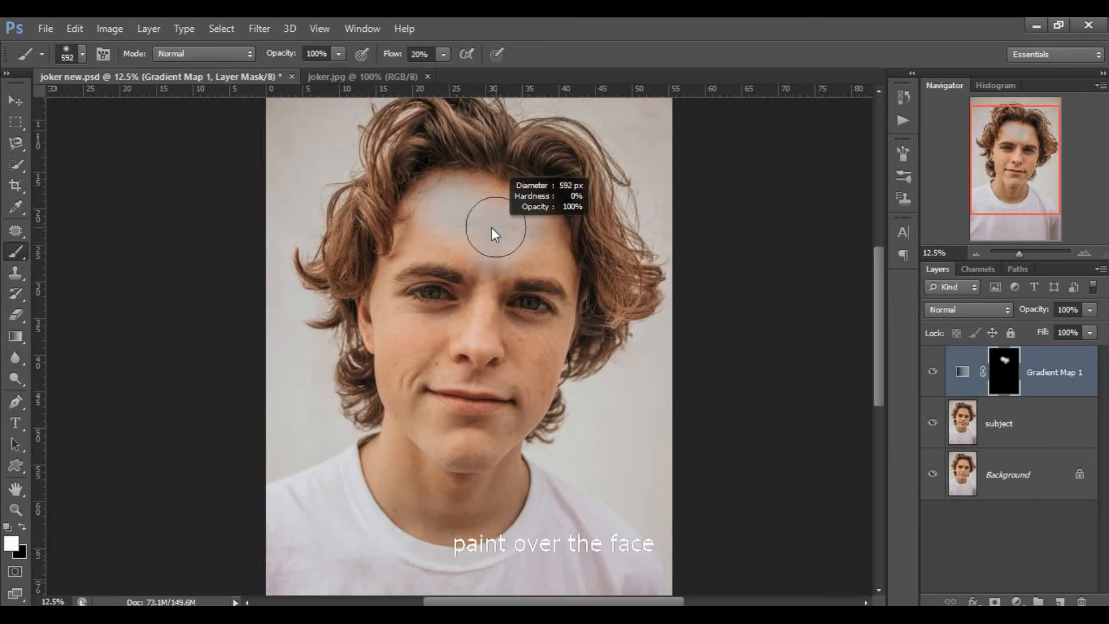
mouse_move(522, 238)
mouse_down()
mouse_move(547, 255)
mouse_move(545, 211)
mouse_move(505, 199)
mouse_up()
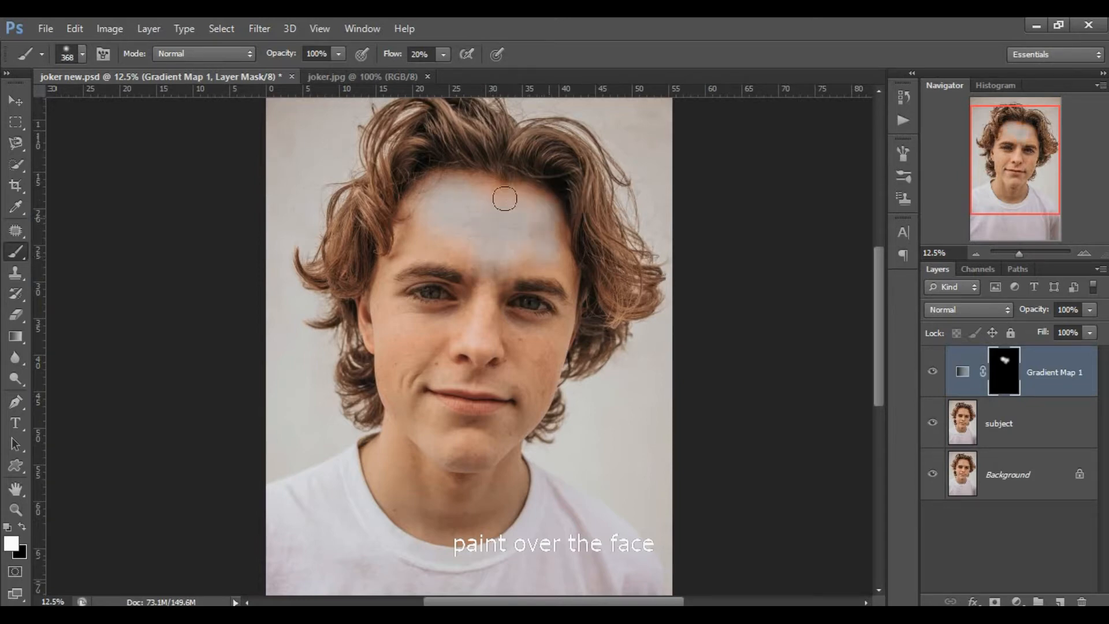
Step: Paint the rest of the face white on the mask, avoiding eyes and lips, with a 177 px brush for the remaining edges
mouse_move(444, 183)
mouse_down()
mouse_move(418, 243)
mouse_move(483, 263)
mouse_move(494, 310)
mouse_move(483, 302)
mouse_move(421, 358)
mouse_move(429, 329)
mouse_move(413, 317)
mouse_move(405, 326)
mouse_move(481, 340)
mouse_move(469, 361)
mouse_move(455, 345)
mouse_move(508, 356)
mouse_move(490, 314)
mouse_move(527, 357)
mouse_move(555, 345)
mouse_move(525, 342)
mouse_move(553, 342)
mouse_move(540, 336)
mouse_move(533, 389)
mouse_move(439, 365)
mouse_move(385, 302)
mouse_move(398, 384)
mouse_move(410, 363)
mouse_move(397, 405)
mouse_move(430, 447)
mouse_move(480, 426)
mouse_move(501, 443)
mouse_move(546, 331)
mouse_move(564, 322)
mouse_move(425, 377)
mouse_up()
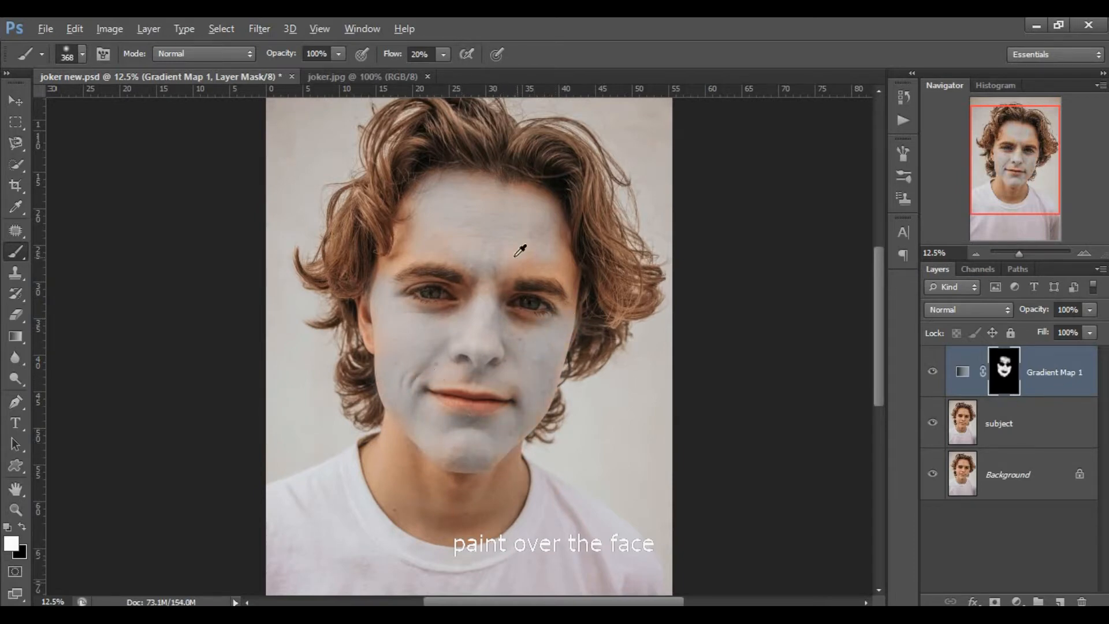
drag(513, 258, 497, 280)
mouse_move(411, 261)
mouse_down()
mouse_move(435, 190)
mouse_move(531, 191)
mouse_move(568, 237)
mouse_move(521, 278)
mouse_move(511, 264)
mouse_move(564, 265)
mouse_move(572, 274)
mouse_move(557, 274)
mouse_move(581, 316)
mouse_move(558, 351)
mouse_move(512, 357)
mouse_up()
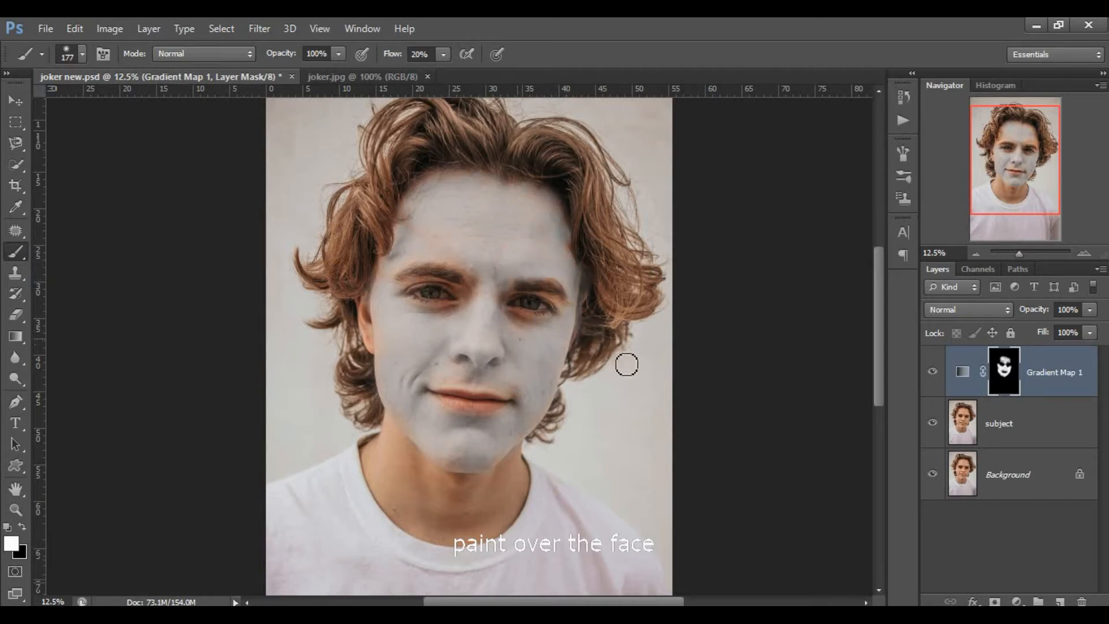
Step: Display the gradient map's mask on its own, paint its patchy gray facial areas white, and return to the normal image view
alt+click(1009, 374)
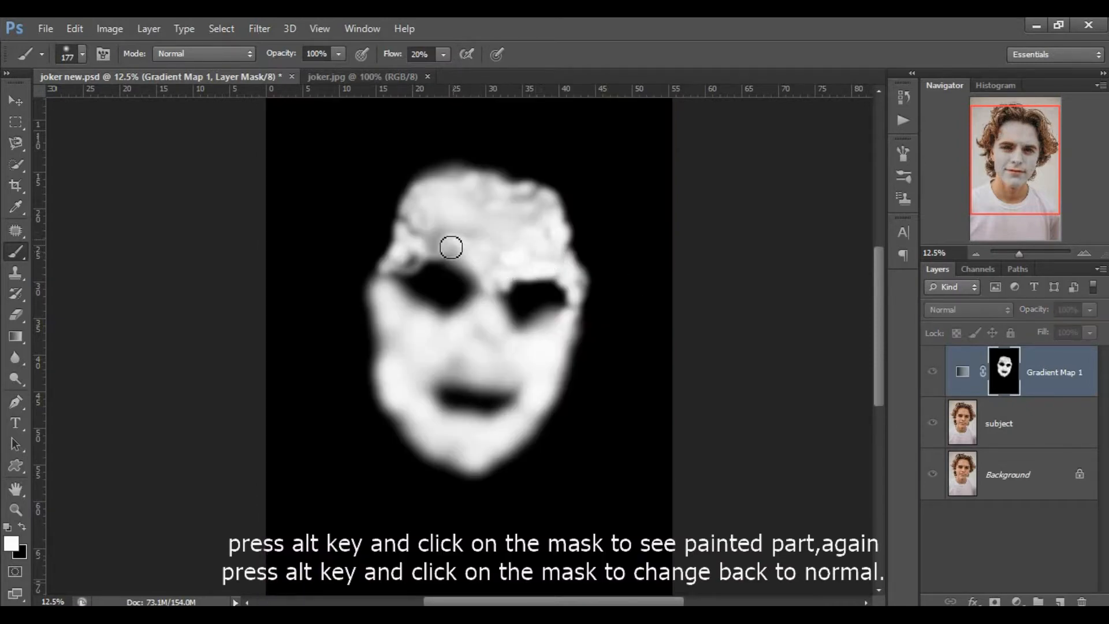
mouse_move(411, 245)
mouse_down()
mouse_move(470, 240)
mouse_move(485, 217)
mouse_move(474, 206)
mouse_move(507, 194)
mouse_move(530, 206)
mouse_move(527, 232)
mouse_up()
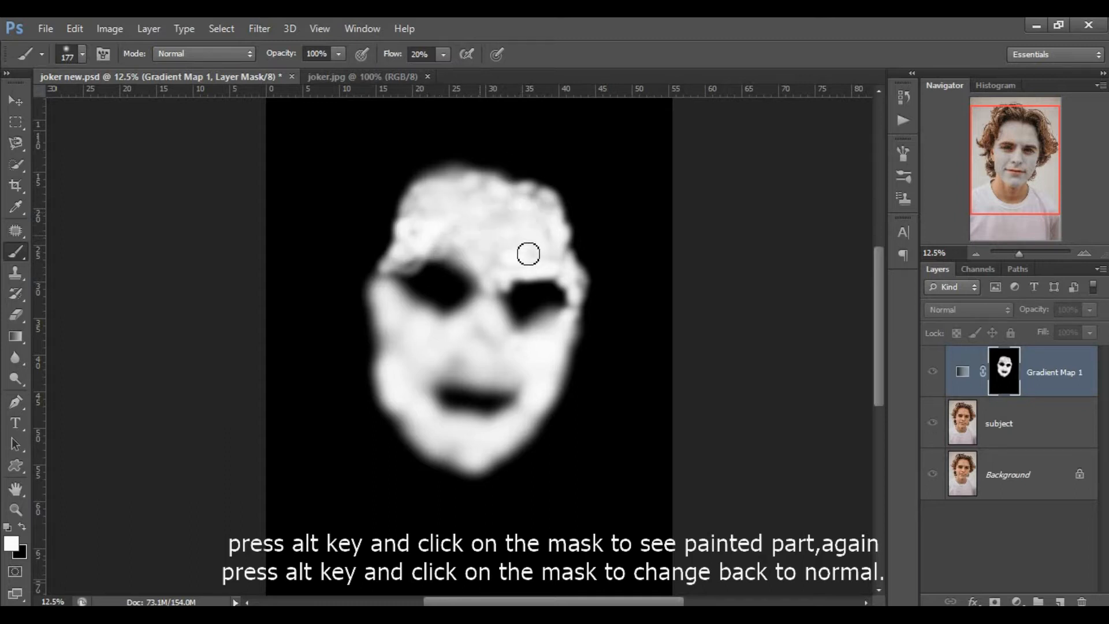
mouse_move(466, 335)
mouse_down()
mouse_move(515, 357)
mouse_move(458, 372)
mouse_move(535, 380)
mouse_move(582, 308)
mouse_move(570, 258)
mouse_up()
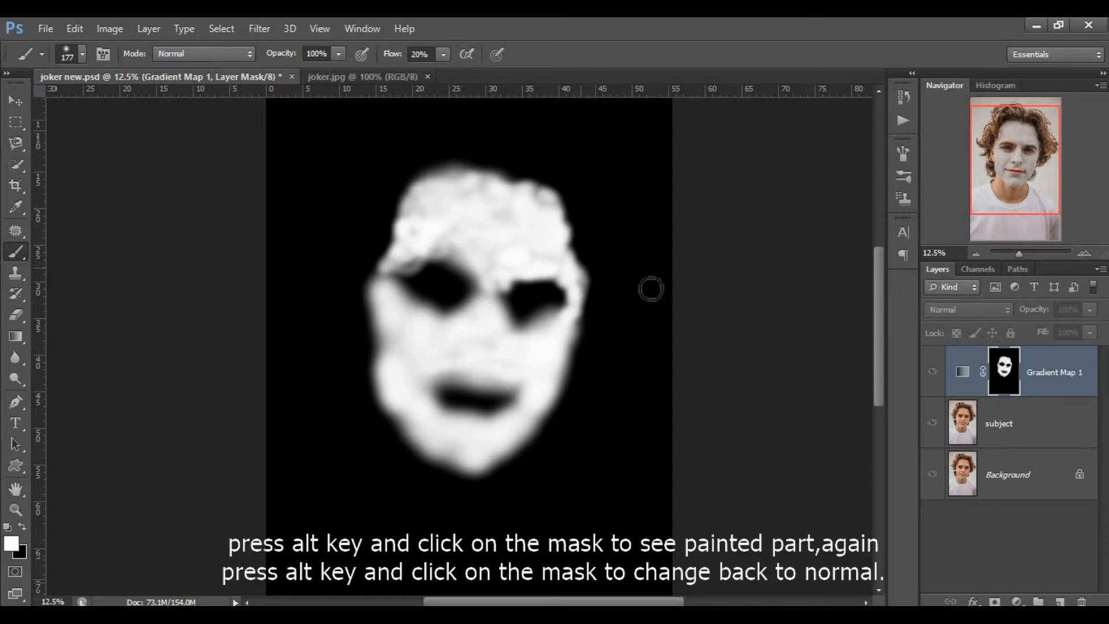
alt+click(1003, 365)
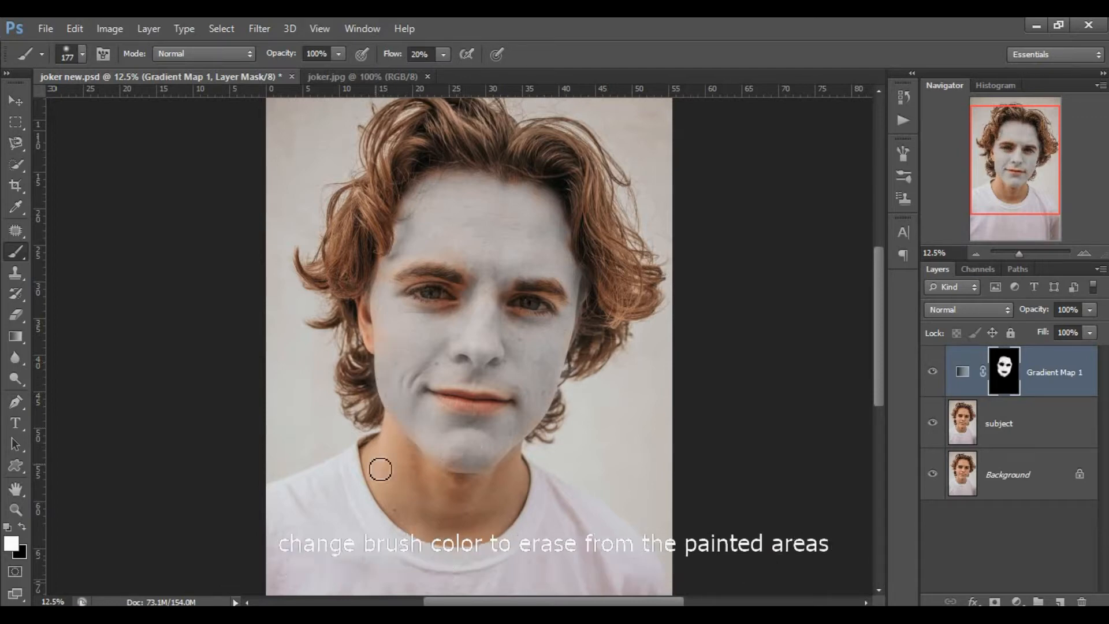
Step: Switch the brush color to black for erasing from the mask, and return it to white
click(23, 525)
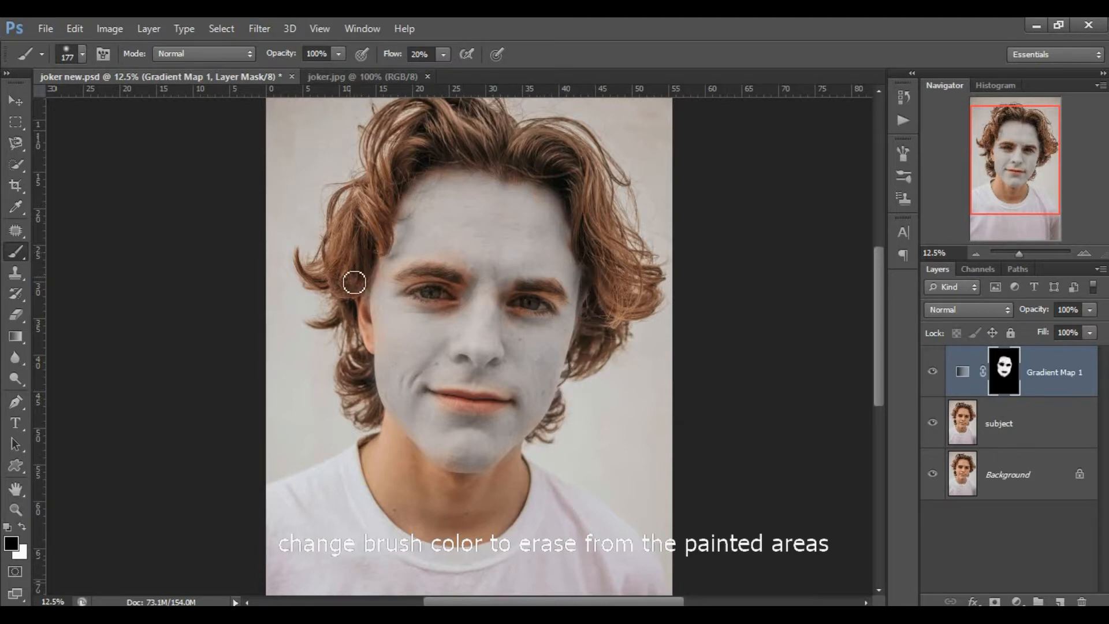
key(x)
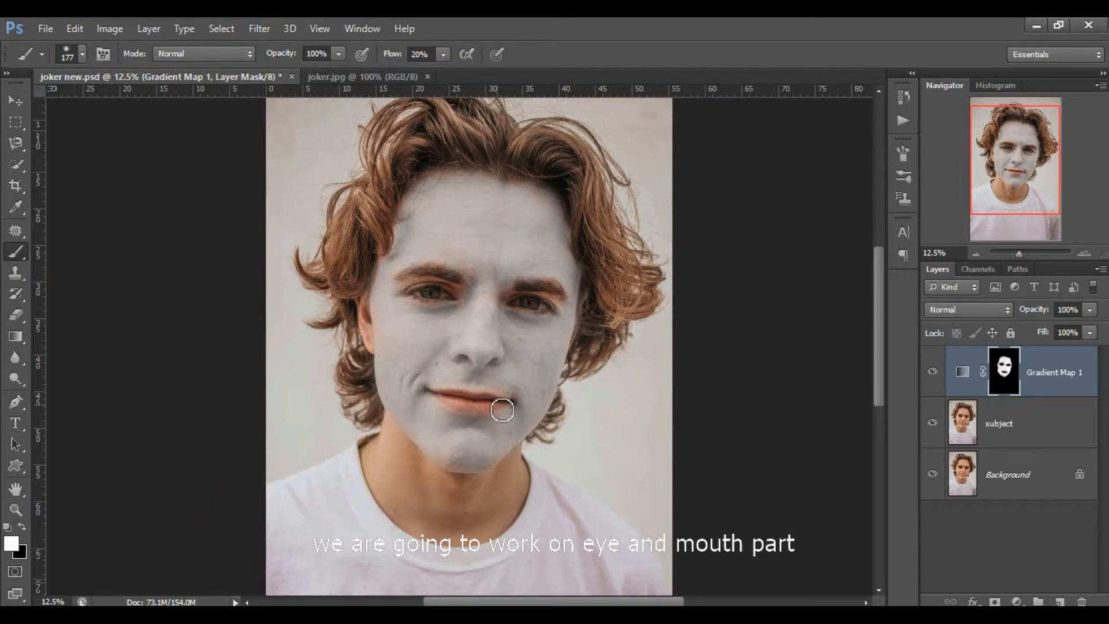
Step: Copy the joker.jpg face artwork into the joker new.psd document as a layer over the subject's face
click(376, 76)
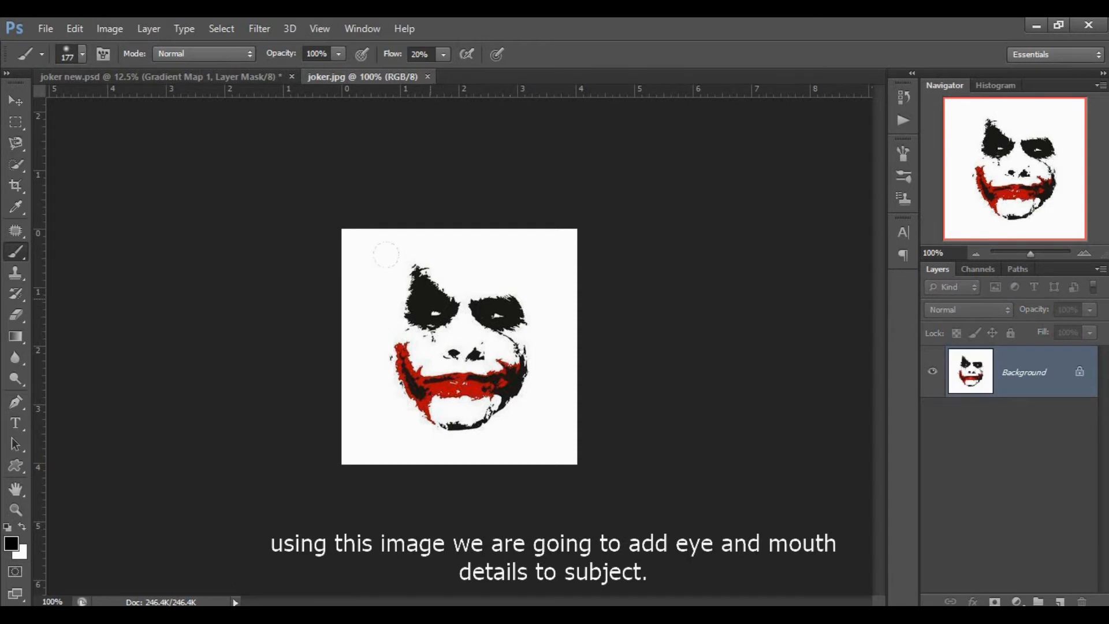
click(15, 101)
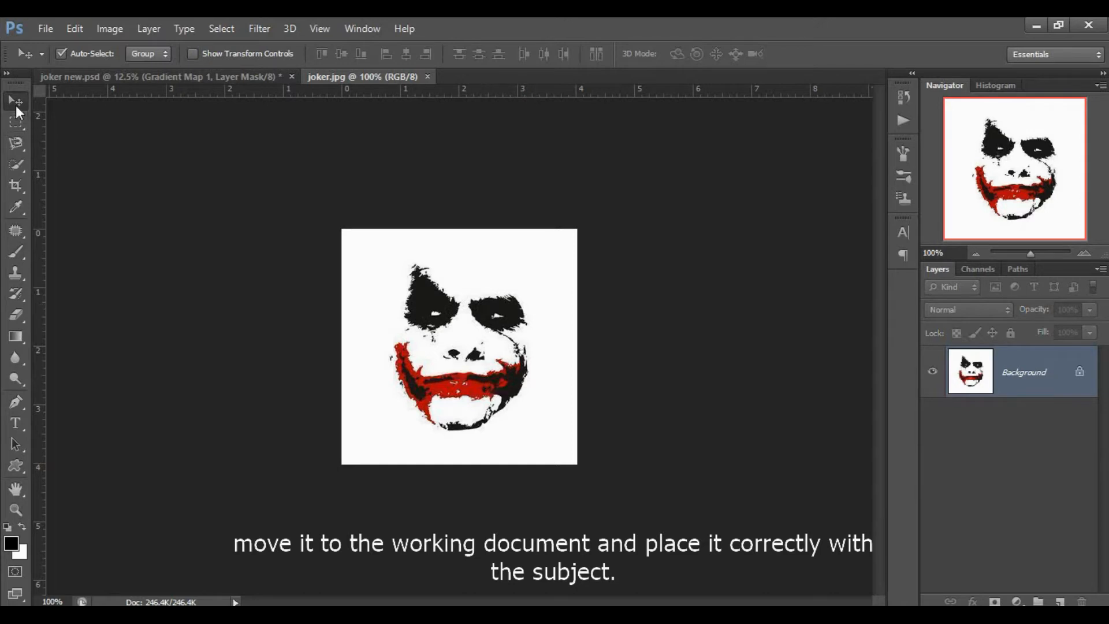
drag(470, 372, 488, 282)
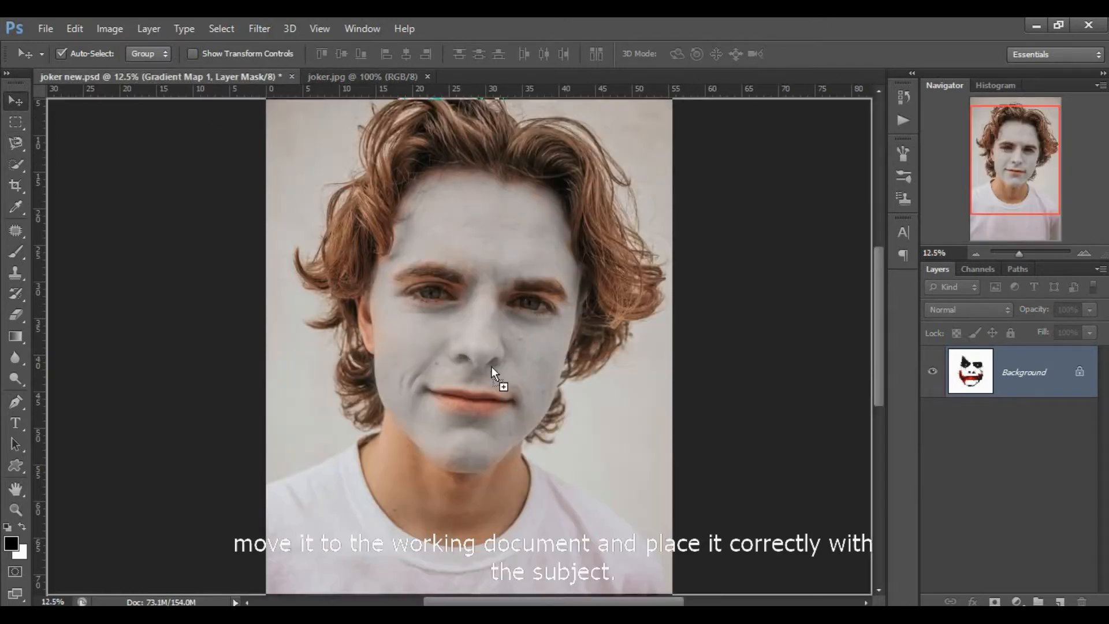
drag(490, 366, 490, 369)
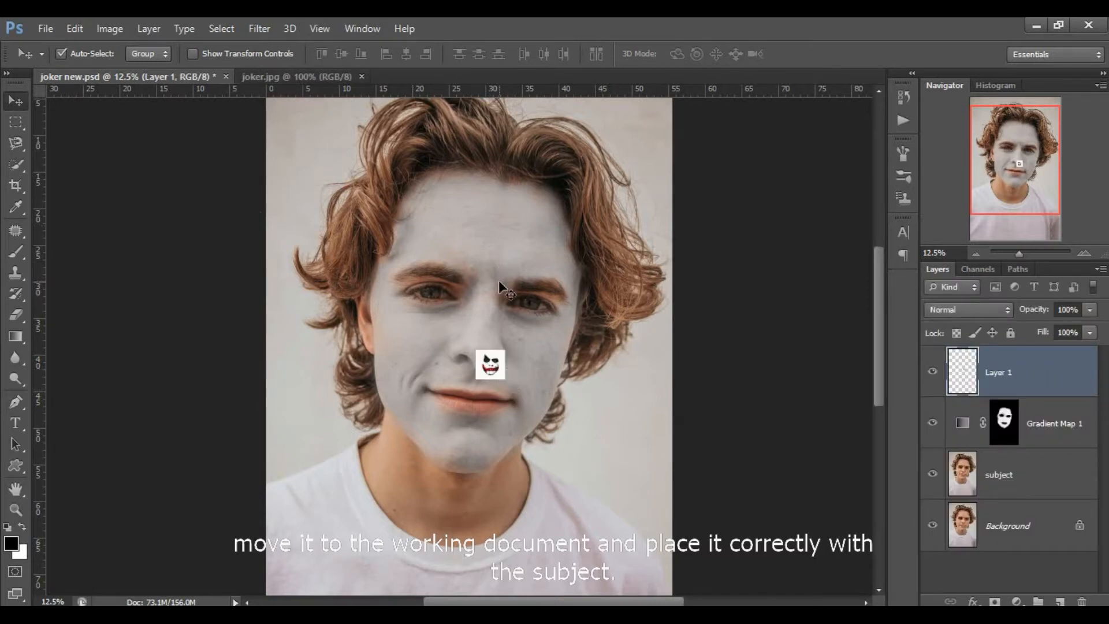
Step: Scale the Joker artwork layer up to about 939% and position it over the subject's face
key(ctrl+t)
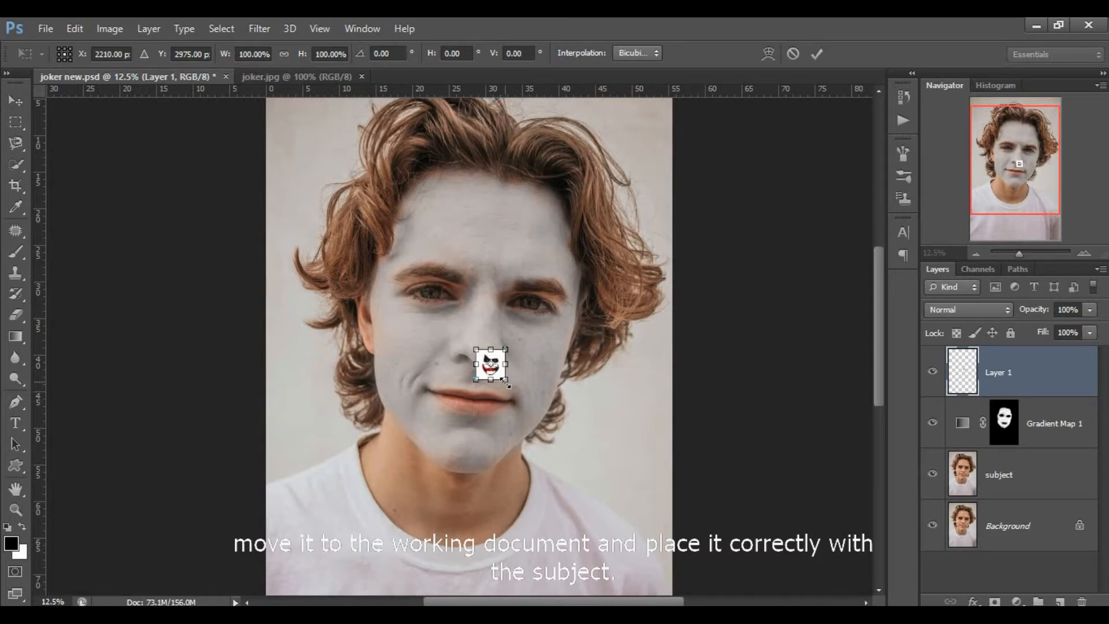
drag(505, 381, 631, 504)
drag(529, 406, 514, 376)
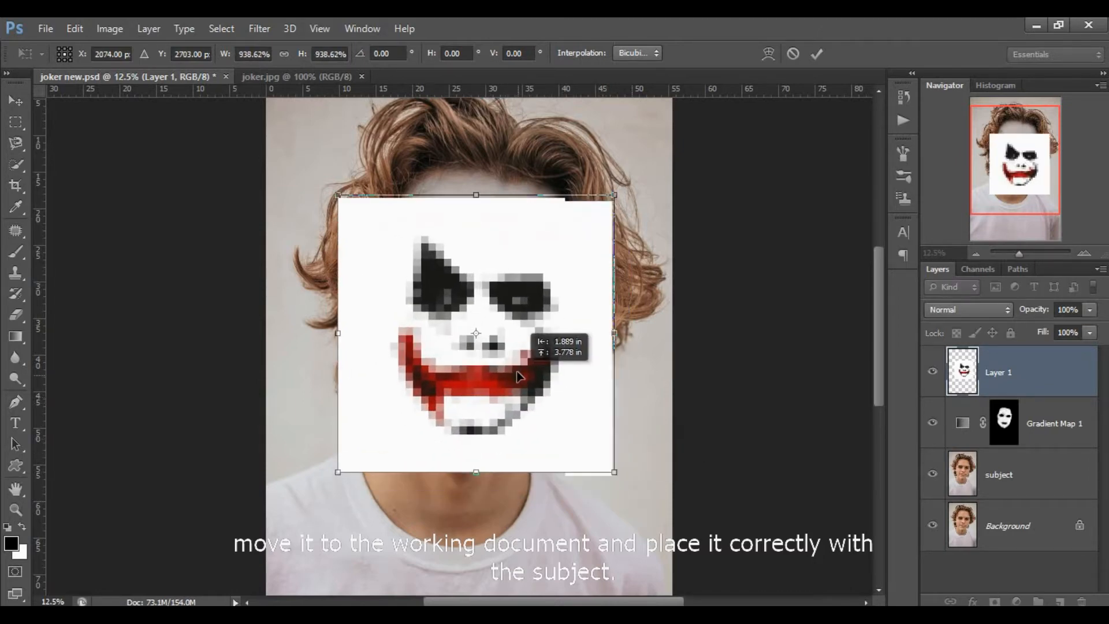
click(816, 54)
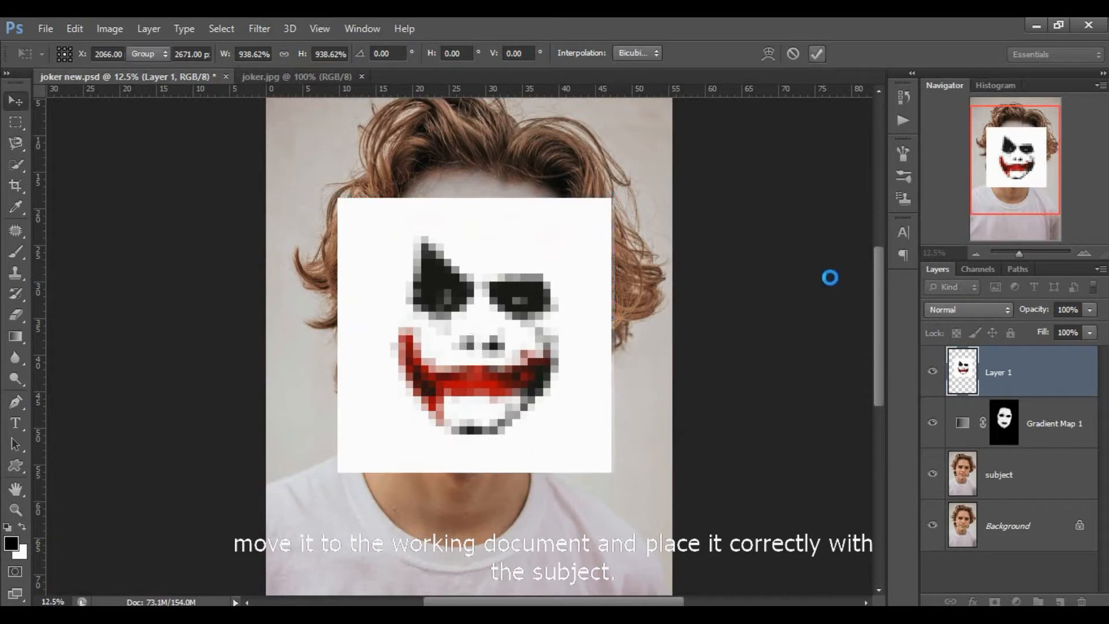
ctrl+click(956, 386)
click(955, 385)
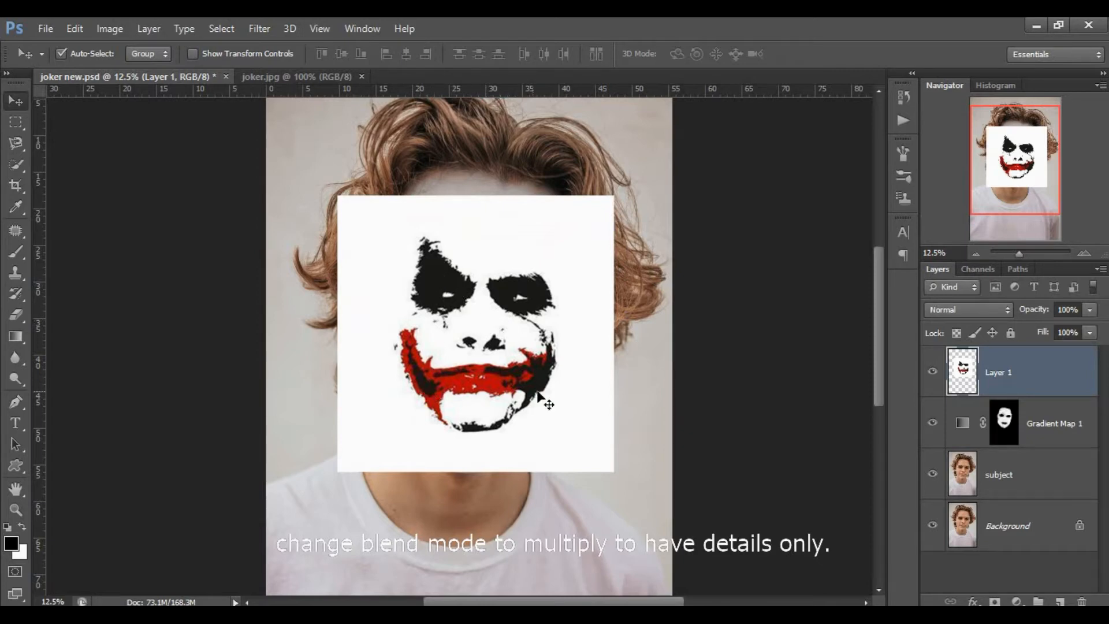
Step: Set the artwork layer's blend mode to Multiply and lower its opacity to 57%
click(983, 309)
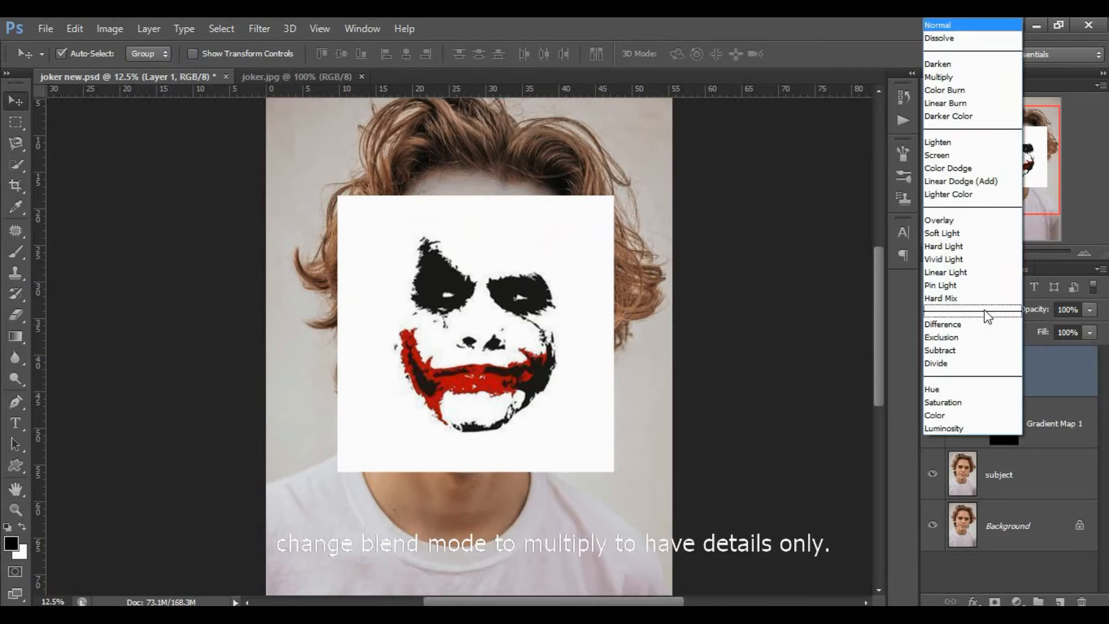
click(956, 78)
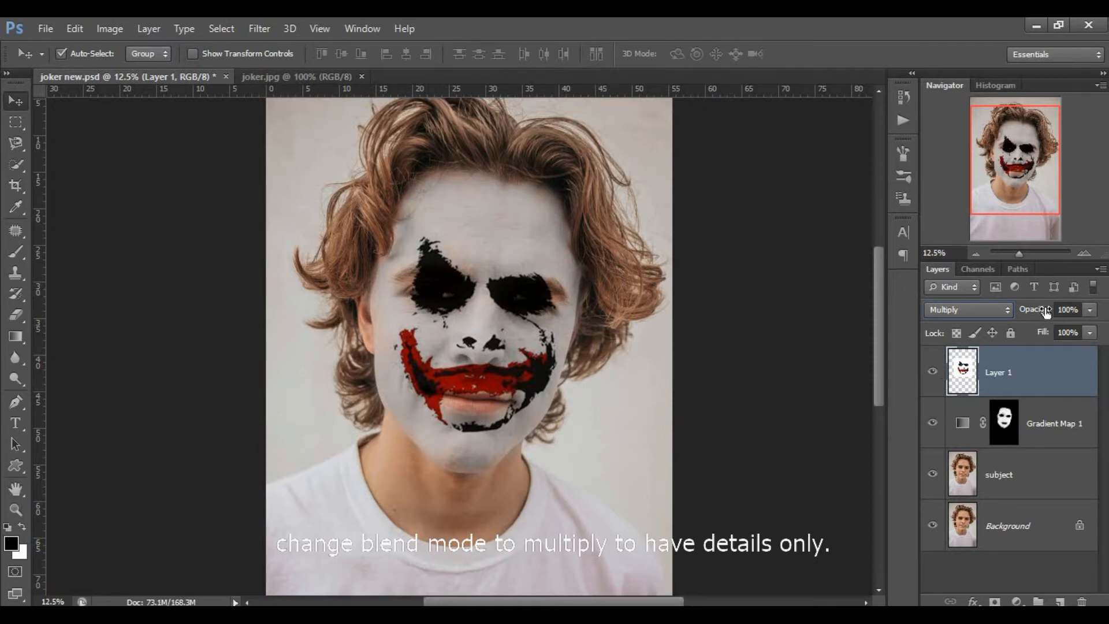
drag(1046, 310, 899, 333)
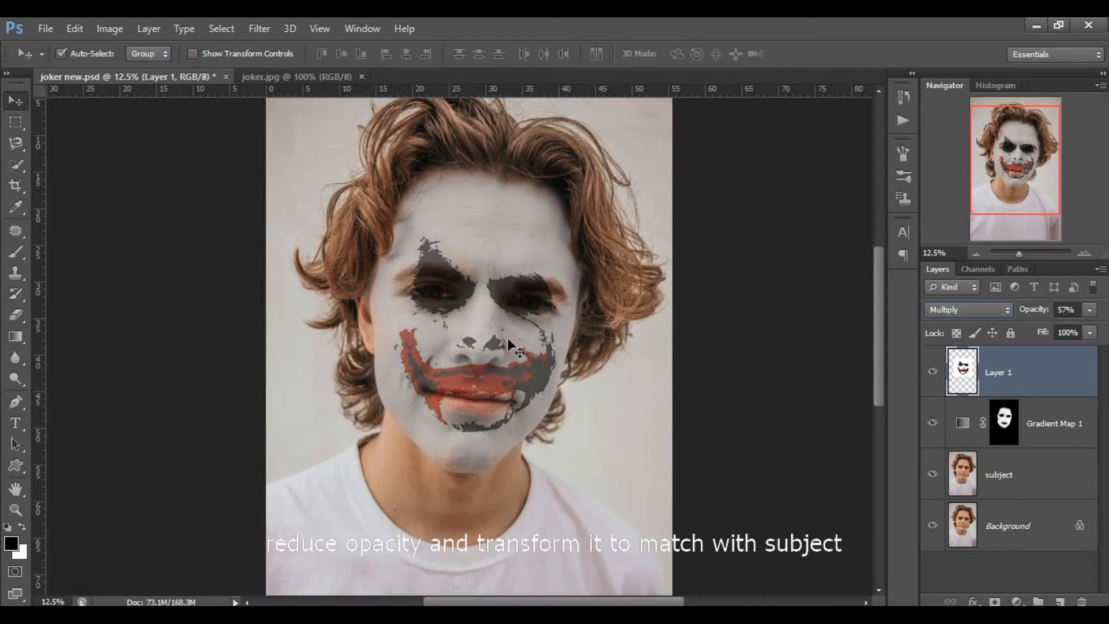
Step: Enlarge the Joker artwork to about 111%, rotate it about 4.1° clockwise, and align it with the subject's eyes and mouth
key(ctrl+t)
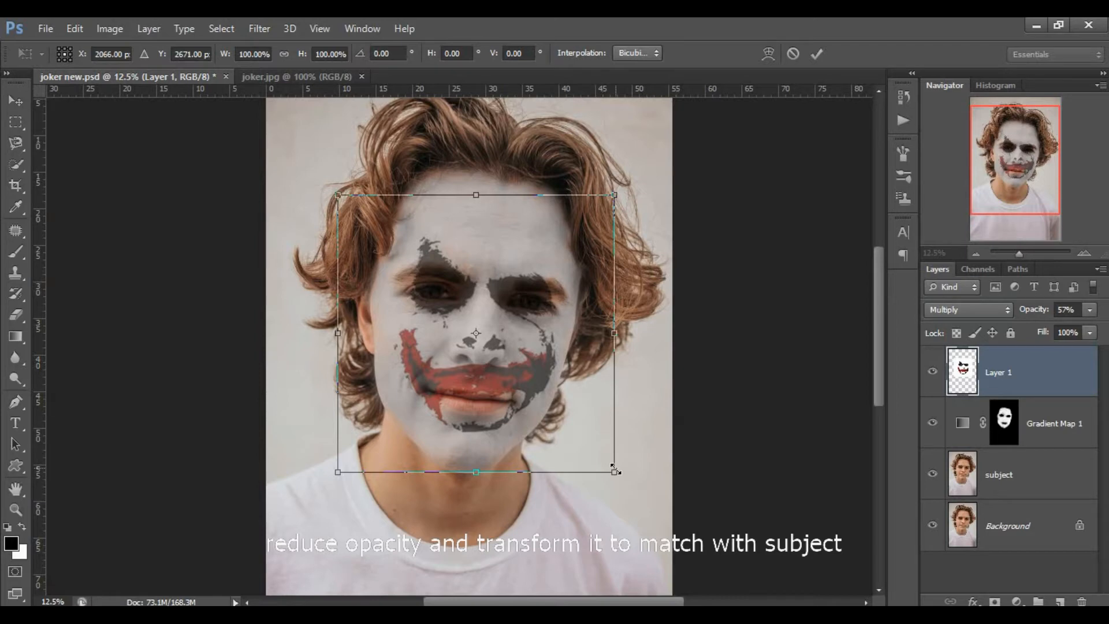
drag(613, 471, 628, 486)
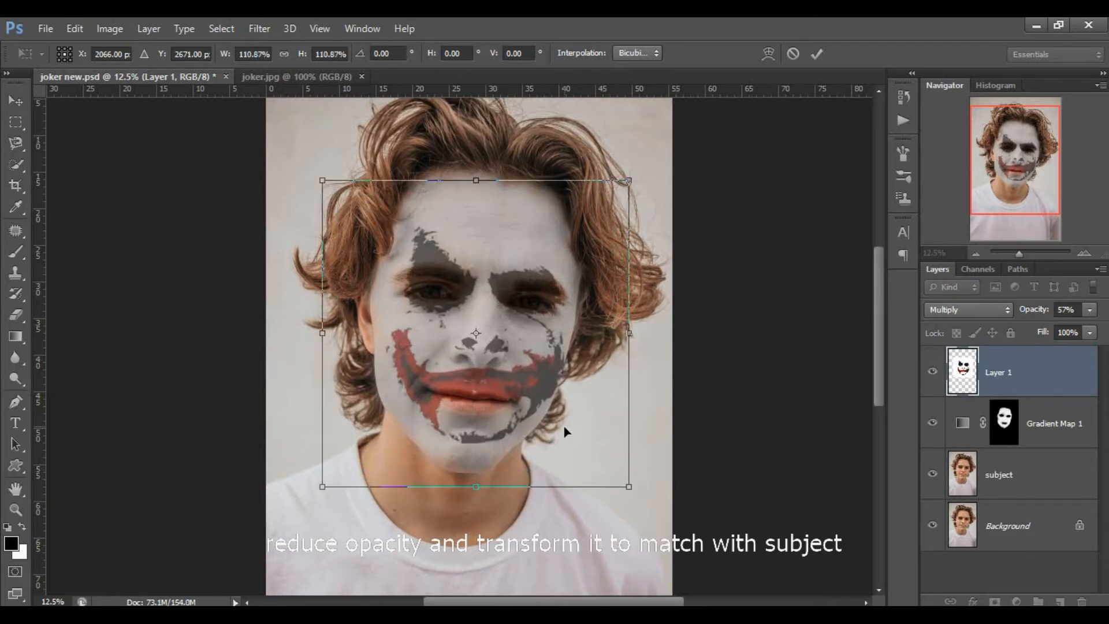
mouse_move(564, 436)
mouse_down()
mouse_move(549, 421)
mouse_move(556, 452)
mouse_up()
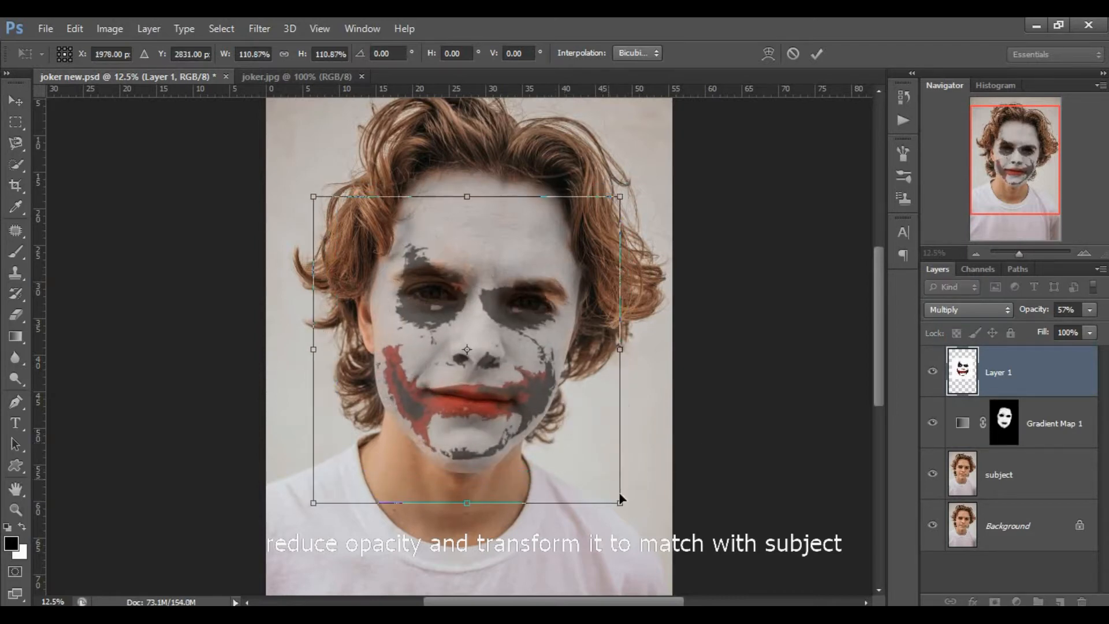
drag(634, 509, 619, 520)
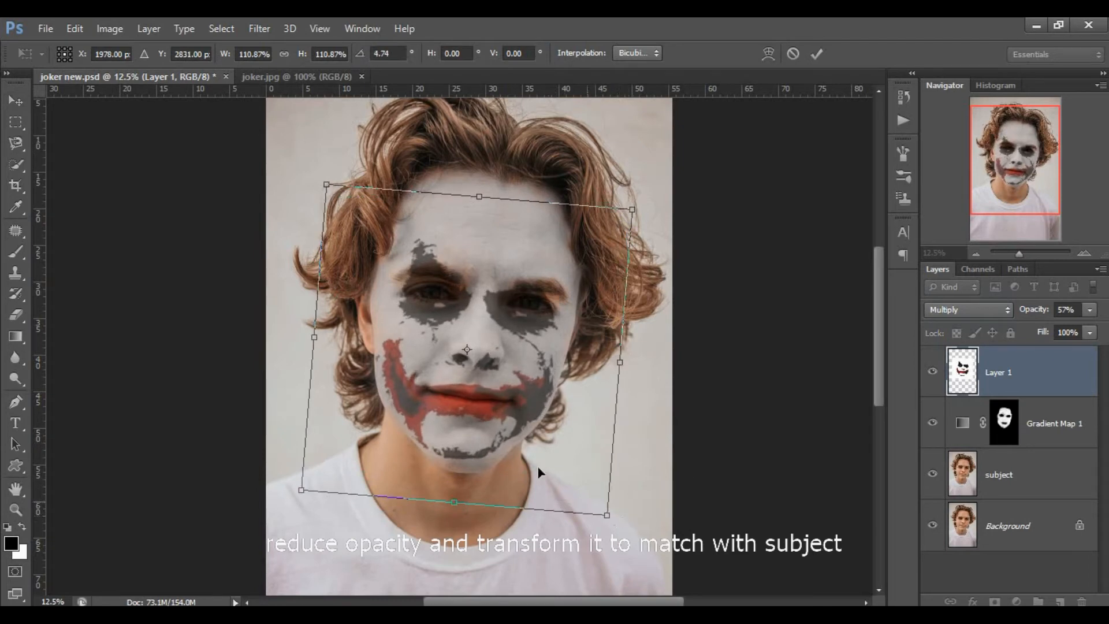
drag(504, 418, 510, 409)
drag(508, 413, 508, 413)
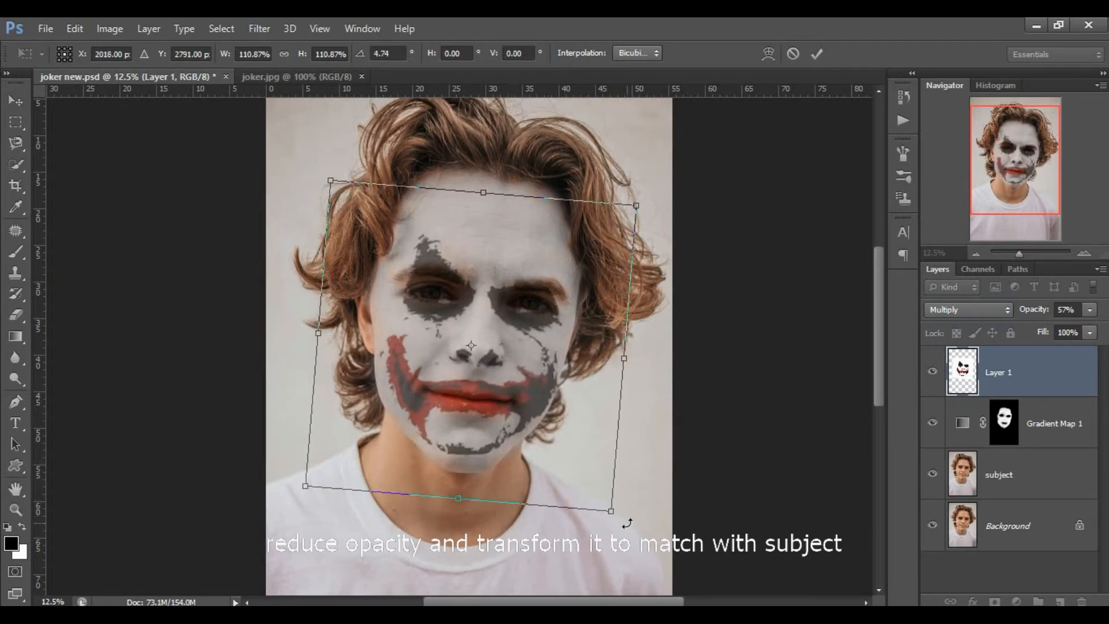
drag(627, 524, 632, 526)
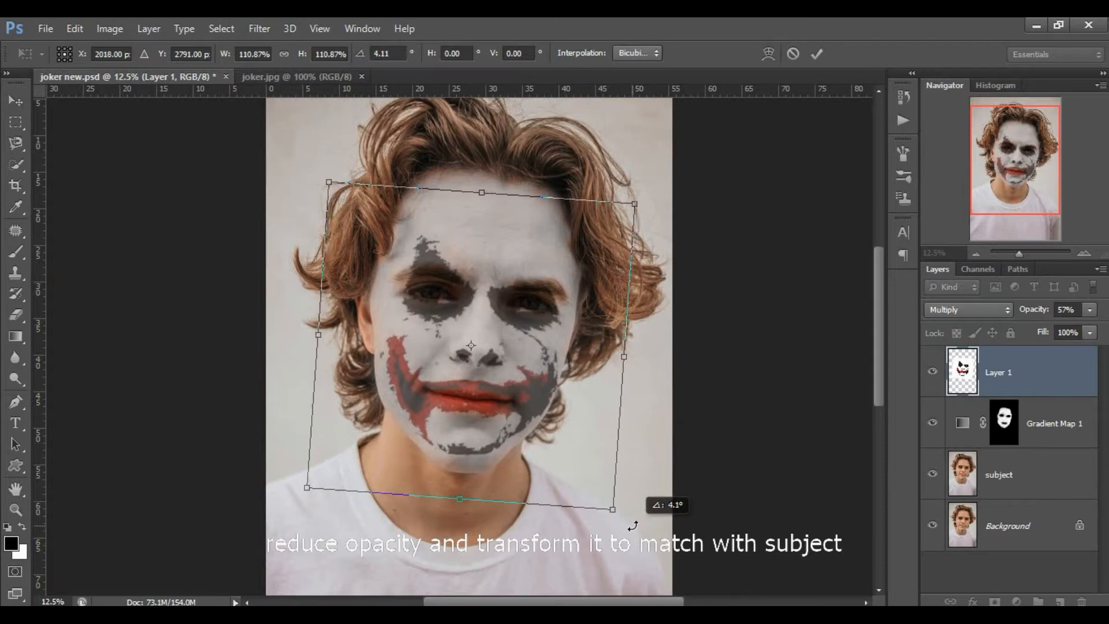
drag(522, 388, 526, 389)
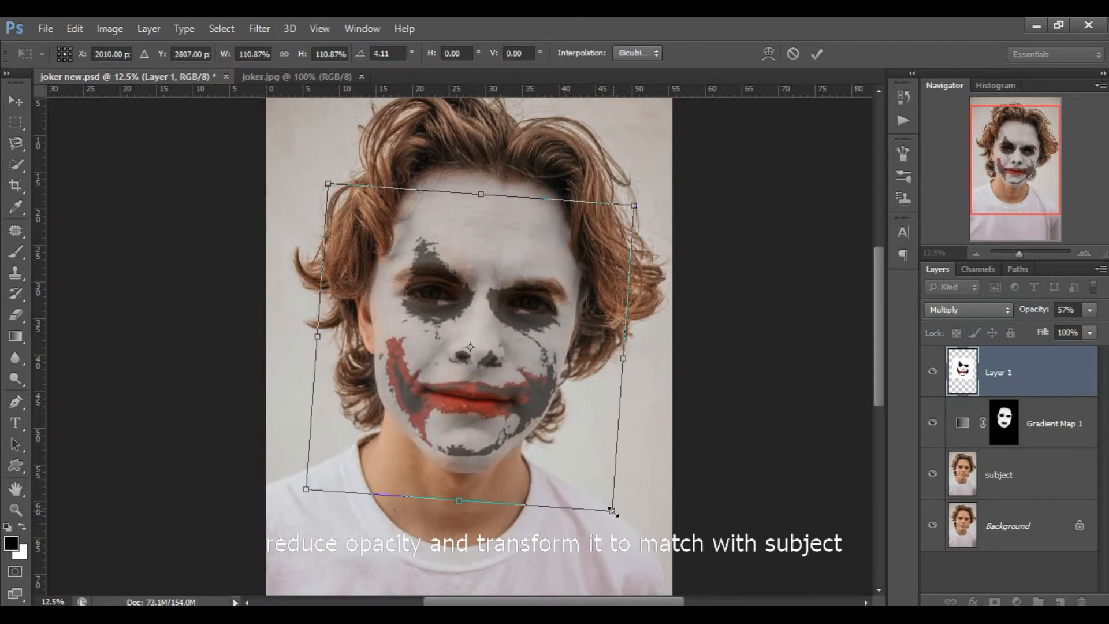
Step: Enlarge the artwork further to about 115%, nudge it horizontally to fit the facial features, and apply the transformation
drag(612, 511, 619, 516)
drag(516, 430, 520, 426)
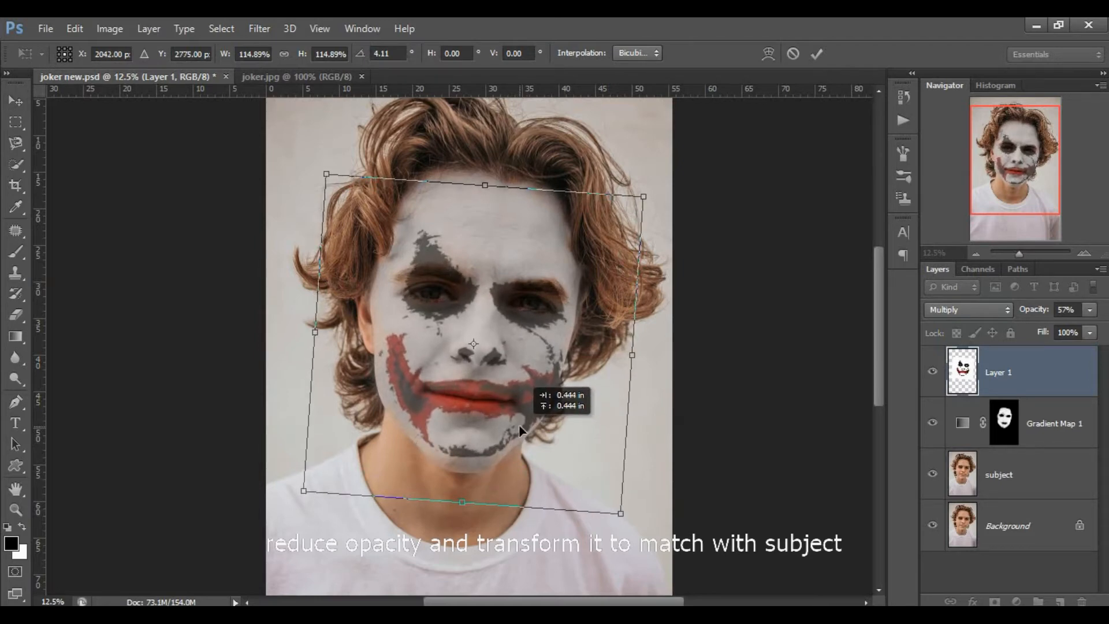
drag(519, 426, 520, 426)
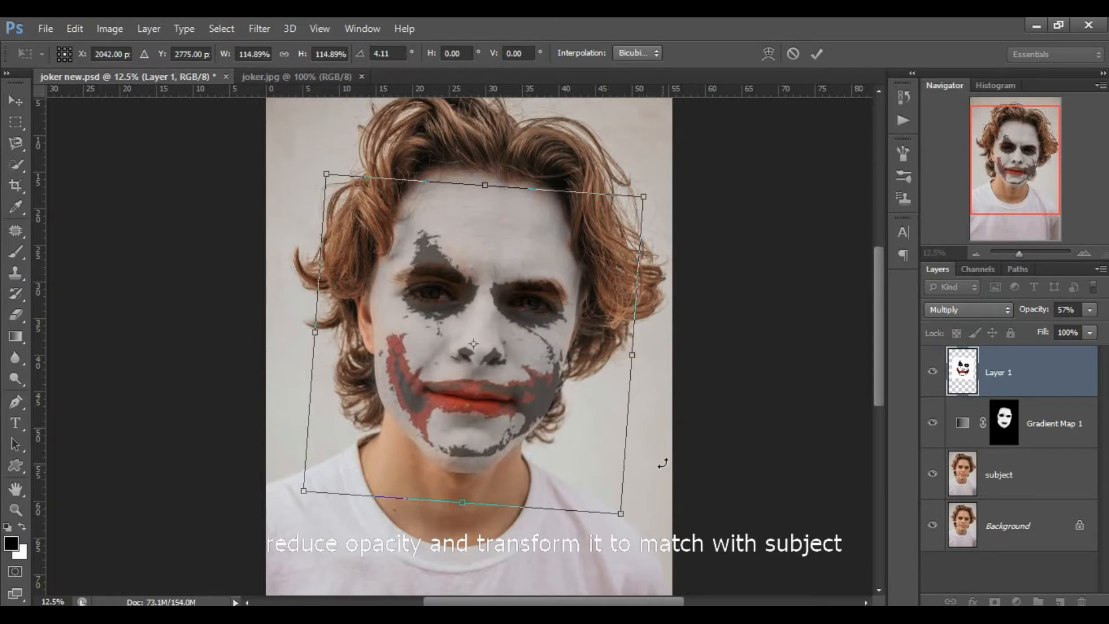
key(Left)
key(Left)
key(Left)
key(Left)
key(Left)
key(Left)
key(Left)
key(Left)
key(Left)
key(Left)
key(Left)
key(Left)
key(Left)
key(Left)
key(Left)
key(Left)
key(Left)
key(Left)
key(Left)
key(Left)
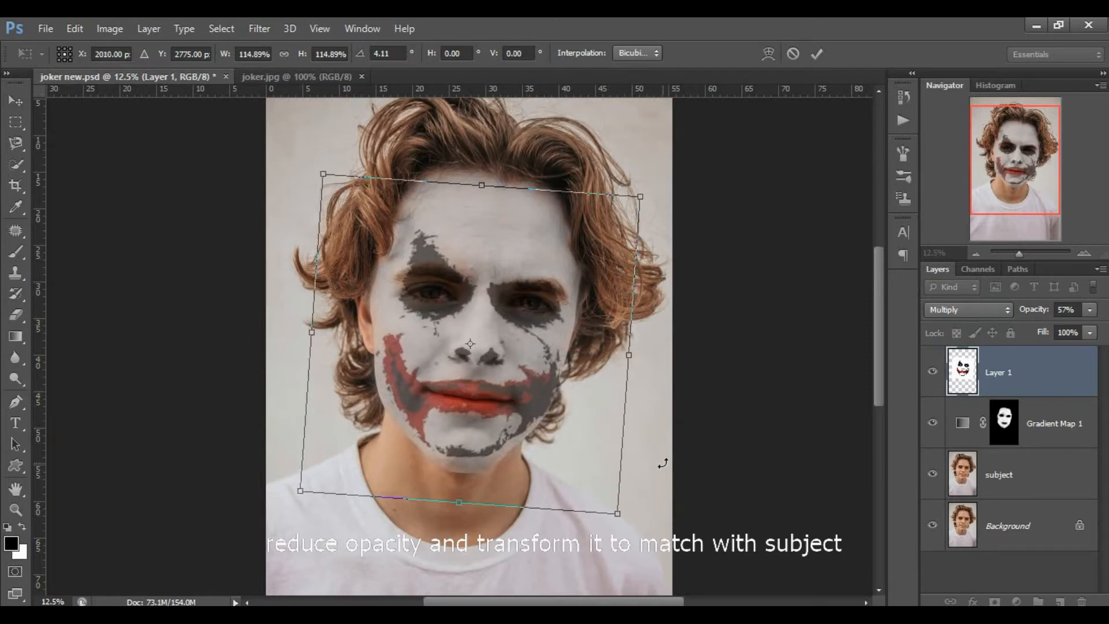
key(Right)
key(Right)
key(Right)
key(Right)
key(Right)
key(Right)
key(Right)
key(Right)
key(Right)
key(Right)
key(Right)
key(Right)
key(Right)
key(Right)
key(Right)
key(Right)
key(Right)
key(Right)
key(Right)
key(Right)
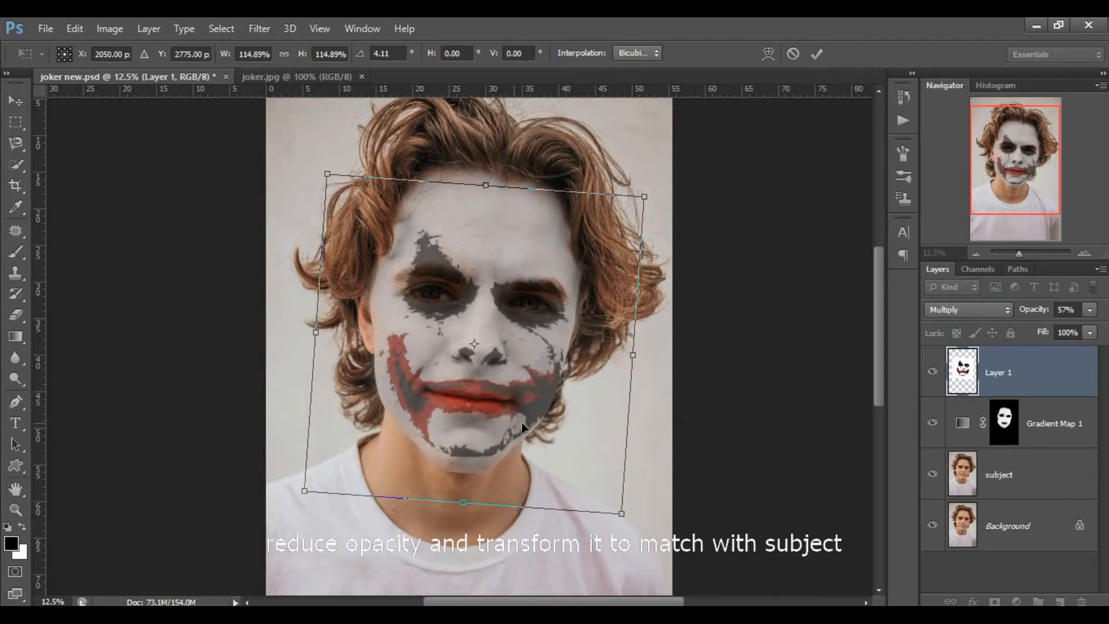
click(816, 54)
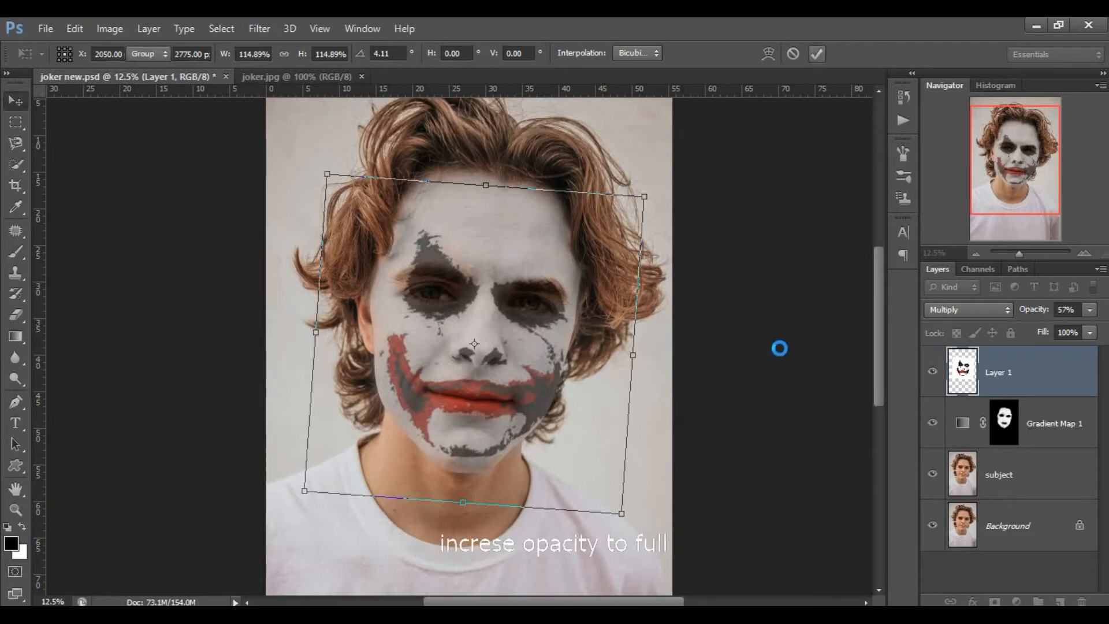
Step: Raise the opacity of Layer 1 to 100%
click(786, 358)
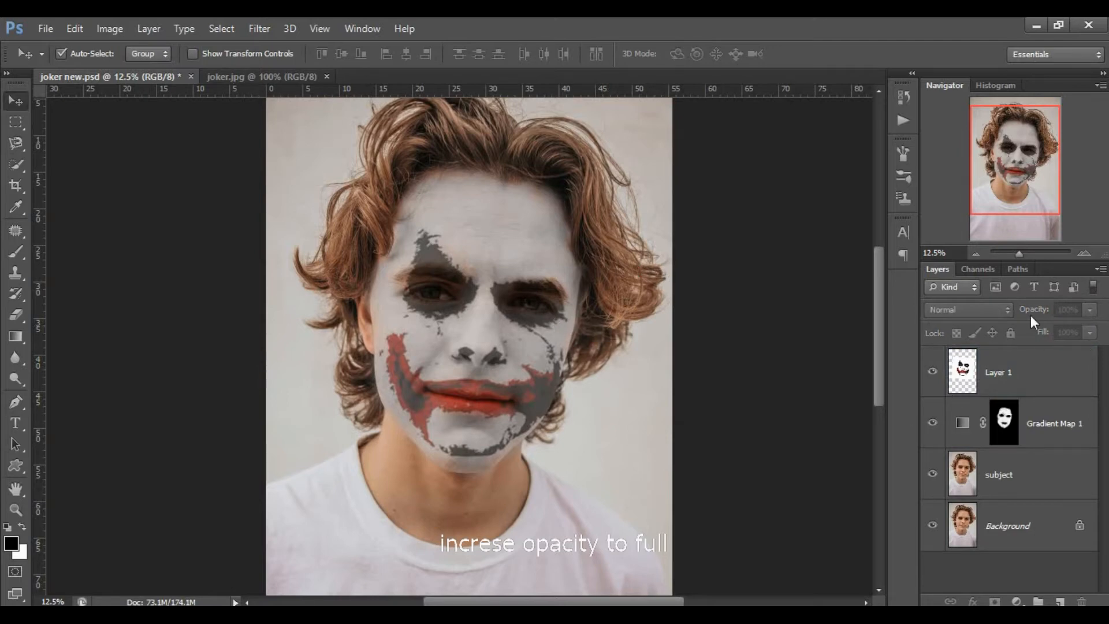
click(1020, 373)
drag(1032, 310, 1092, 313)
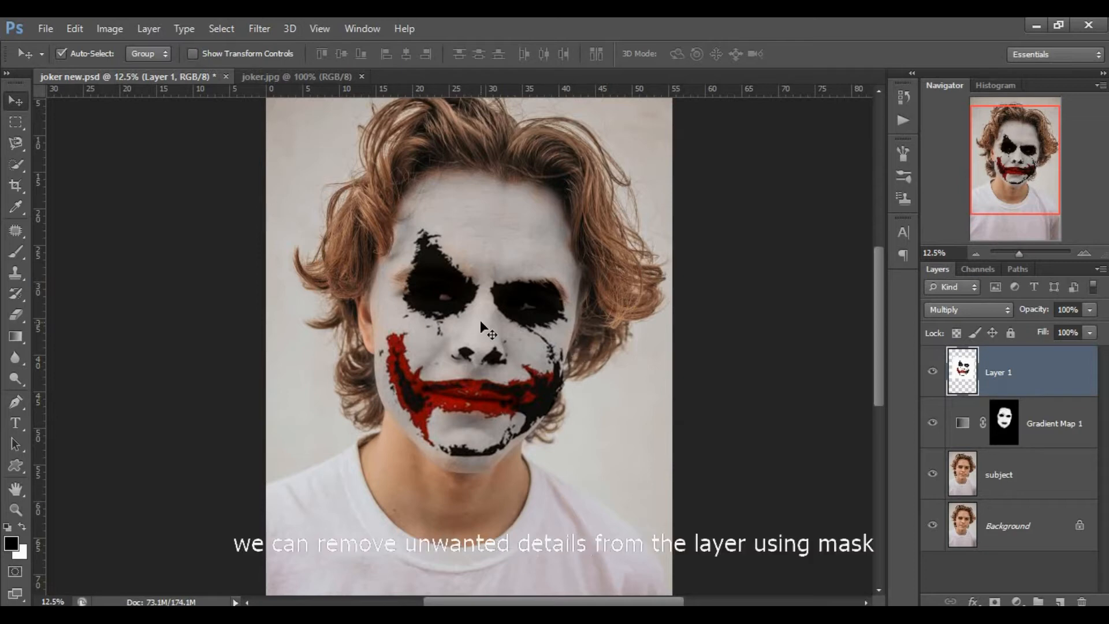
Step: Add a layer mask to Layer 1 and ready a black brush with 100% flow for erasing
click(994, 601)
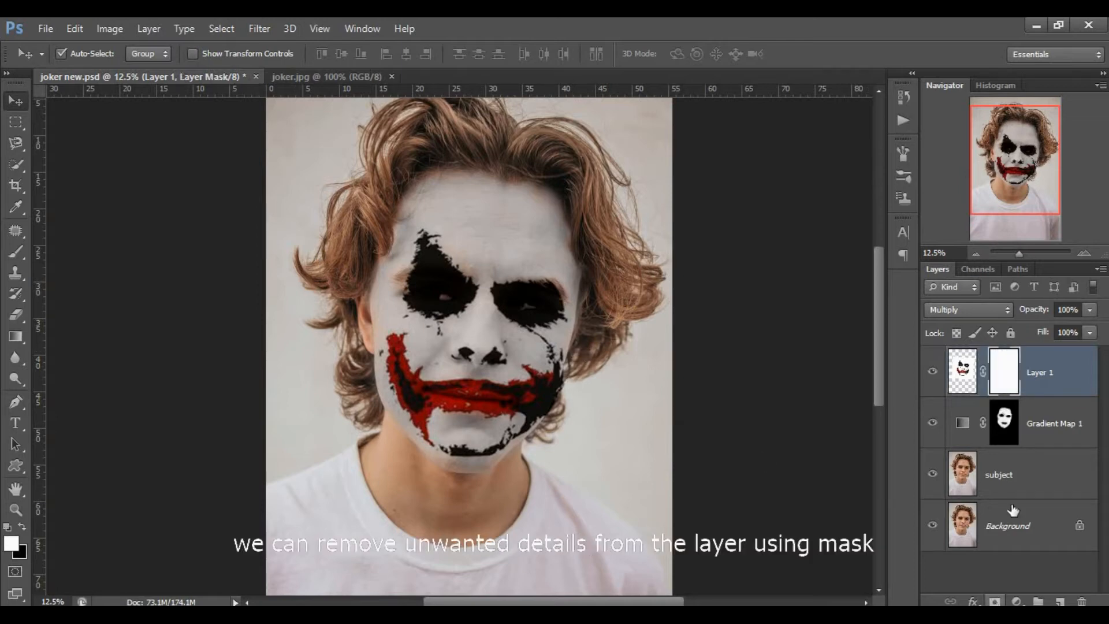
click(18, 259)
click(22, 524)
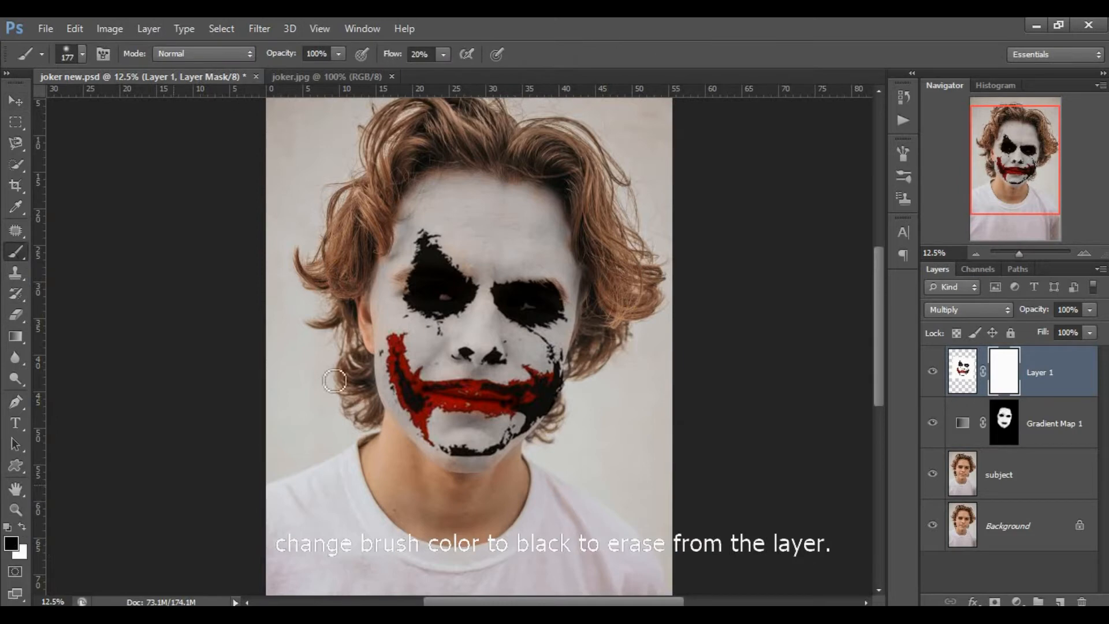
drag(390, 58, 709, 37)
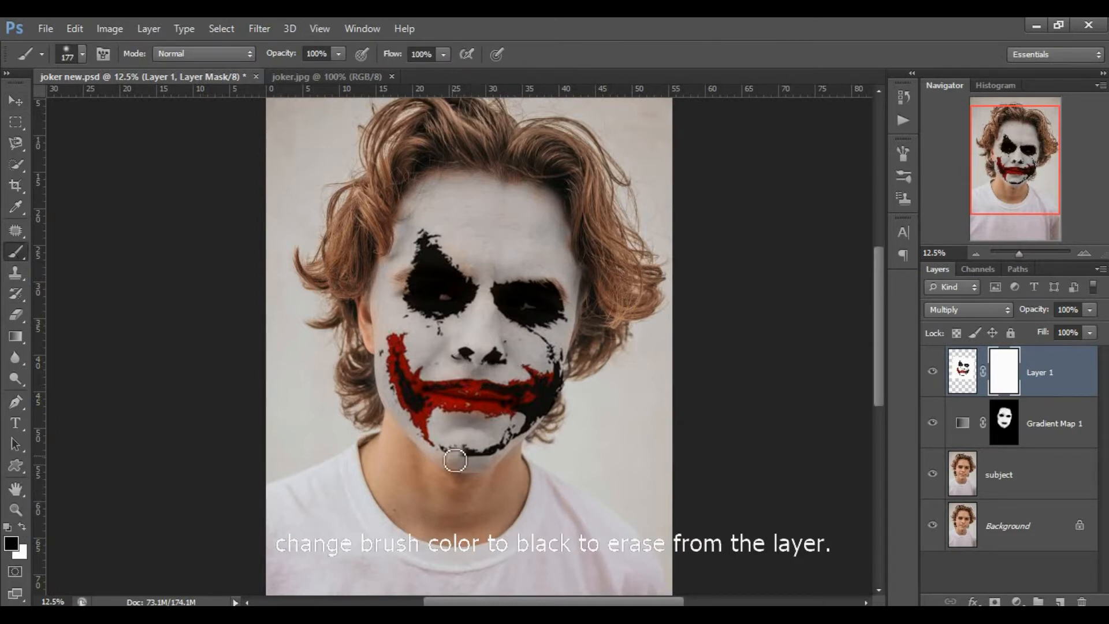
Step: Mask out the artwork's unwanted black marks on the chin, the cheek above the mouth corner, and the nostrils
mouse_move(455, 460)
mouse_down()
mouse_move(444, 453)
mouse_move(500, 453)
mouse_move(512, 438)
mouse_move(501, 453)
mouse_up()
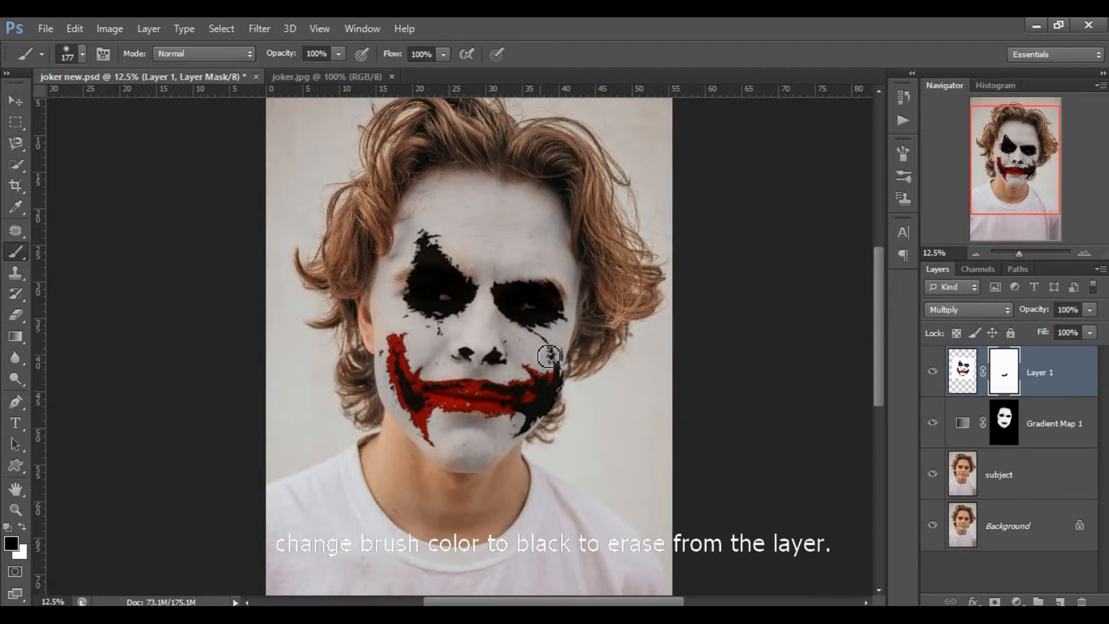
mouse_move(547, 356)
mouse_down()
mouse_move(545, 345)
mouse_move(549, 353)
mouse_up()
mouse_move(469, 361)
mouse_down()
mouse_move(510, 365)
mouse_move(445, 371)
mouse_move(502, 352)
mouse_move(563, 359)
mouse_move(475, 385)
mouse_up()
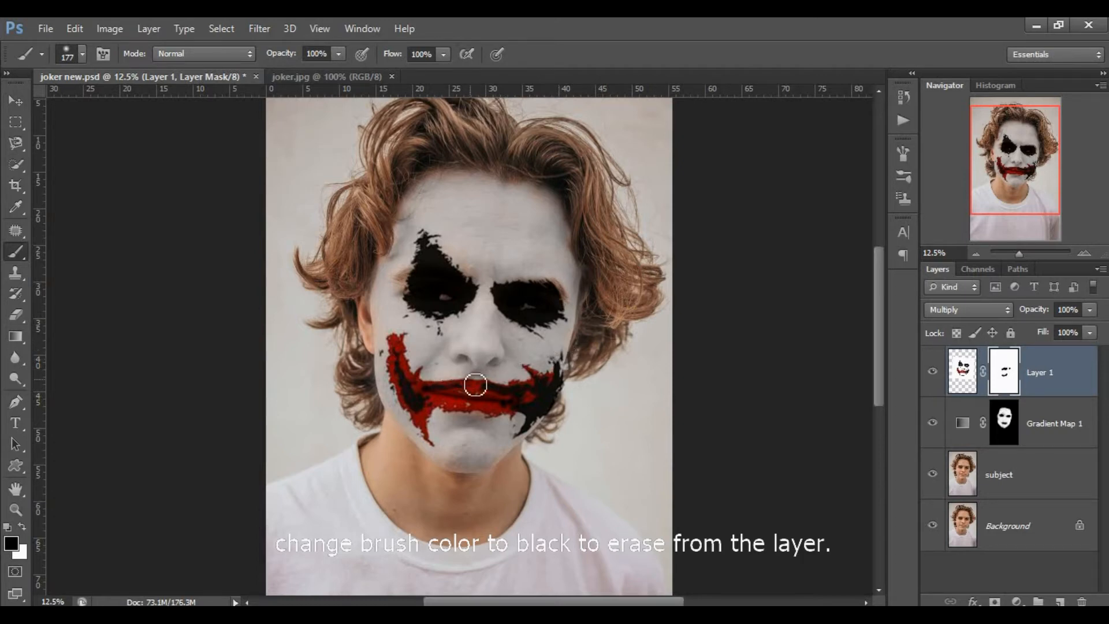
Step: Rotate the Joker artwork about 2° clockwise, nudge it slightly up and left, and apply the transformation
click(961, 371)
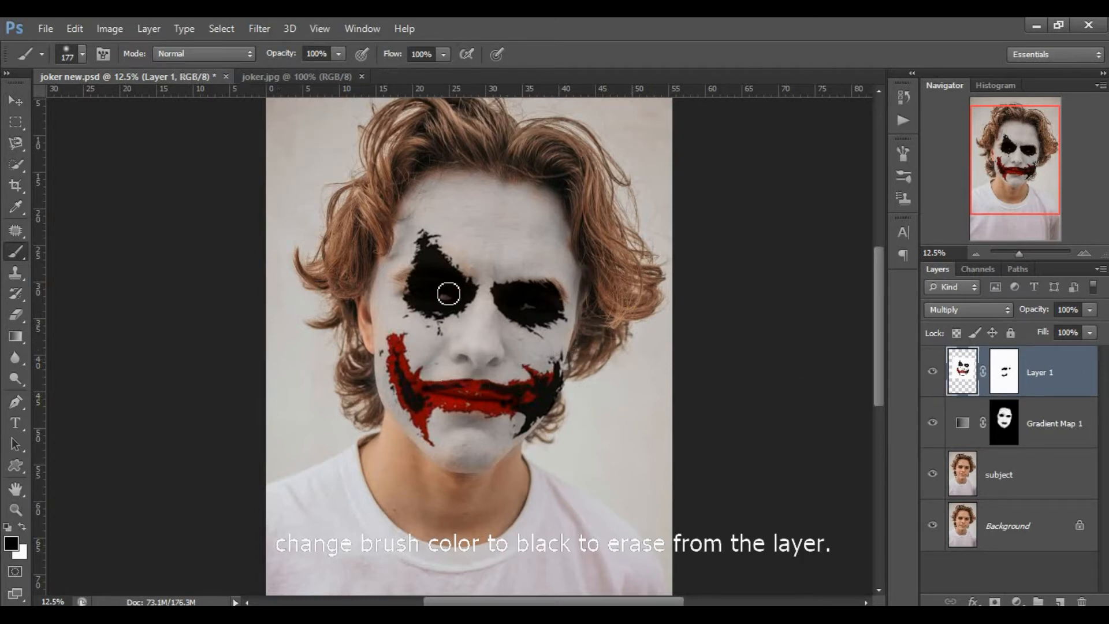
key(v)
key(ctrl+t)
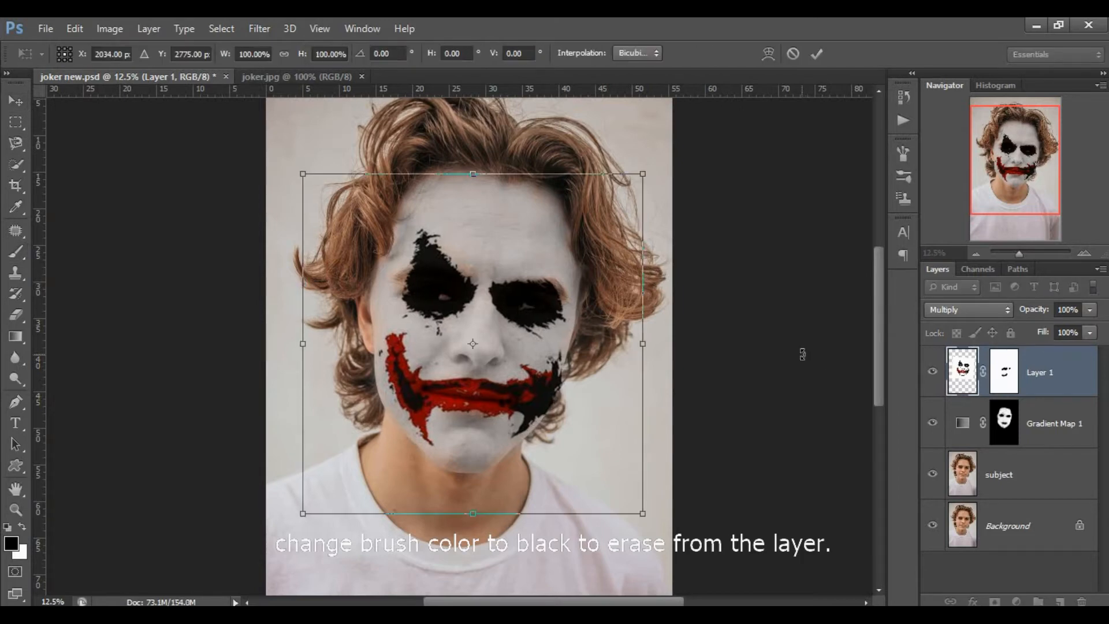
drag(657, 523, 653, 531)
key(Left)
key(Up)
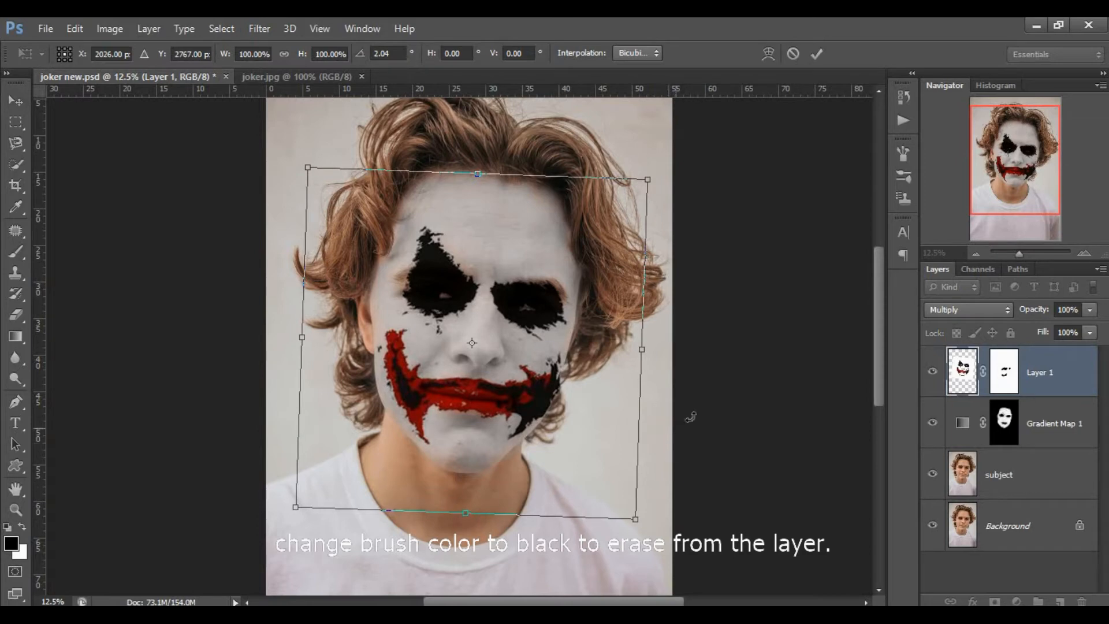
click(816, 54)
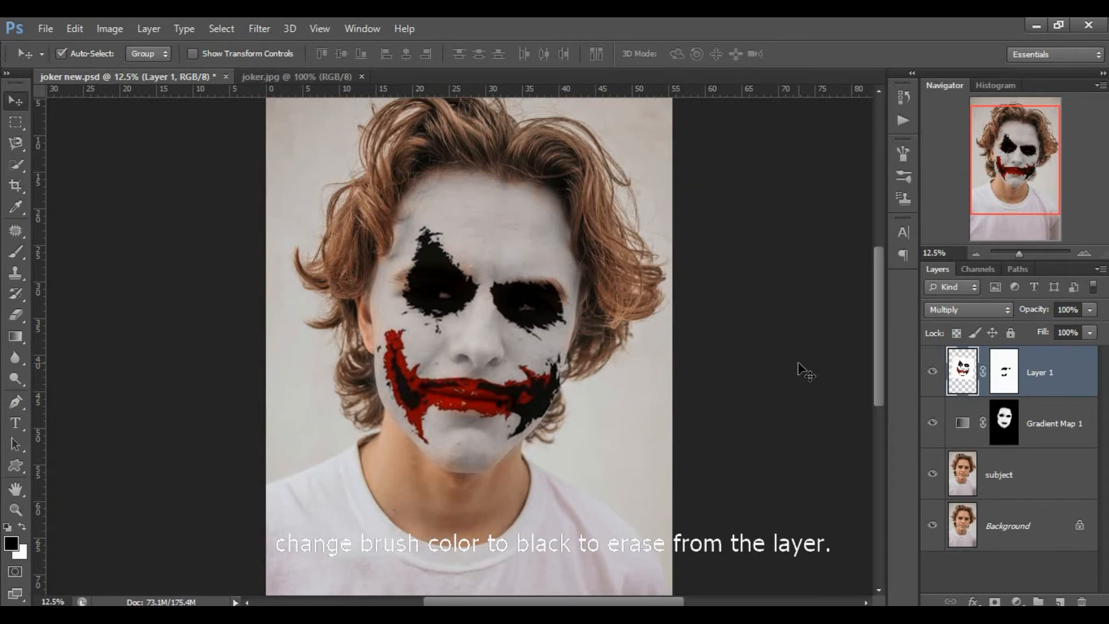
click(799, 364)
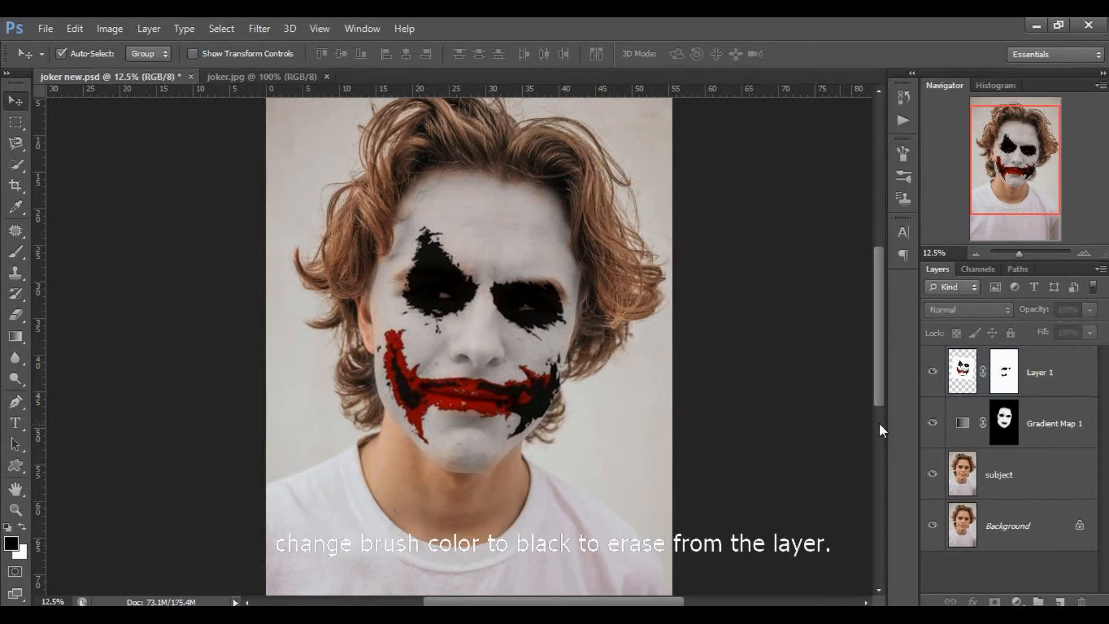
Step: Set Layer 1's Blend If for the underlying layer, splitting the white slider to 181/255 and moving the black slider inward, and apply
click(1078, 376)
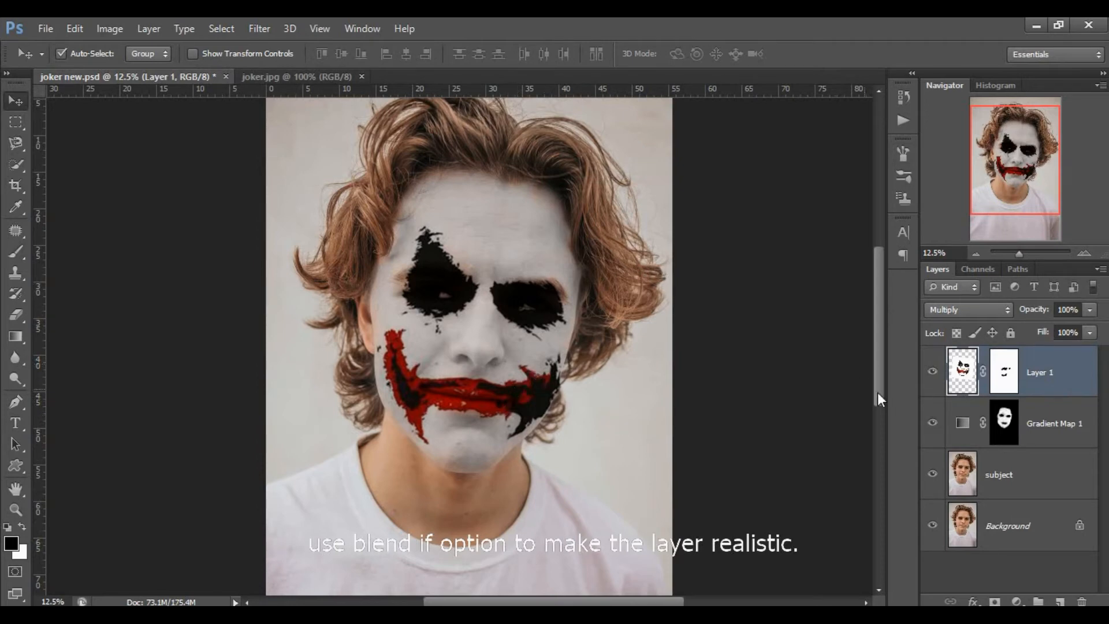
double_click(1077, 364)
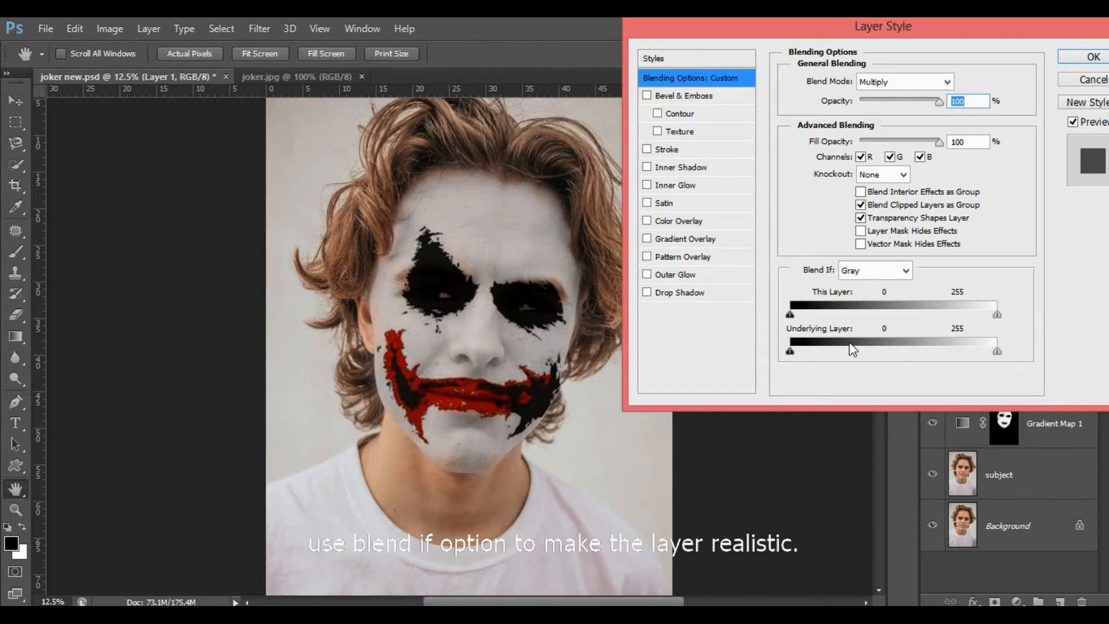
drag(1024, 35, 760, 49)
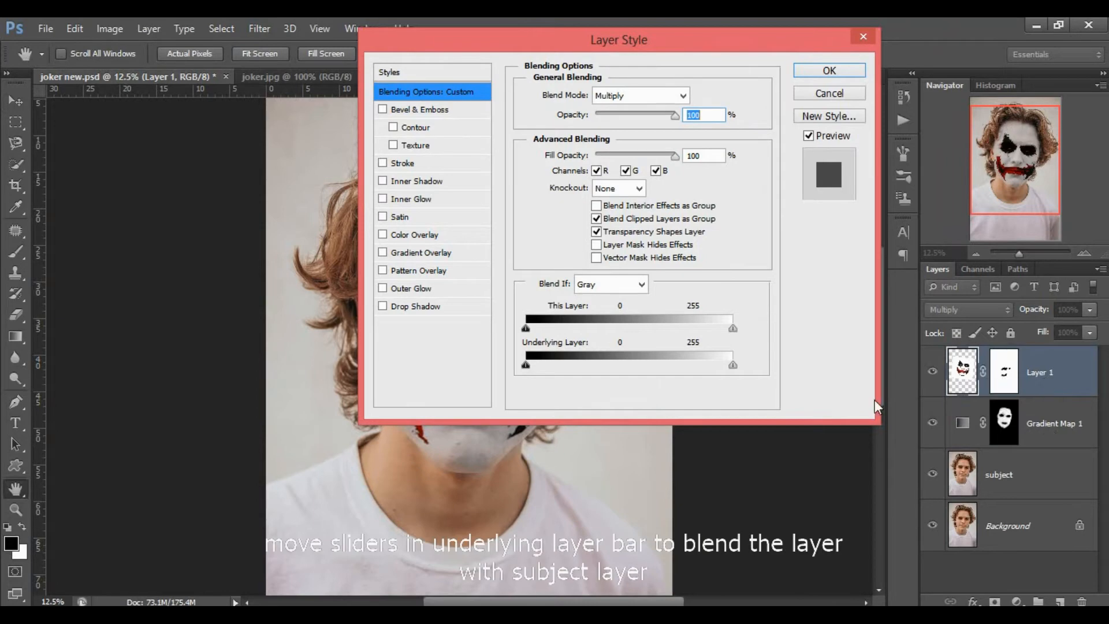
drag(747, 48, 1001, 31)
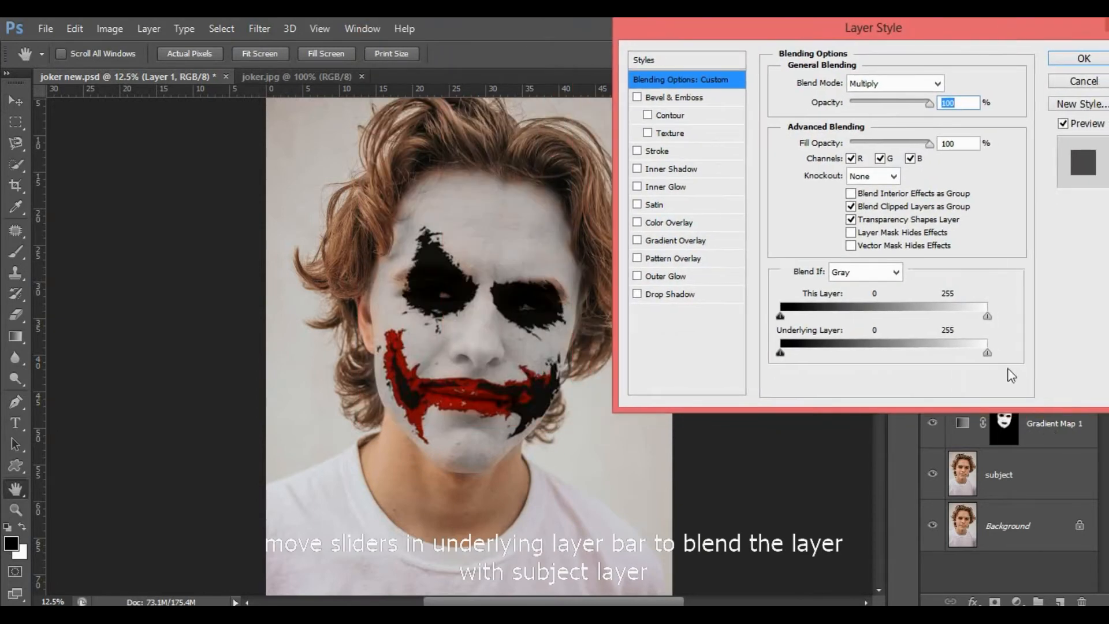
drag(987, 353, 933, 354)
key(alt)
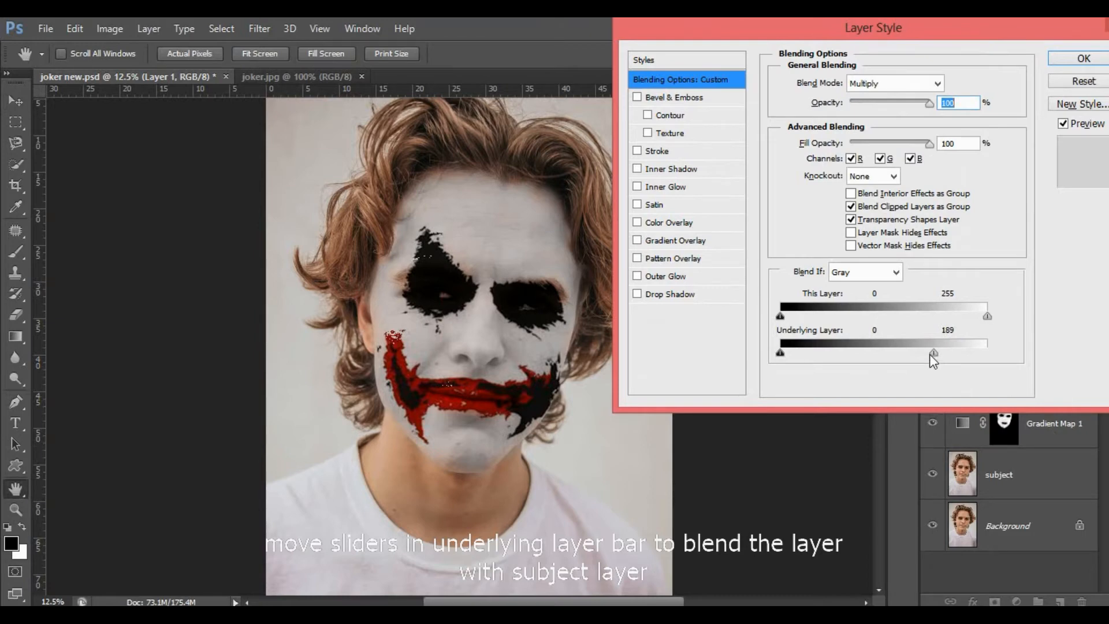
mouse_move(931, 354)
mouse_down()
mouse_move(990, 354)
mouse_move(922, 354)
mouse_up()
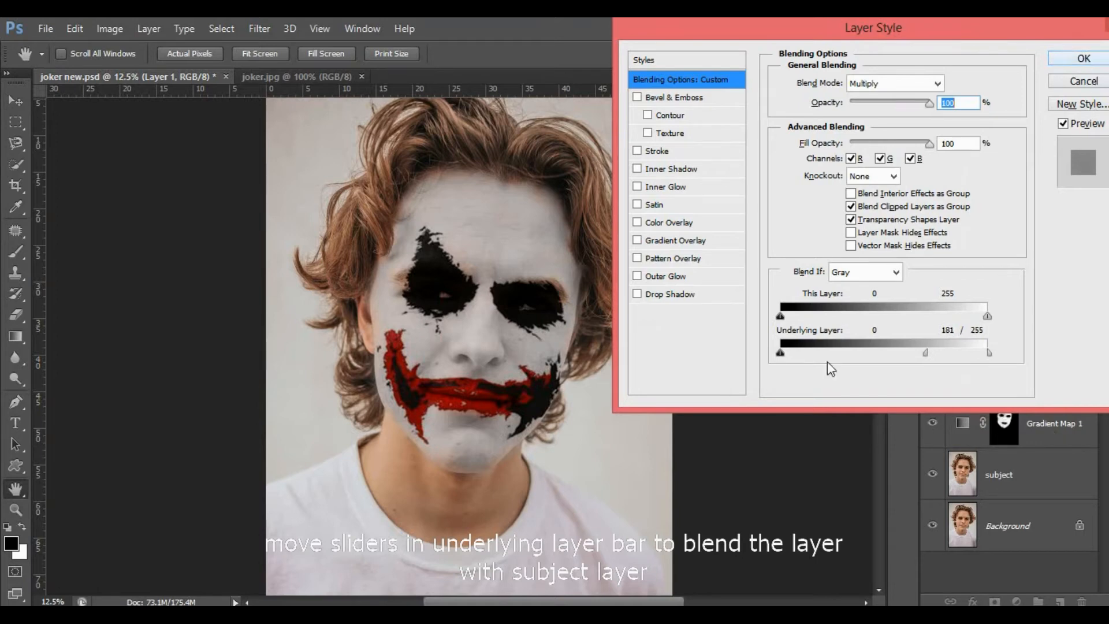
drag(780, 353, 821, 353)
click(1084, 58)
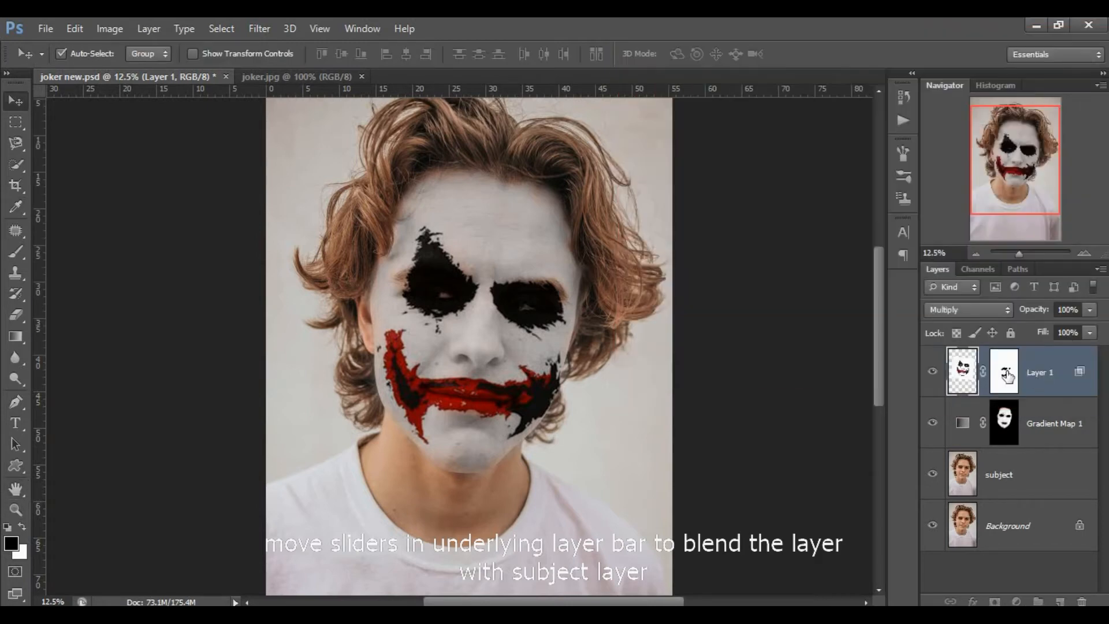
Step: Mask out Layer 1's artwork over both eyes with a 120 px black brush, working at 51% layer opacity and restoring it to 100%
click(1004, 372)
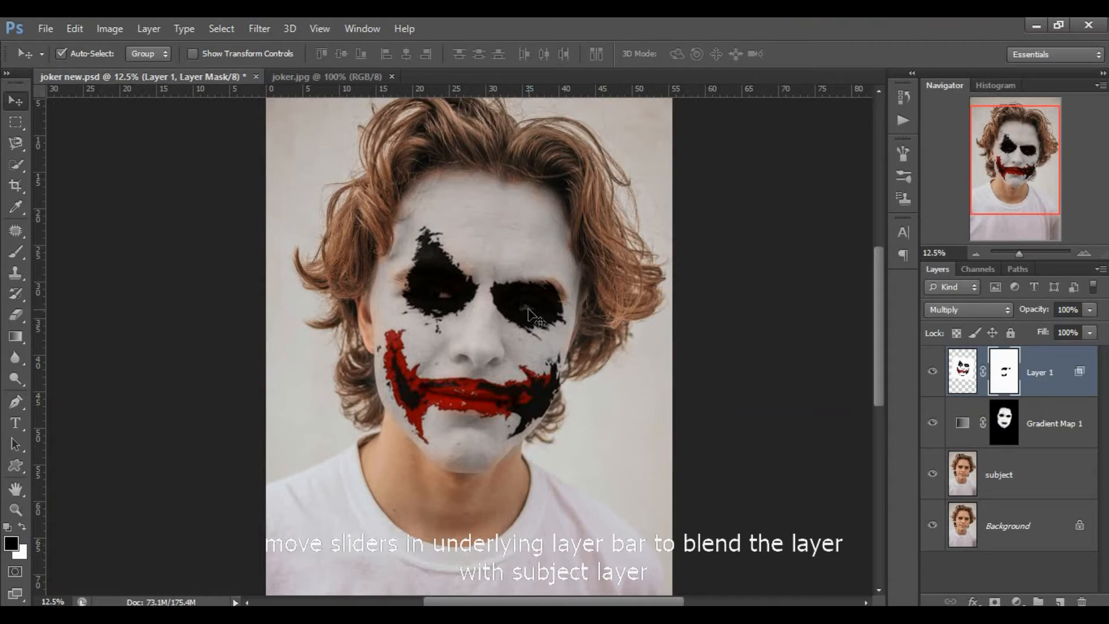
key(ctrl+plus)
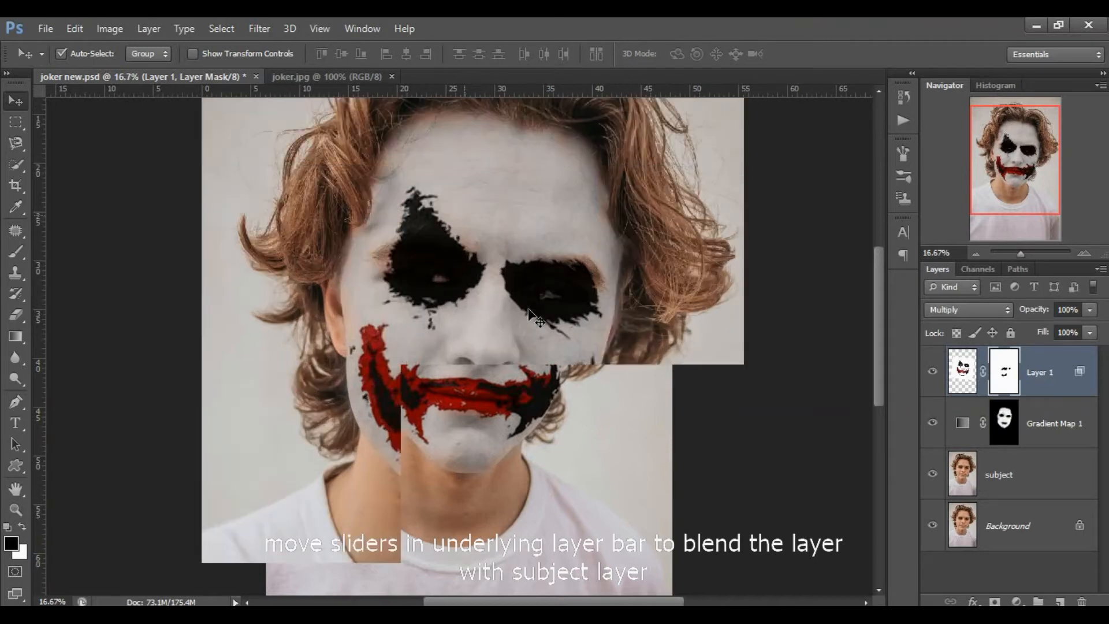
click(25, 252)
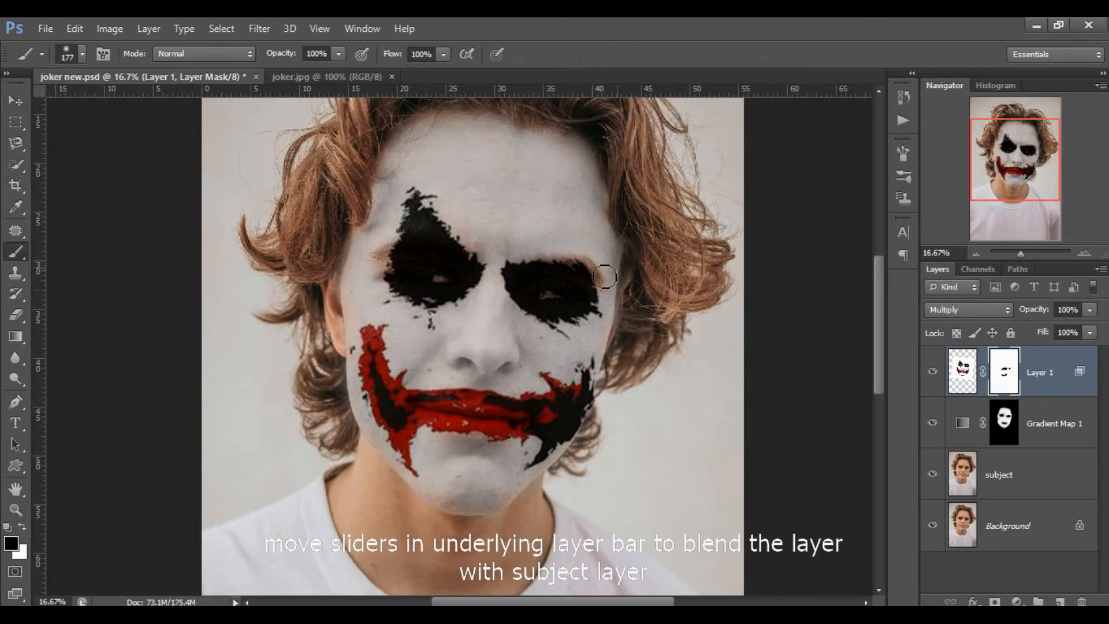
mouse_move(609, 301)
mouse_down()
mouse_move(596, 300)
mouse_move(608, 305)
mouse_up()
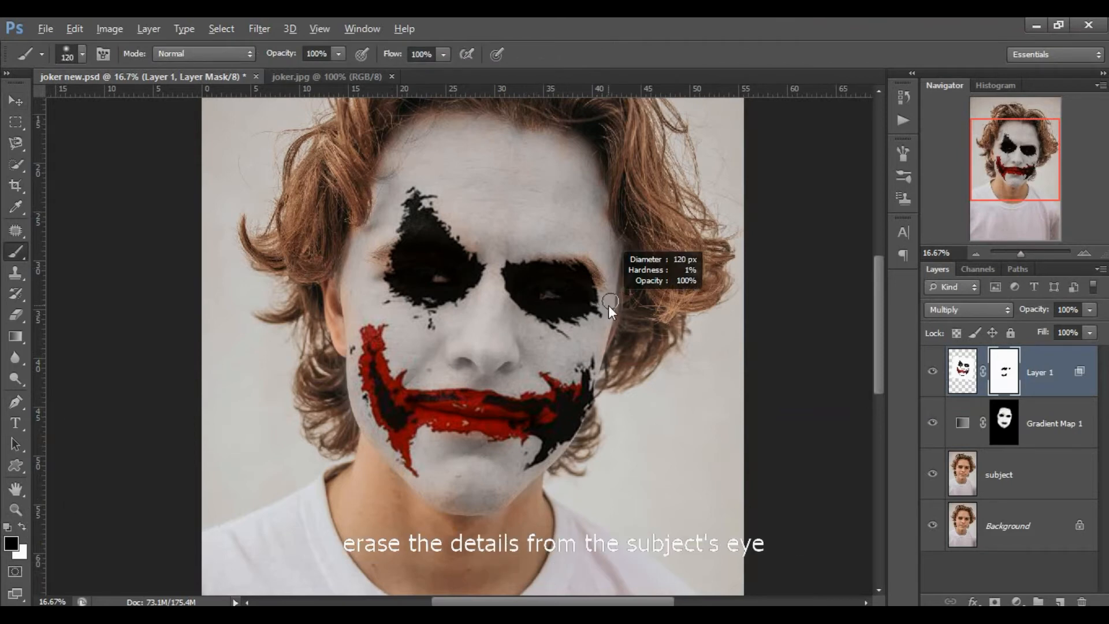
click(549, 298)
drag(1048, 307, 1034, 312)
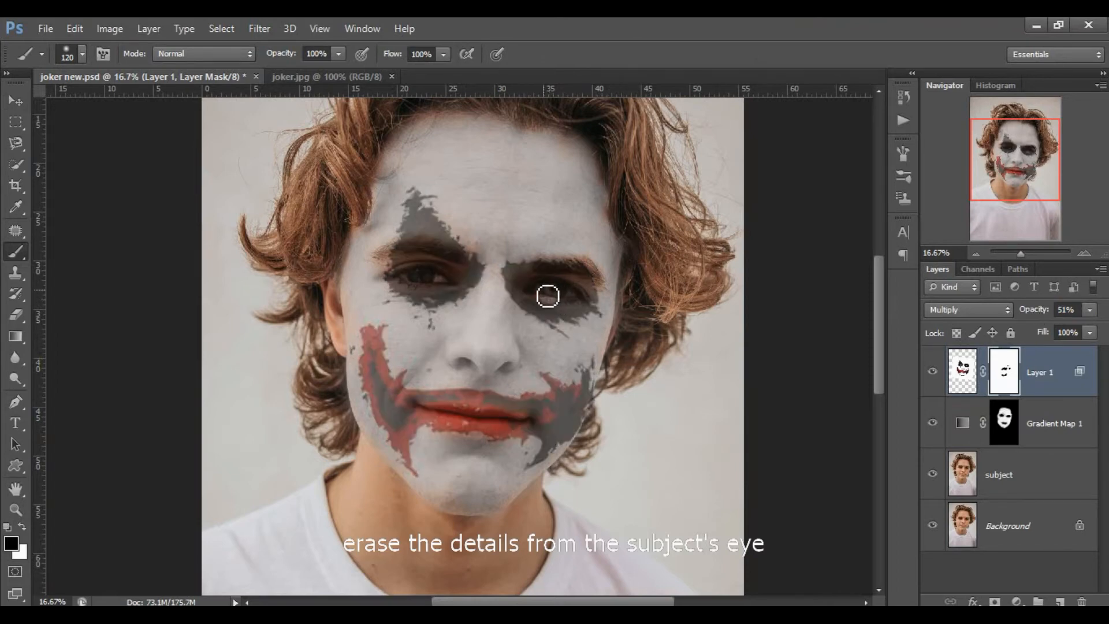
mouse_move(579, 298)
mouse_down()
mouse_move(552, 292)
mouse_move(567, 301)
mouse_up()
drag(418, 281, 456, 289)
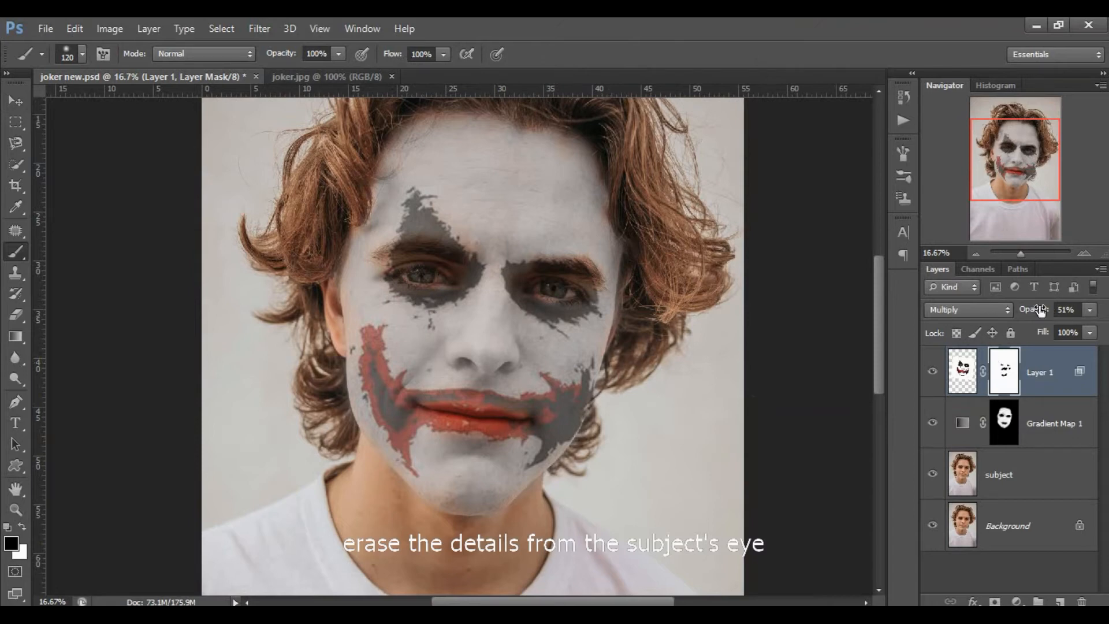
drag(1030, 312, 1078, 312)
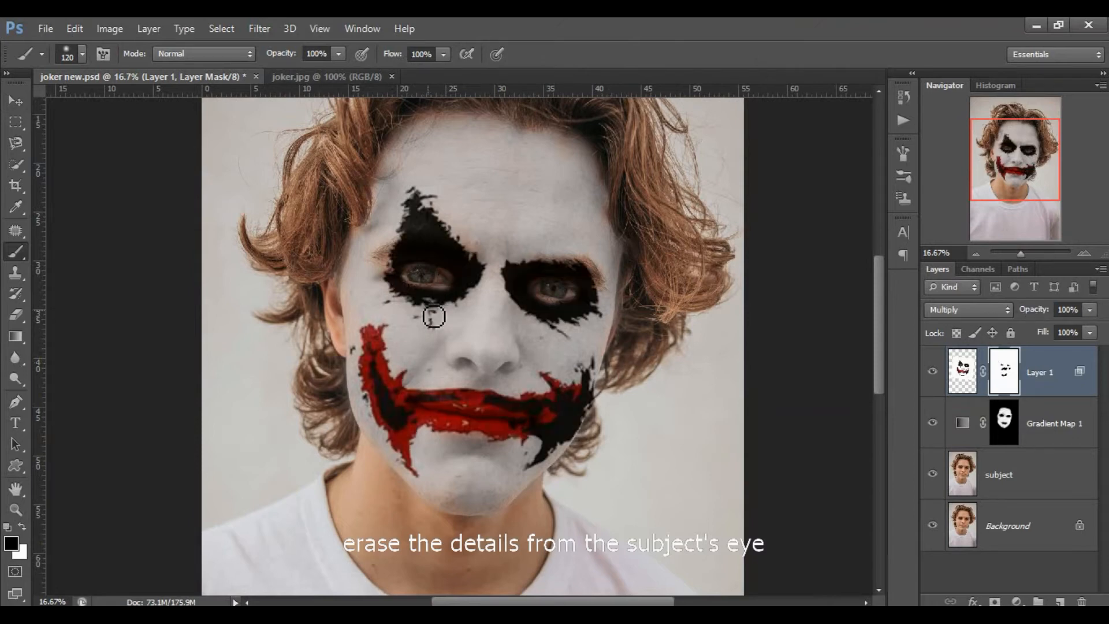
Step: Restore some of the black artwork around the eyes by painting Layer 1's mask with white
click(22, 527)
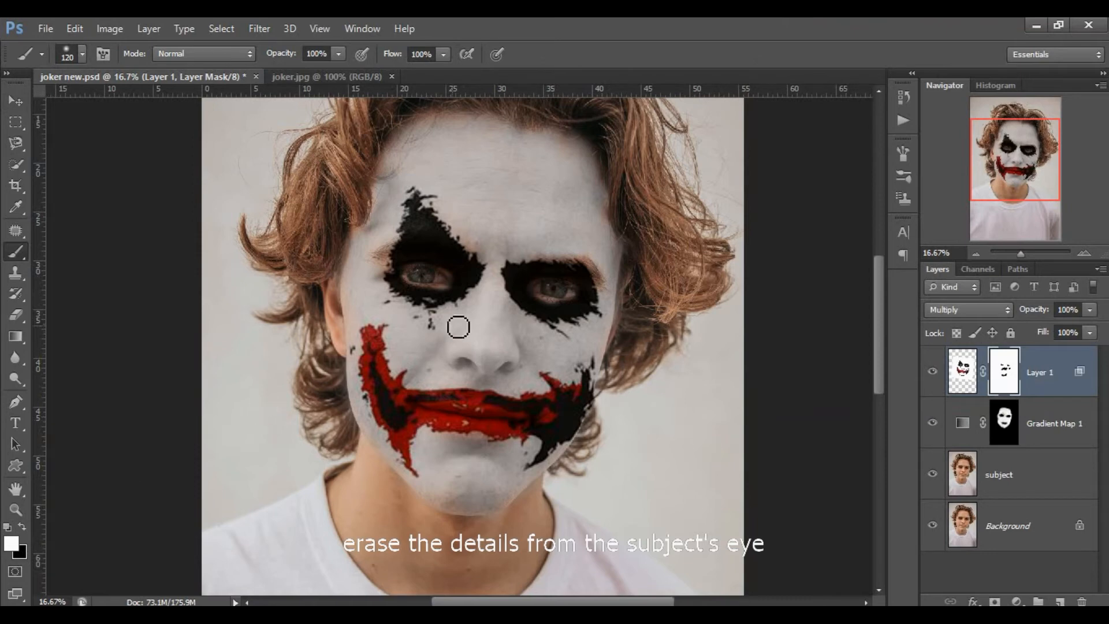
mouse_move(431, 299)
mouse_down()
mouse_move(404, 292)
mouse_move(451, 300)
mouse_move(463, 289)
mouse_move(448, 269)
mouse_move(406, 266)
mouse_move(423, 267)
mouse_move(396, 317)
mouse_move(415, 289)
mouse_up()
mouse_move(549, 310)
mouse_down()
mouse_move(562, 309)
mouse_move(537, 304)
mouse_move(587, 309)
mouse_move(589, 292)
mouse_move(546, 279)
mouse_move(517, 300)
mouse_move(592, 353)
mouse_up()
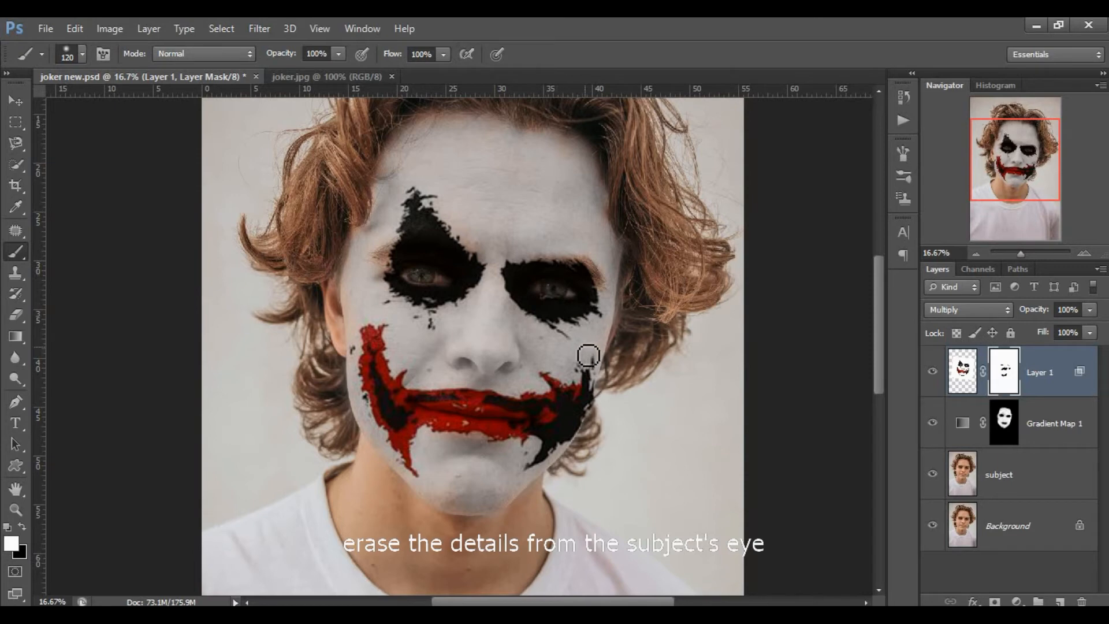
mouse_move(451, 295)
mouse_down()
mouse_move(409, 292)
mouse_move(439, 298)
mouse_up()
Step: Blend Gradient Map 1 with the subject by splitting the underlying layer's white Blend If slider, and apply the layer style
click(1071, 409)
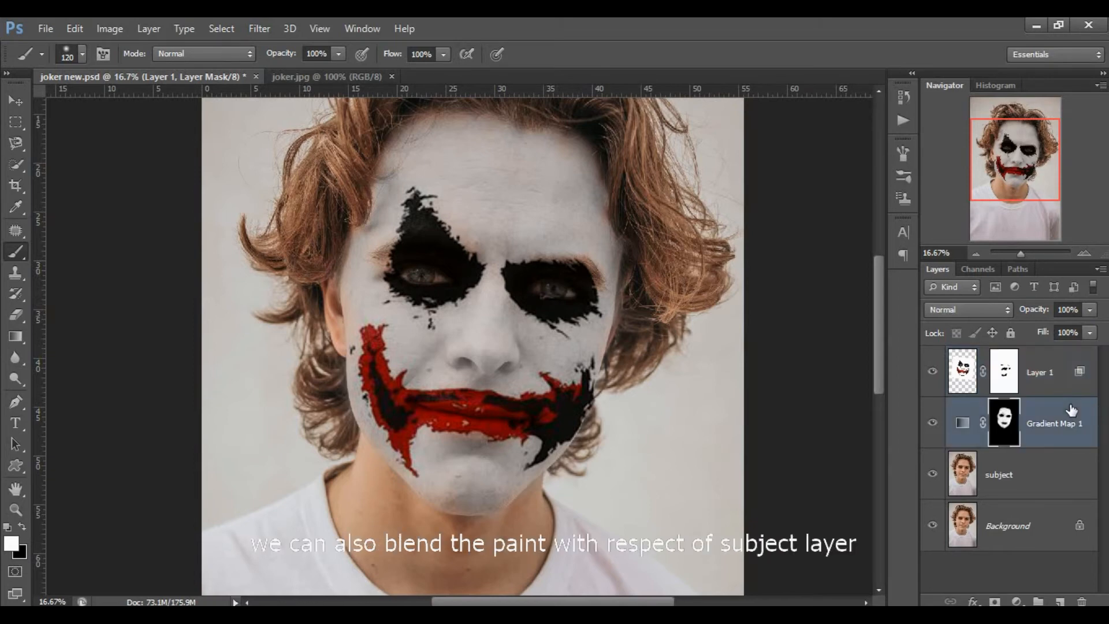
double_click(1072, 408)
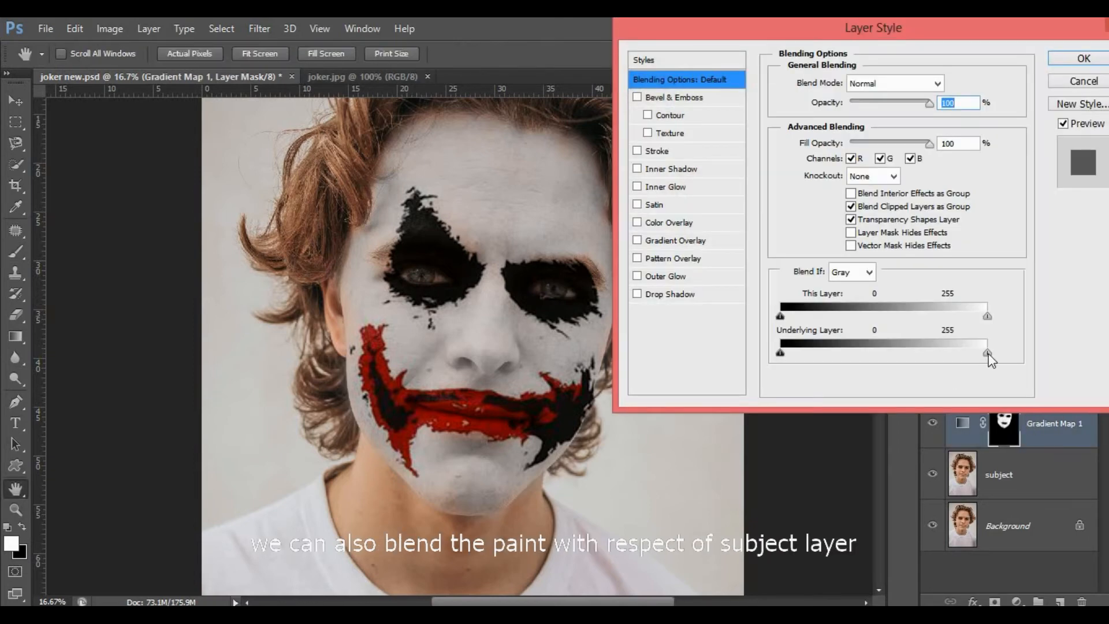
mouse_move(783, 357)
mouse_down()
mouse_move(813, 351)
mouse_move(766, 352)
mouse_up()
mouse_move(988, 354)
mouse_down()
mouse_move(919, 353)
mouse_move(1052, 347)
mouse_up()
key(alt)
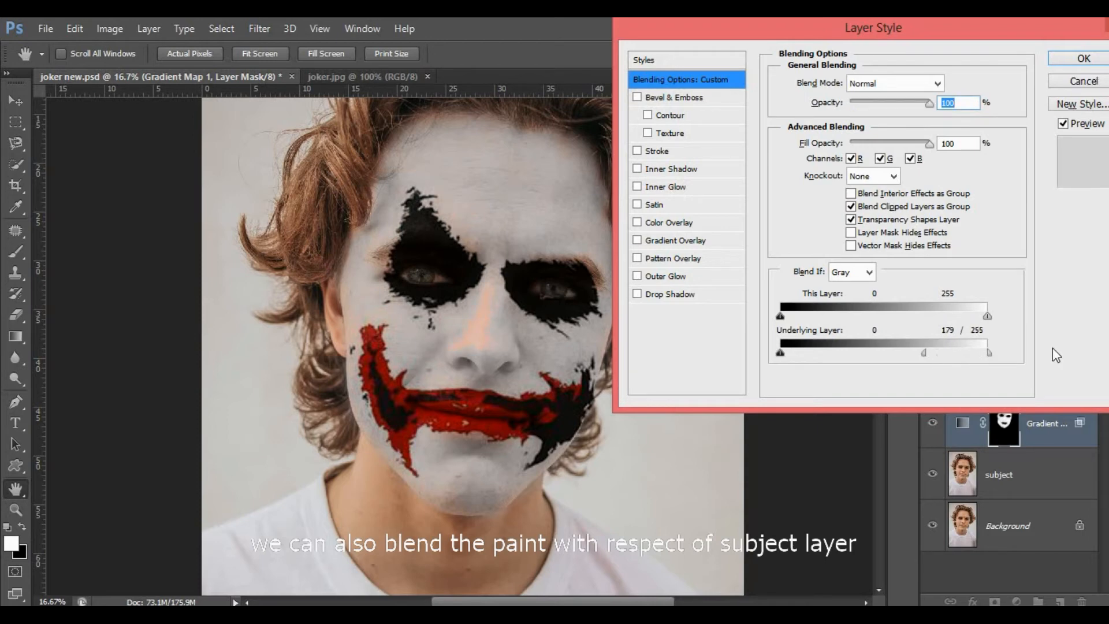
mouse_move(922, 352)
mouse_down()
mouse_move(901, 352)
mouse_move(923, 352)
mouse_up()
click(1084, 59)
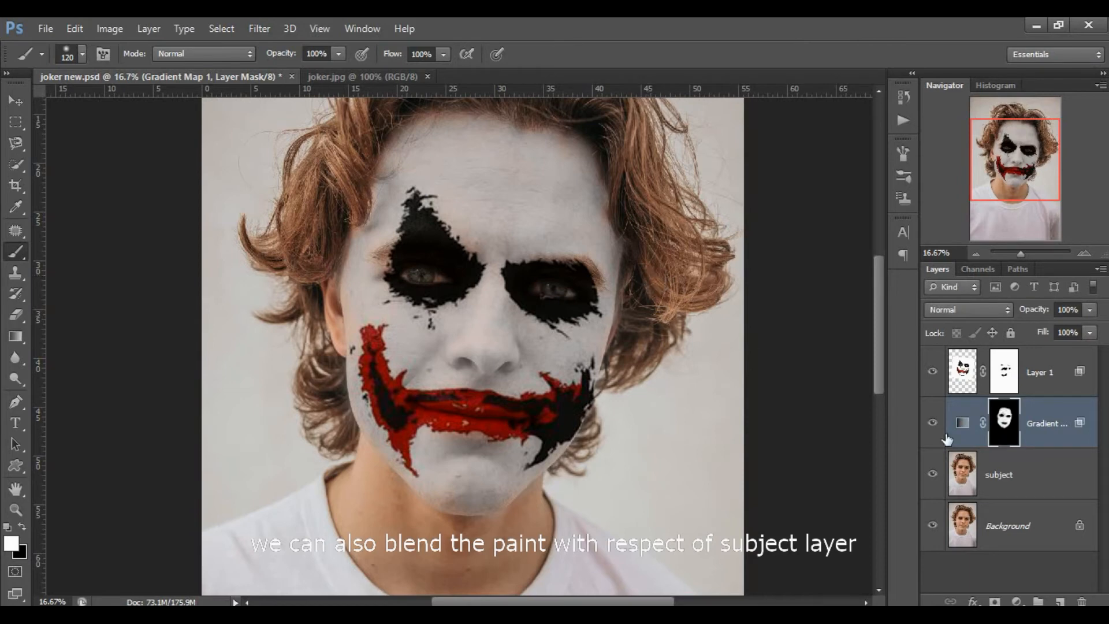
Step: Add a Gradient Map adjustment layer above Layer 1 for colouring the hair
click(1060, 382)
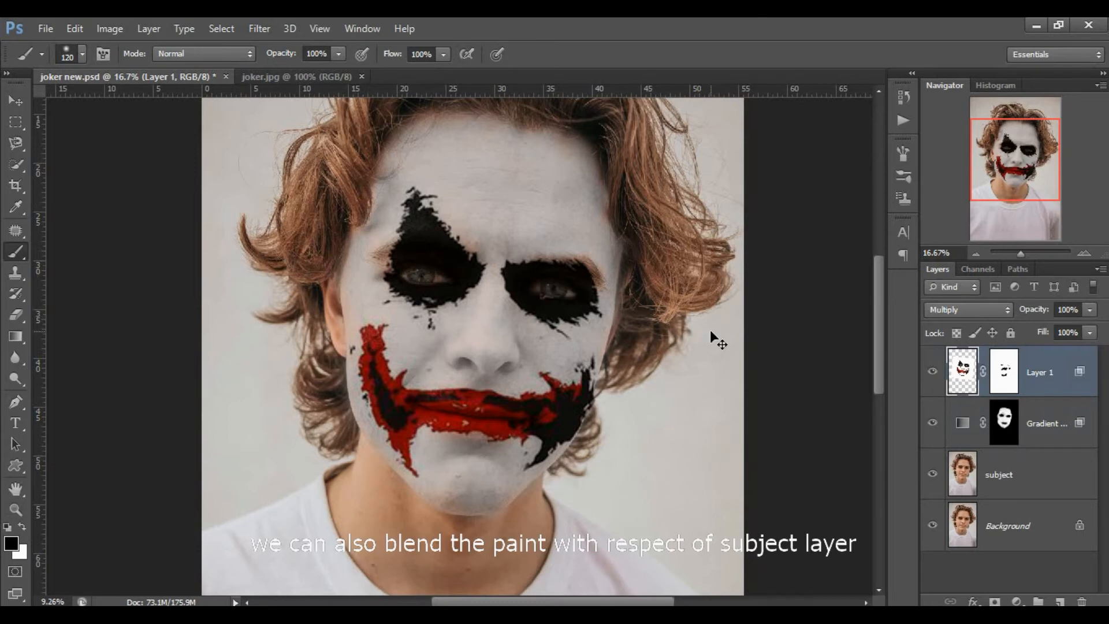
key(ctrl+0)
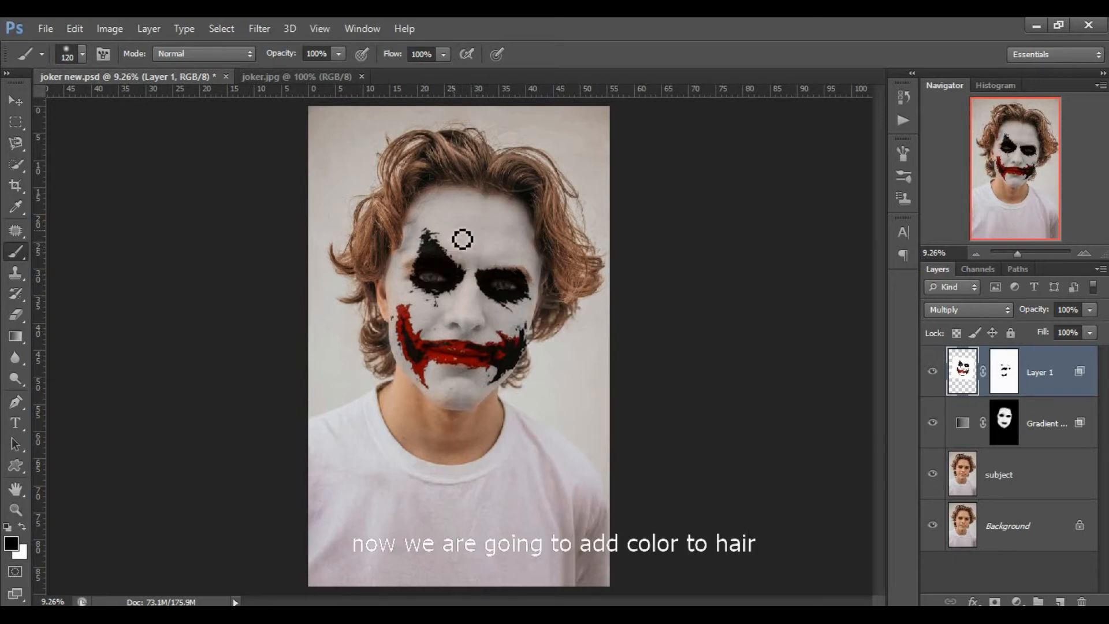
click(1015, 601)
click(1006, 570)
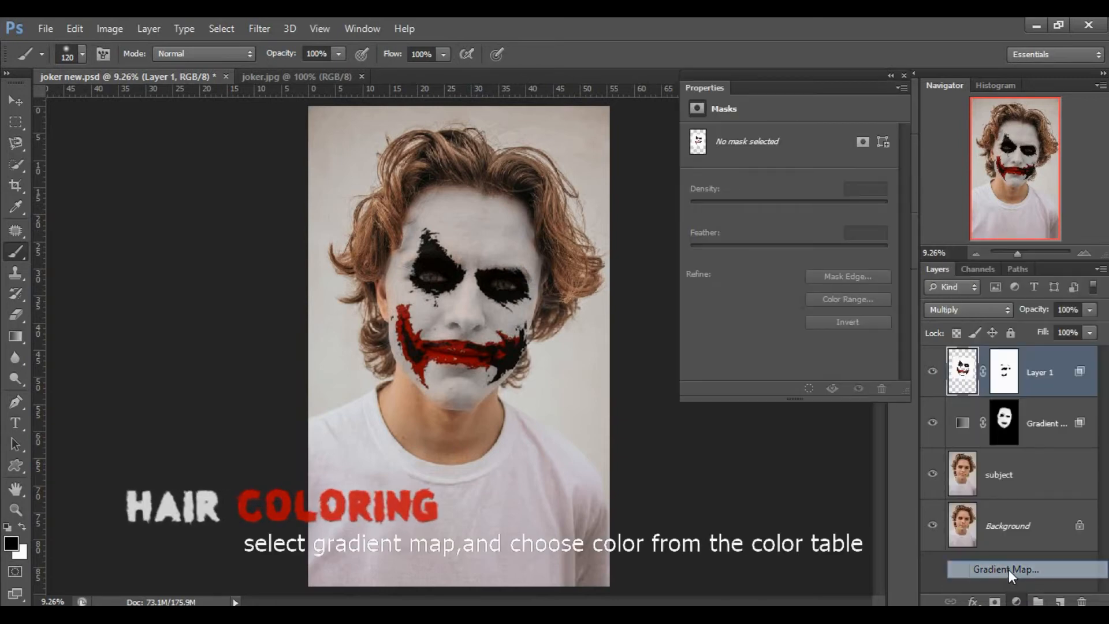
Step: Set the starting colour stop of the new gradient map to dark green 203f10
click(793, 141)
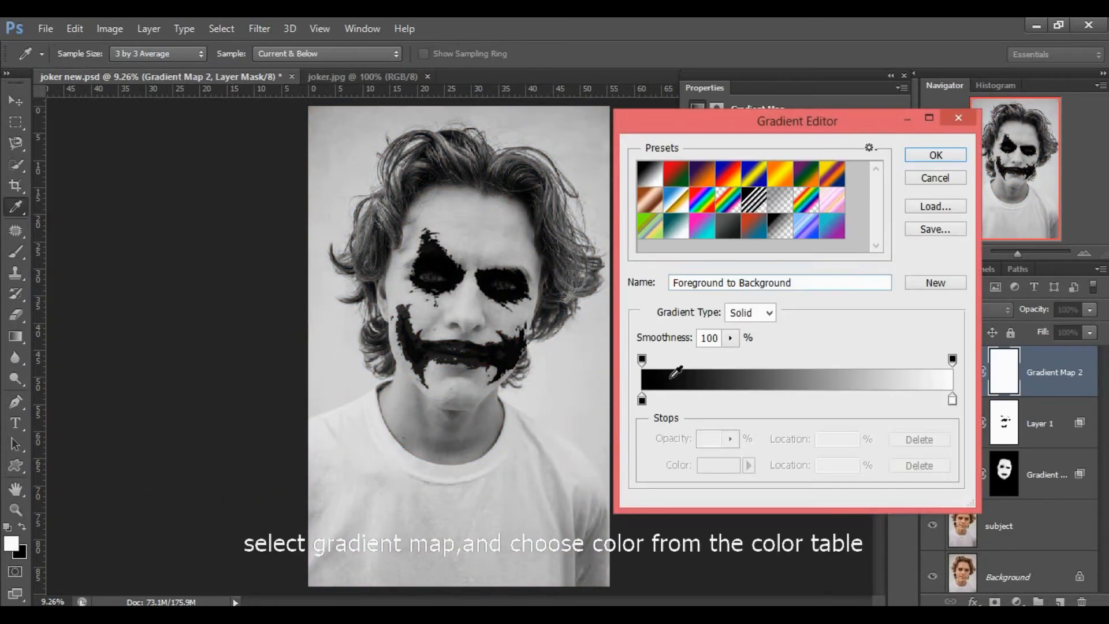
click(641, 400)
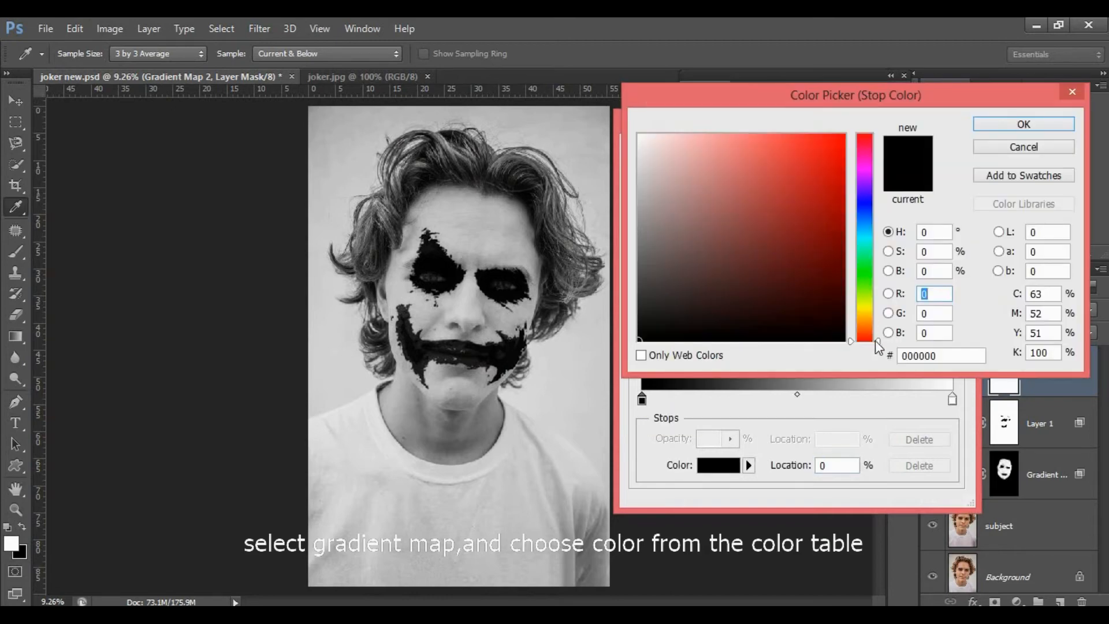
drag(875, 341, 881, 286)
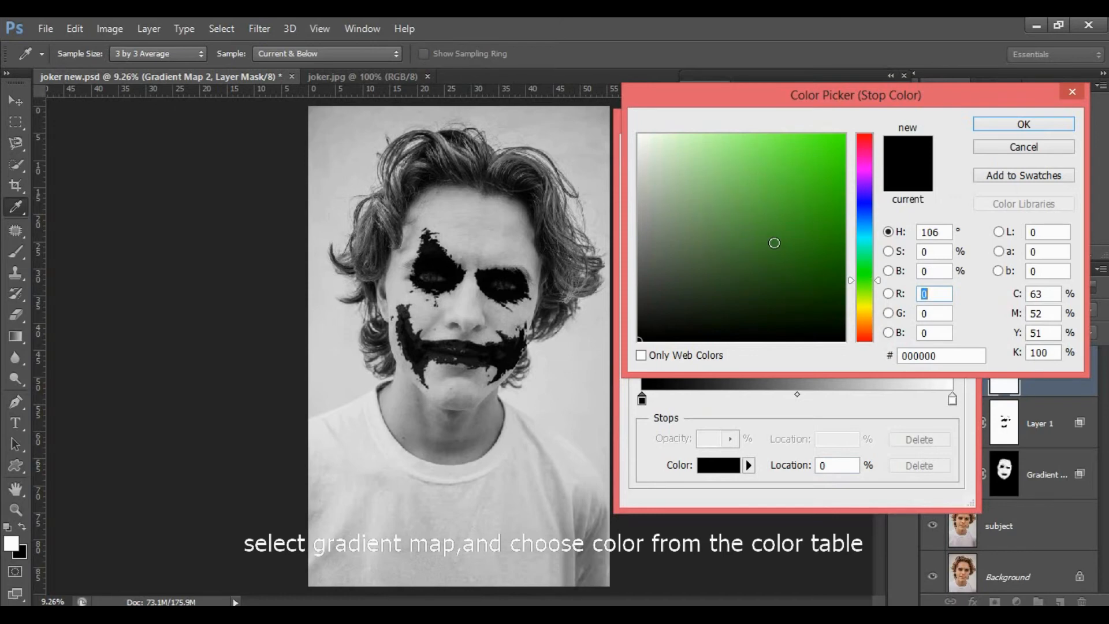
click(783, 284)
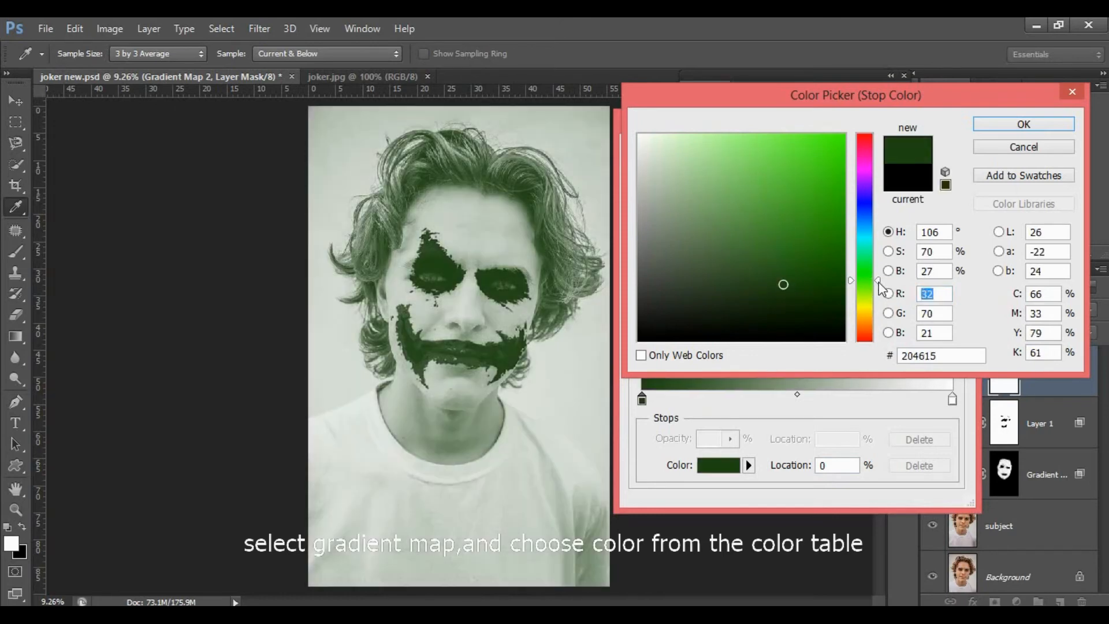
drag(878, 287, 879, 290)
click(774, 300)
mouse_move(773, 300)
mouse_down()
mouse_move(789, 301)
mouse_move(791, 290)
mouse_up()
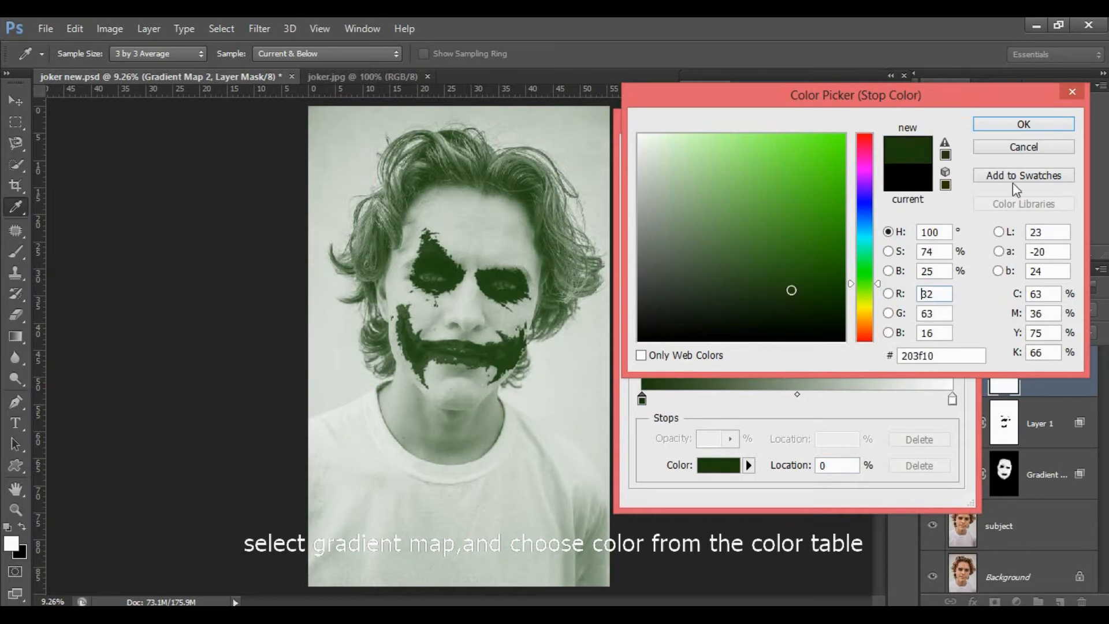
click(1024, 124)
Step: Set the gradient's end colour stop to a very dark green with hue 96° and confirm the gradient
click(952, 398)
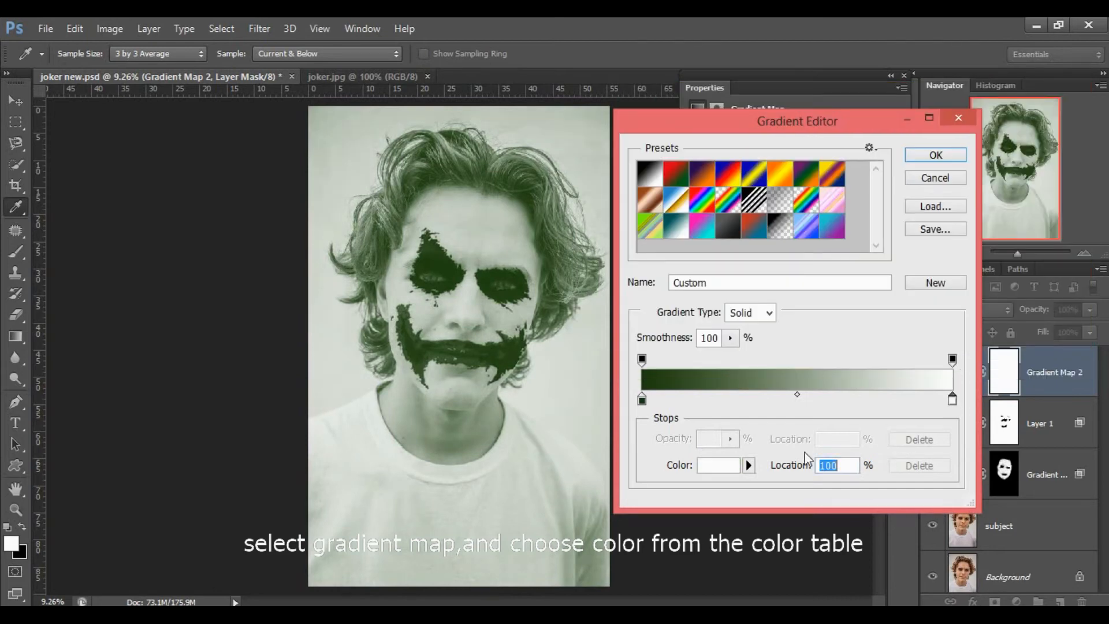
click(719, 464)
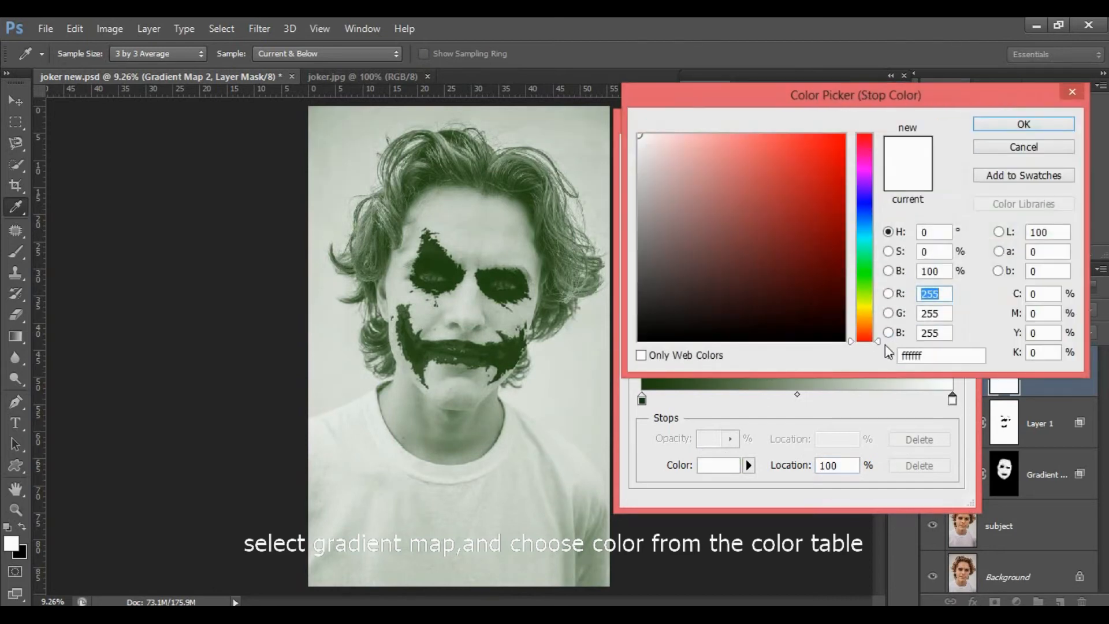
drag(879, 342, 885, 287)
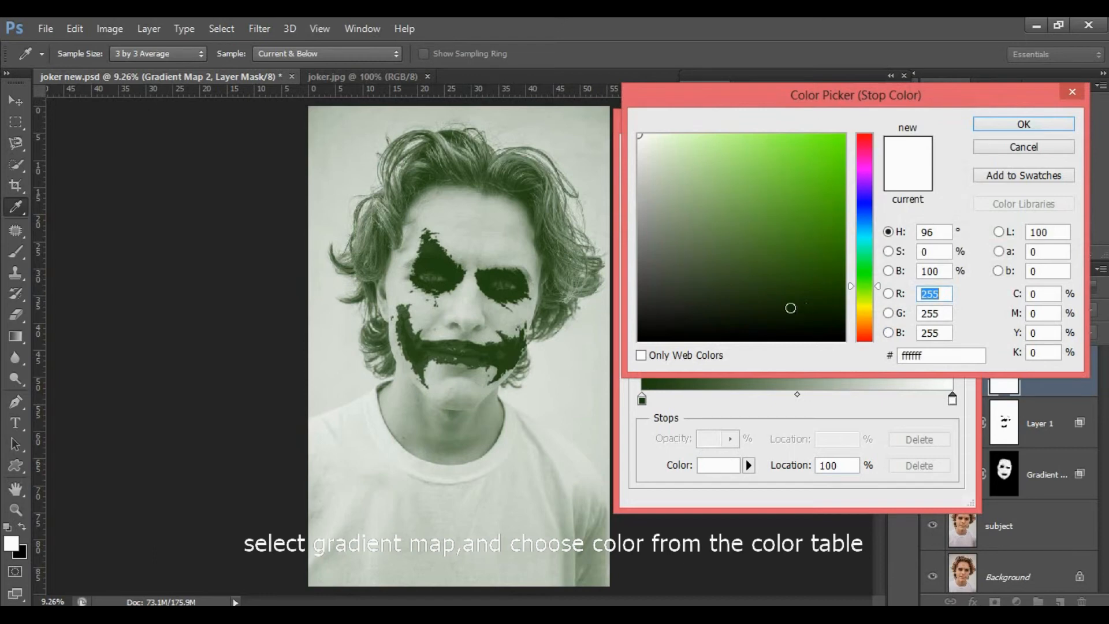
mouse_move(791, 308)
mouse_down()
mouse_move(817, 332)
mouse_move(782, 327)
mouse_move(777, 339)
mouse_move(795, 328)
mouse_move(820, 337)
mouse_up()
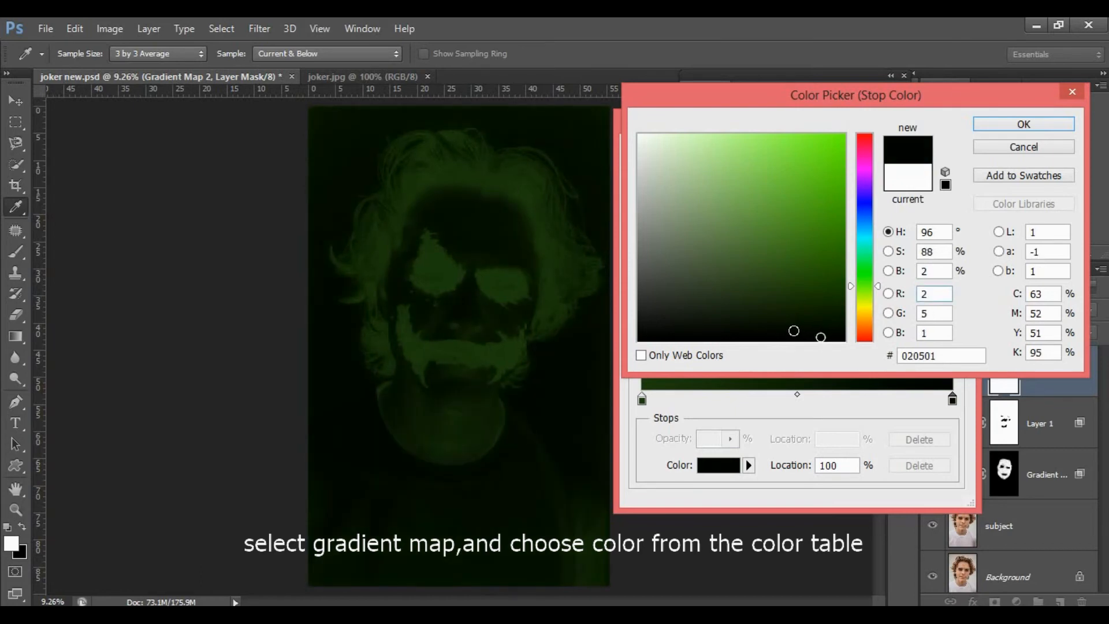
mouse_move(779, 331)
mouse_down()
mouse_move(763, 330)
mouse_move(833, 336)
mouse_move(826, 303)
mouse_up()
click(1024, 124)
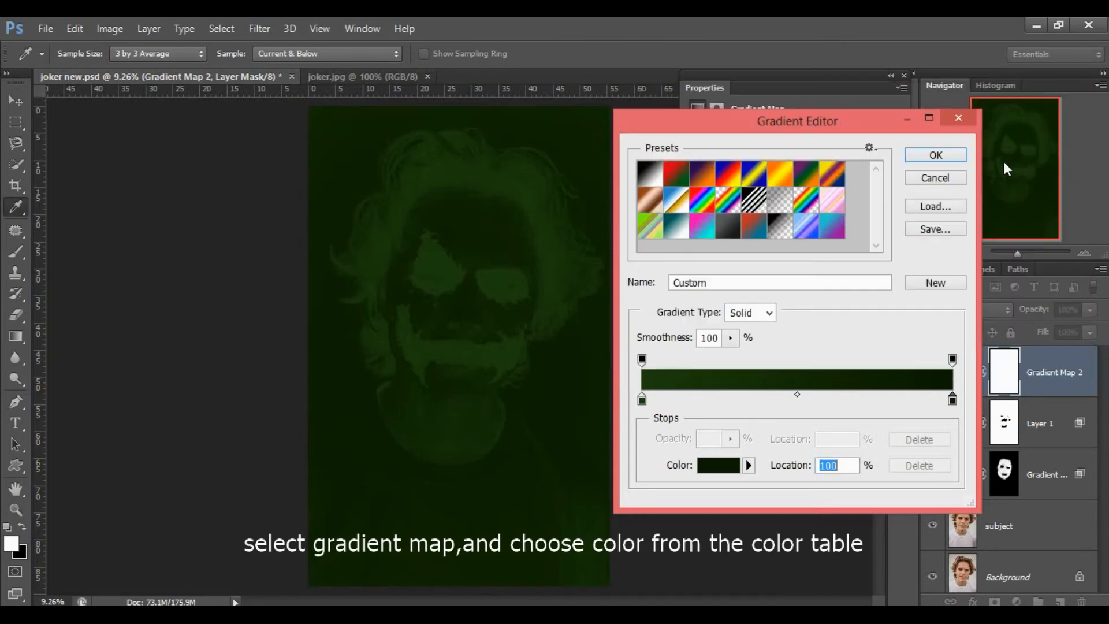
click(936, 155)
Step: Invert Gradient Map 2's layer mask to hide the green so it can be painted only over the hair
key(b)
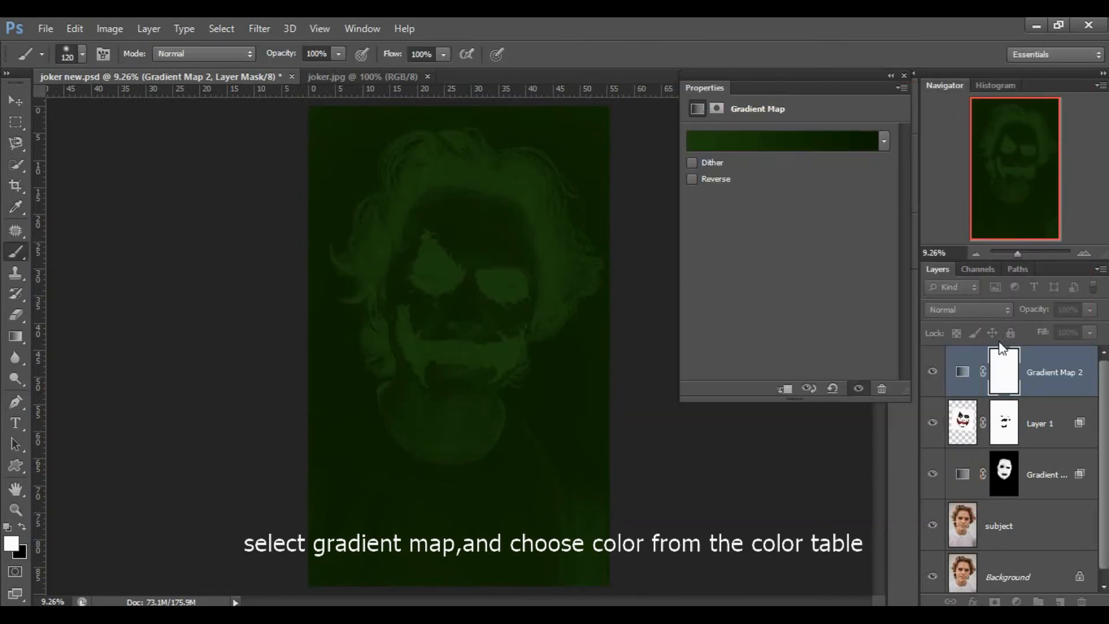
click(1004, 375)
key(ctrl+i)
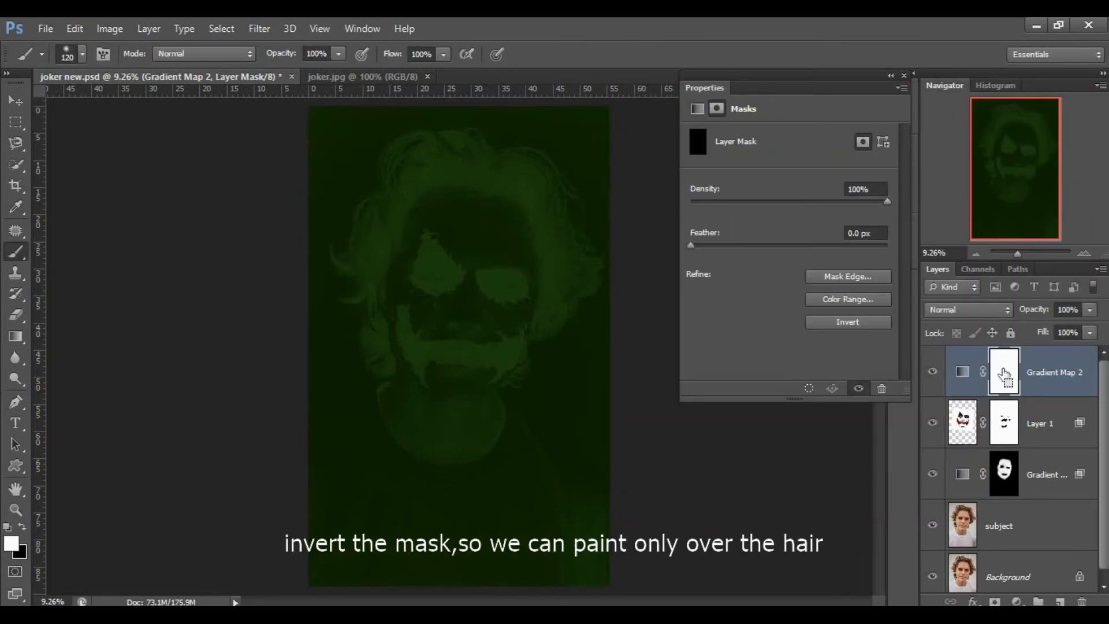
Step: Set the blend mode of Gradient Map 2 to Color
click(904, 75)
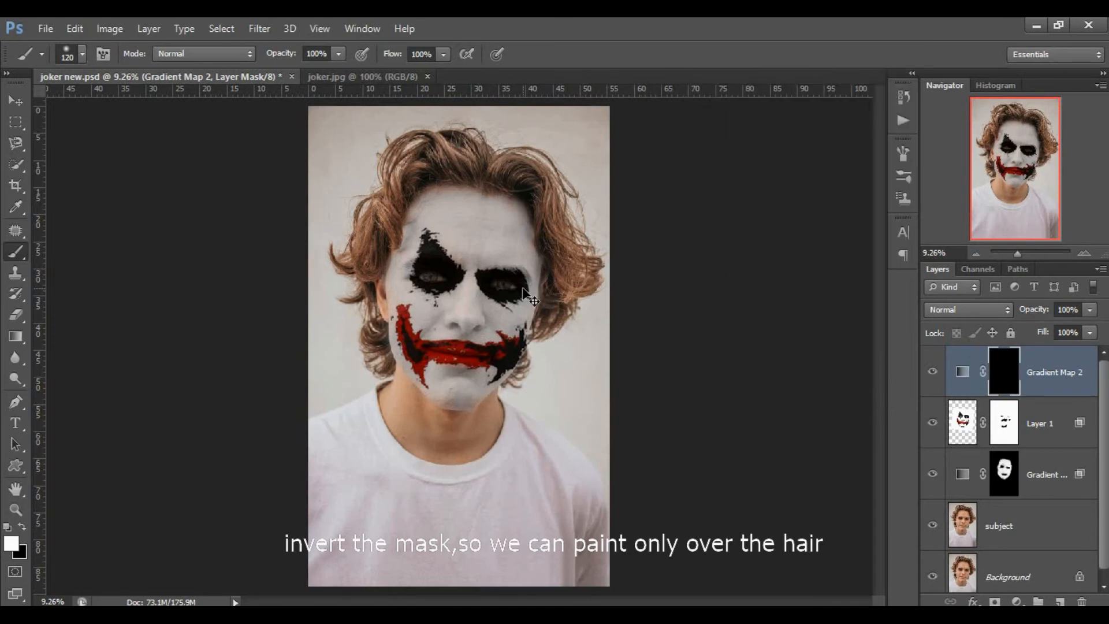
key(ctrl+plus)
key(ctrl+plus)
drag(505, 272, 495, 428)
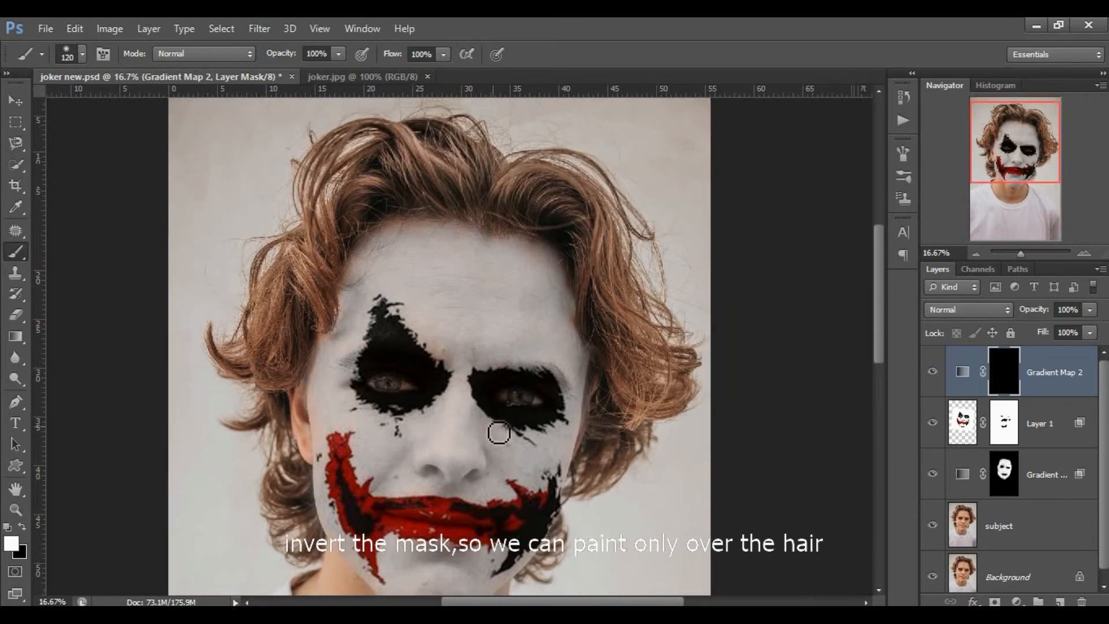
key(ctrl+minus)
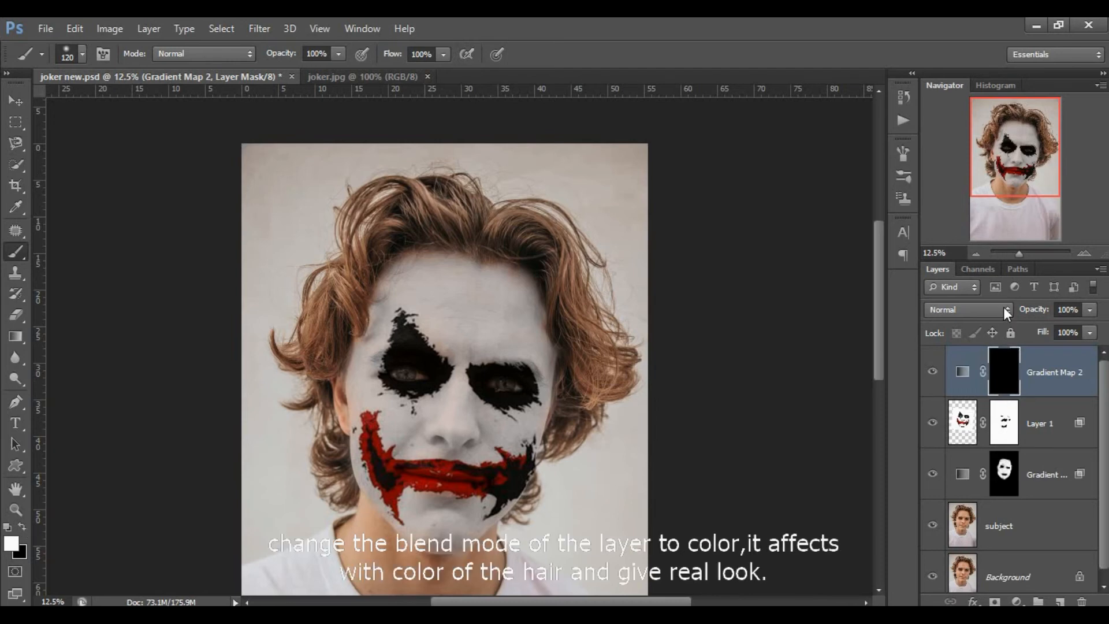
click(962, 310)
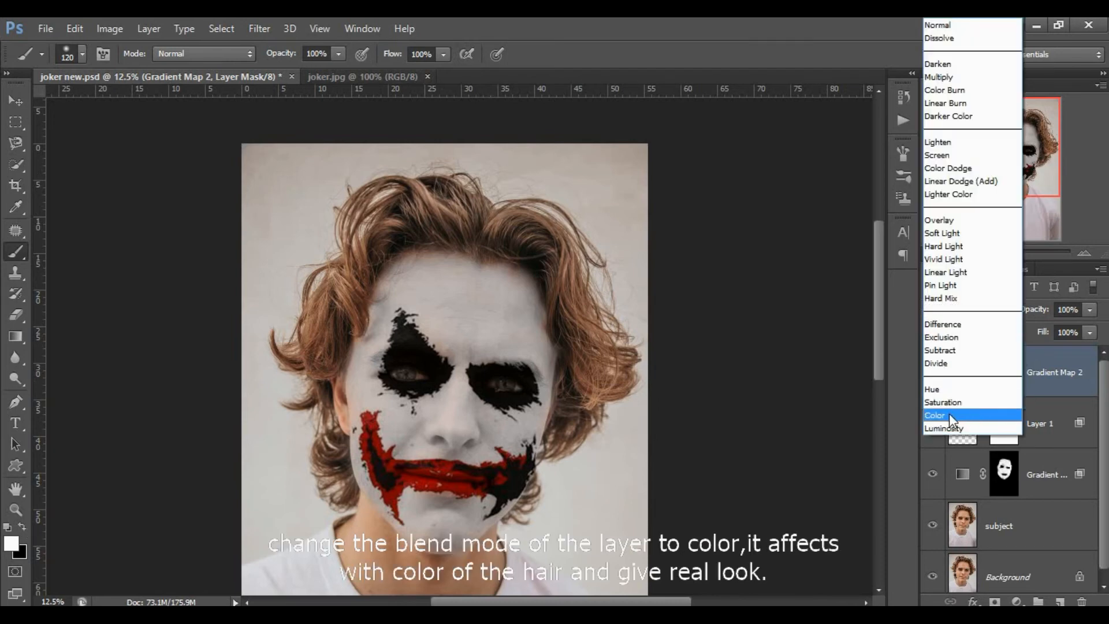
click(963, 416)
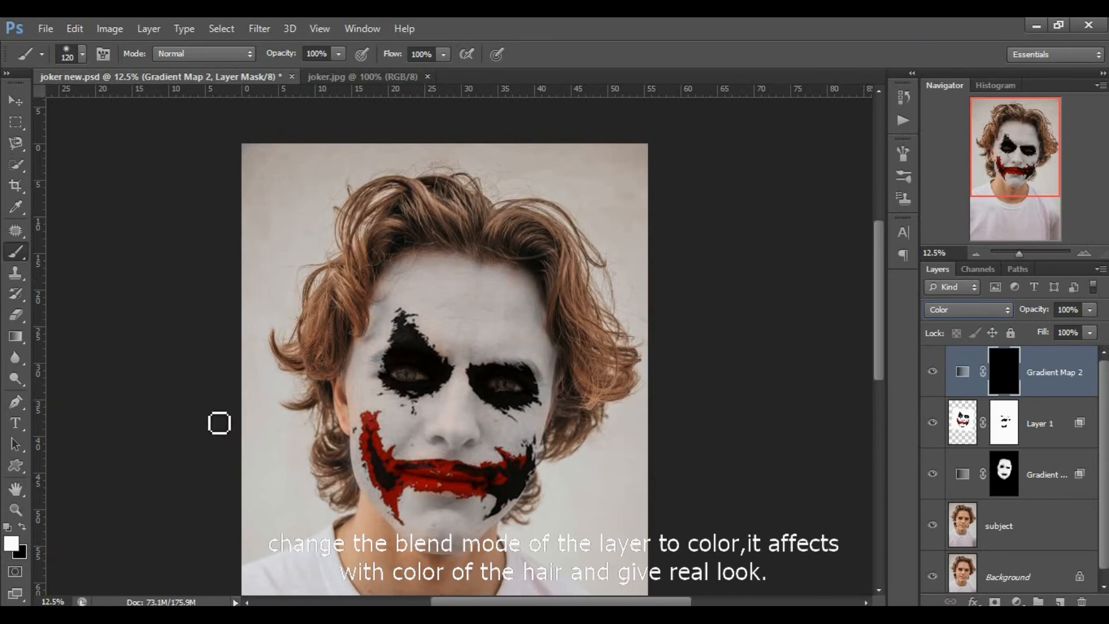
Step: Paint white over all the hair on Gradient Map 2's mask to colour it green, using brush sizes 456 and 248
drag(261, 416, 294, 442)
drag(420, 212, 494, 239)
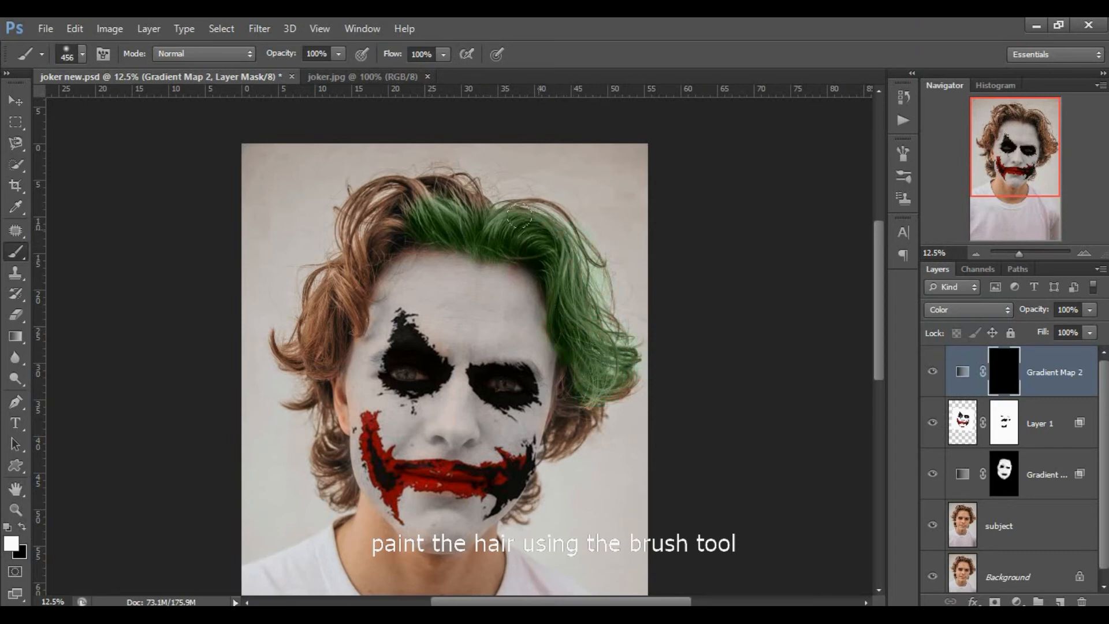
drag(513, 202, 522, 199)
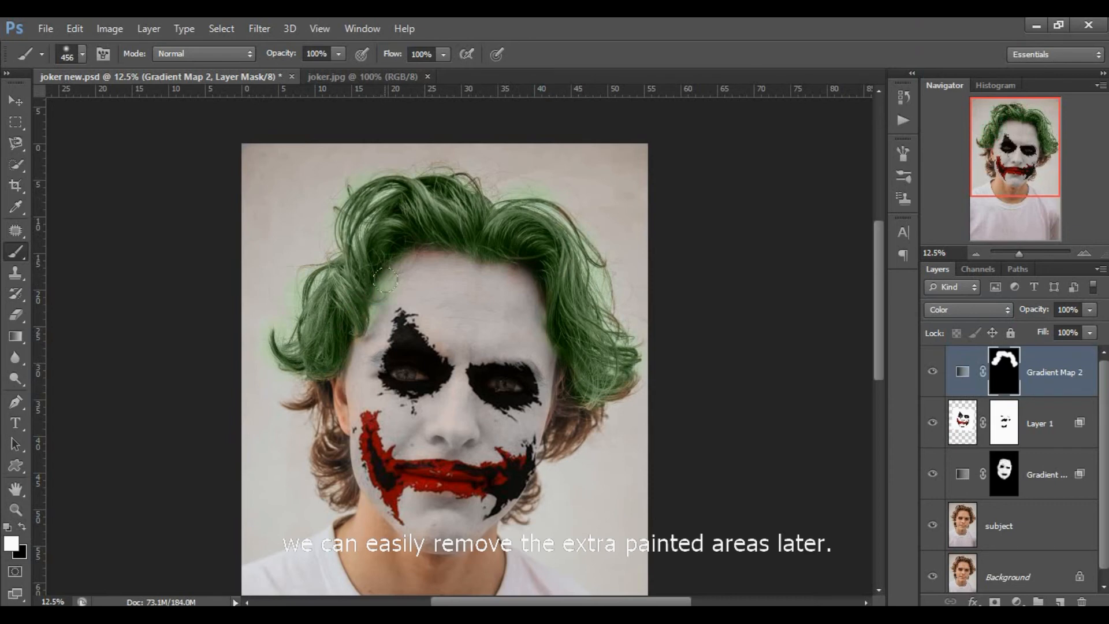
scroll(442, 338, down, 3)
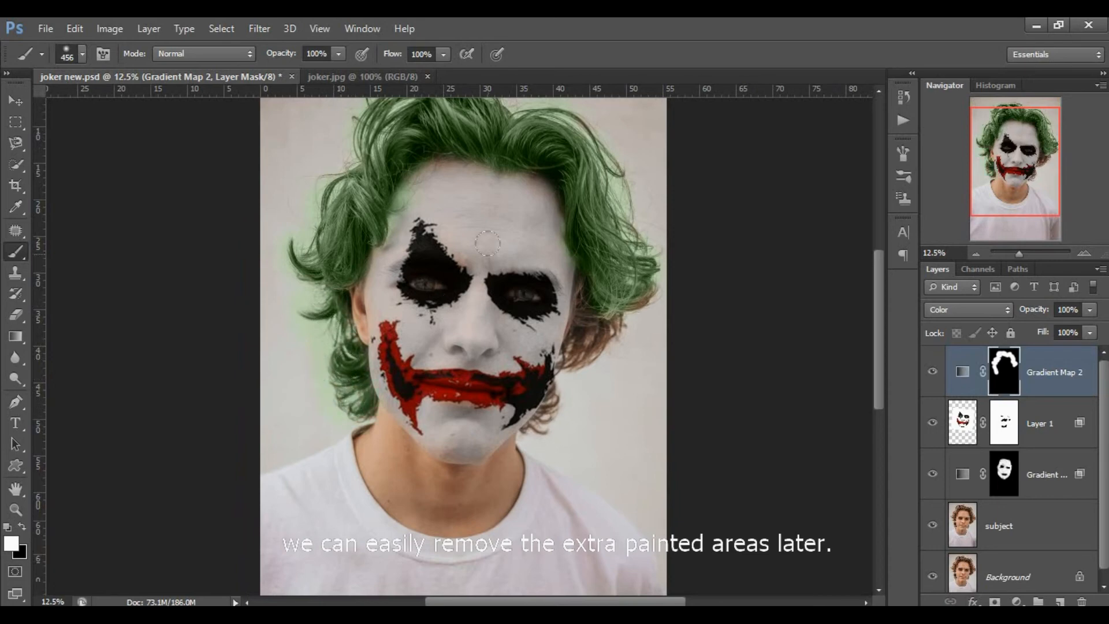
drag(493, 250, 453, 264)
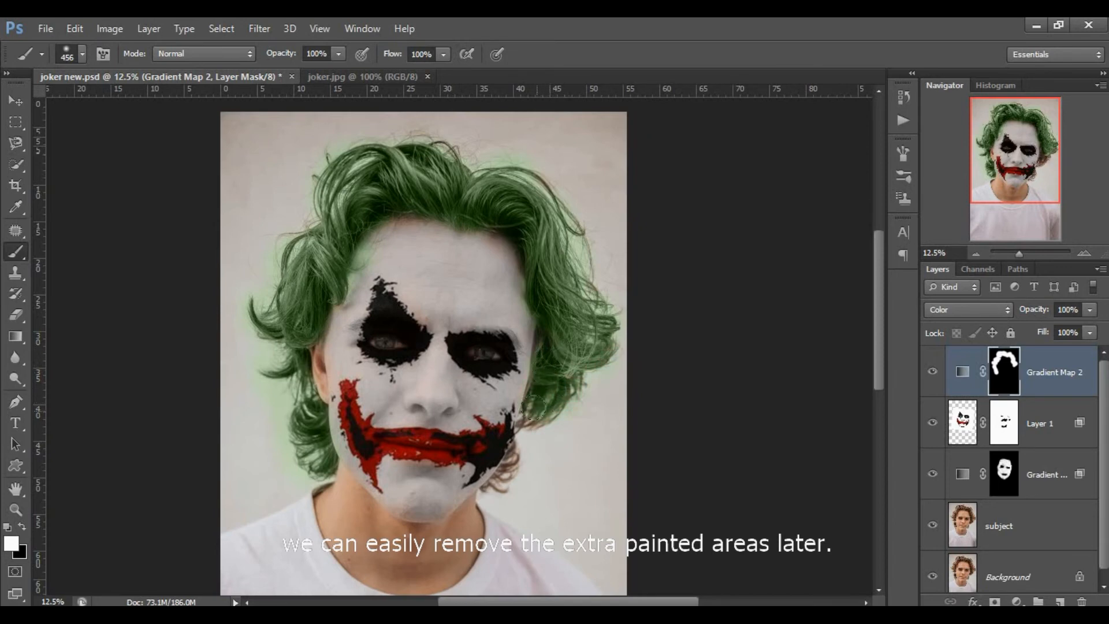
mouse_move(554, 451)
mouse_down()
mouse_move(557, 412)
mouse_move(511, 424)
mouse_move(491, 448)
mouse_move(544, 374)
mouse_move(530, 379)
mouse_move(612, 283)
mouse_up()
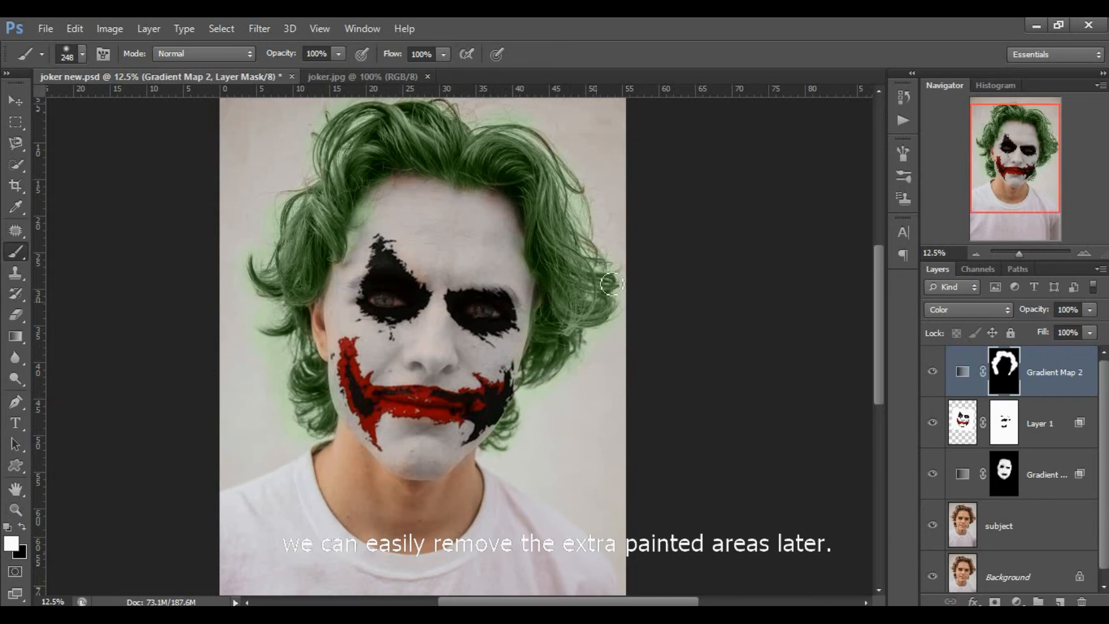
scroll(579, 277, up, 2)
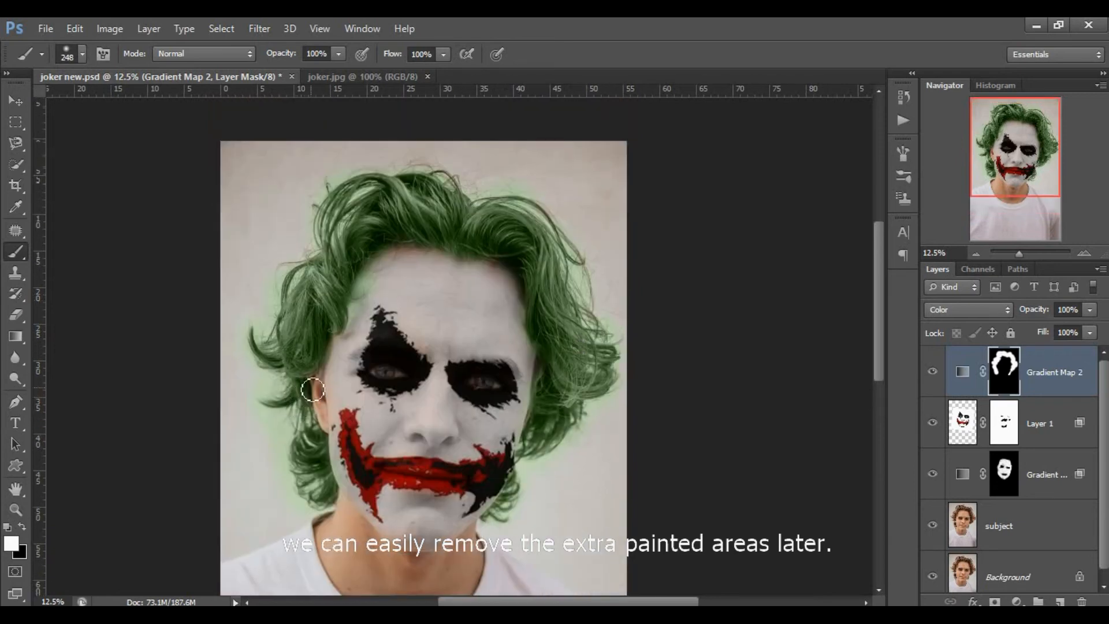
Step: Paint black on the mask along the forehead hairline to remove the green spill, and restore white as the foreground colour
key(x)
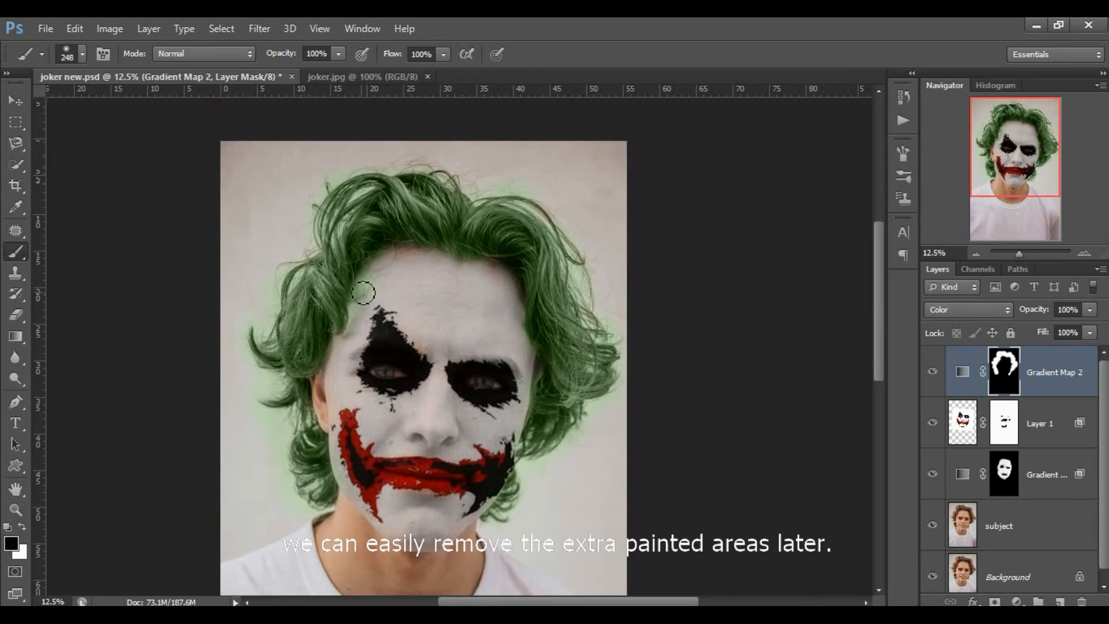
mouse_move(364, 292)
mouse_down()
mouse_move(372, 301)
mouse_move(342, 289)
mouse_up()
key(x)
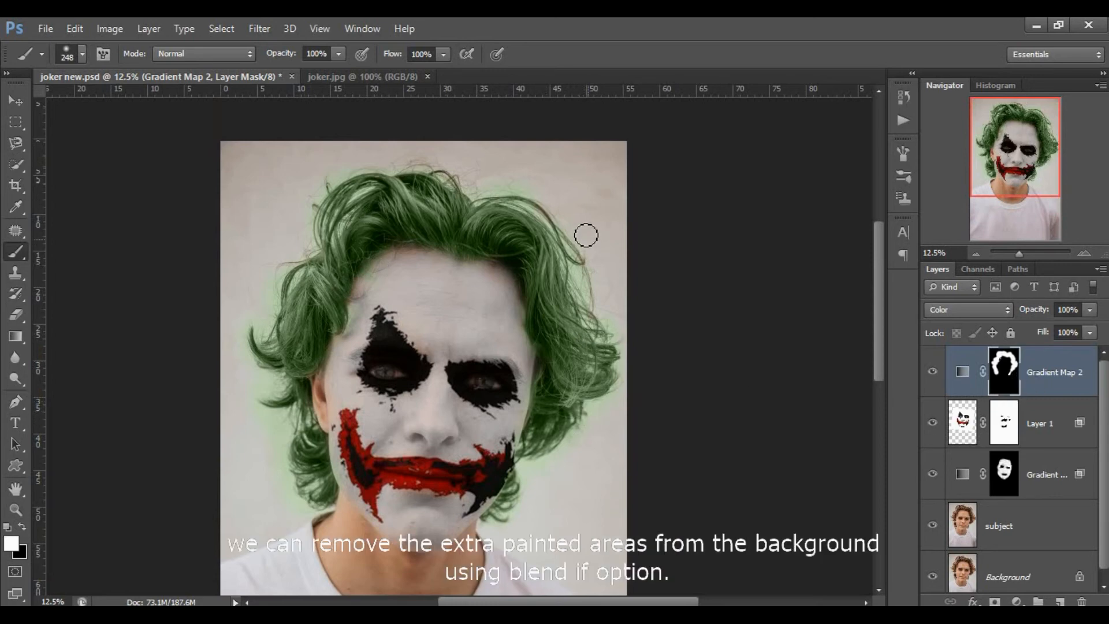
Step: Remove the green spill from the background with Gradient Map 2's Blend If, splitting the Underlying Layer white slider to 171 / 189
double_click(1091, 358)
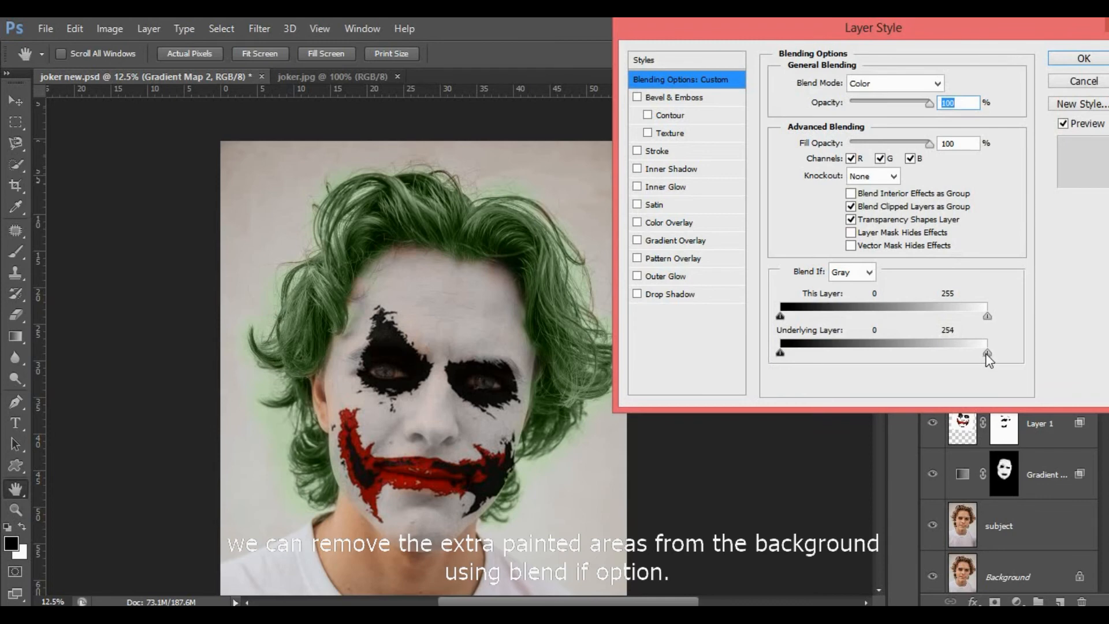
drag(986, 354, 924, 353)
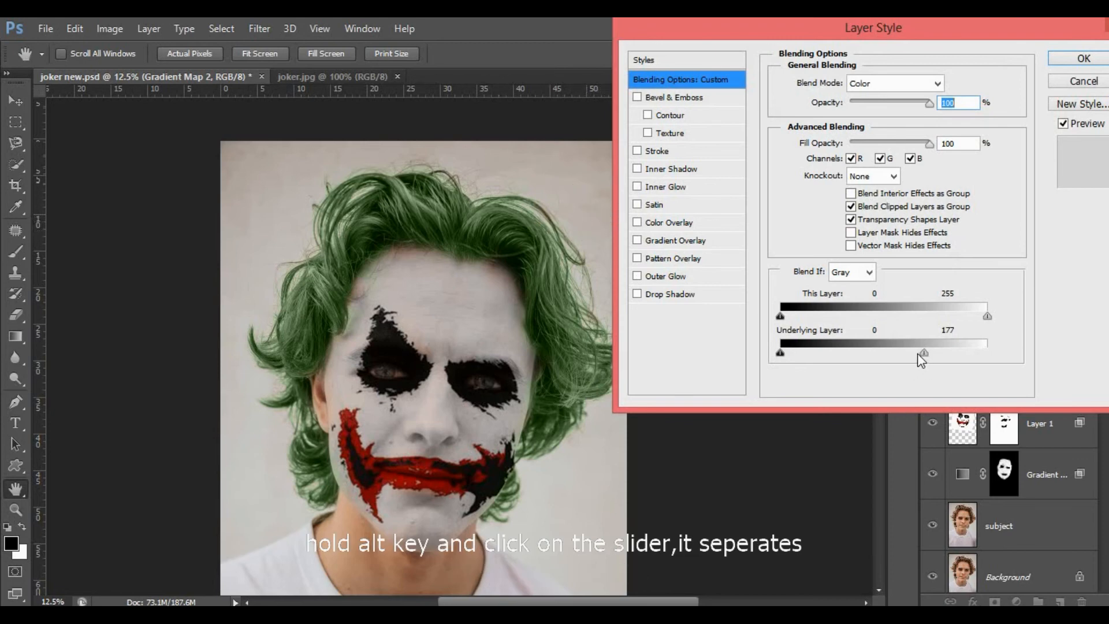
key(alt)
mouse_move(922, 352)
mouse_down()
mouse_move(939, 352)
mouse_move(893, 354)
mouse_move(914, 356)
mouse_up()
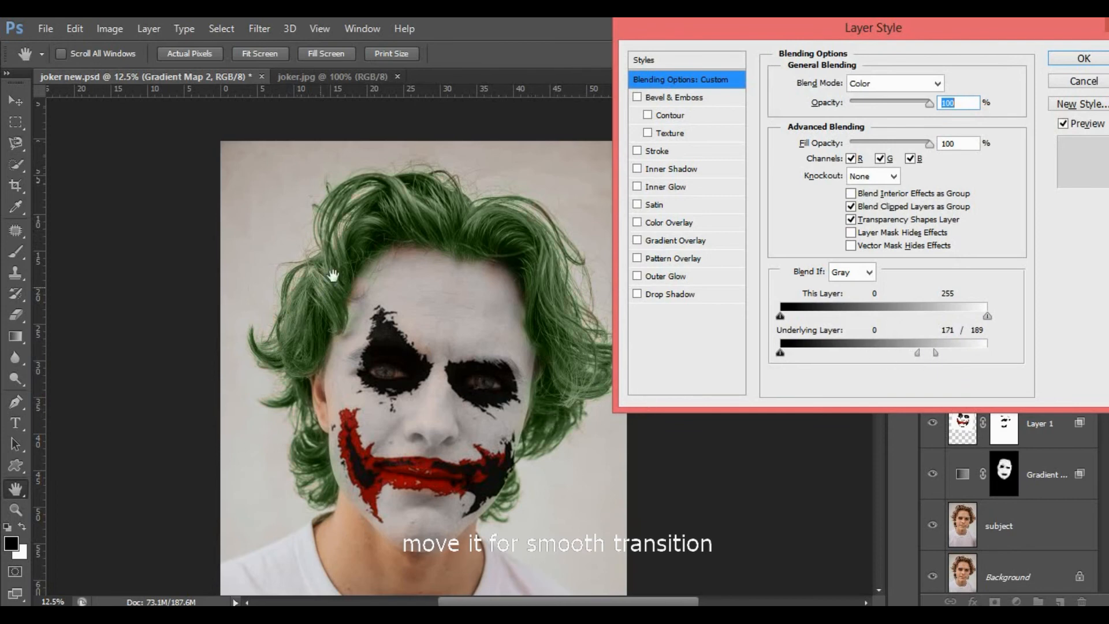
click(1084, 59)
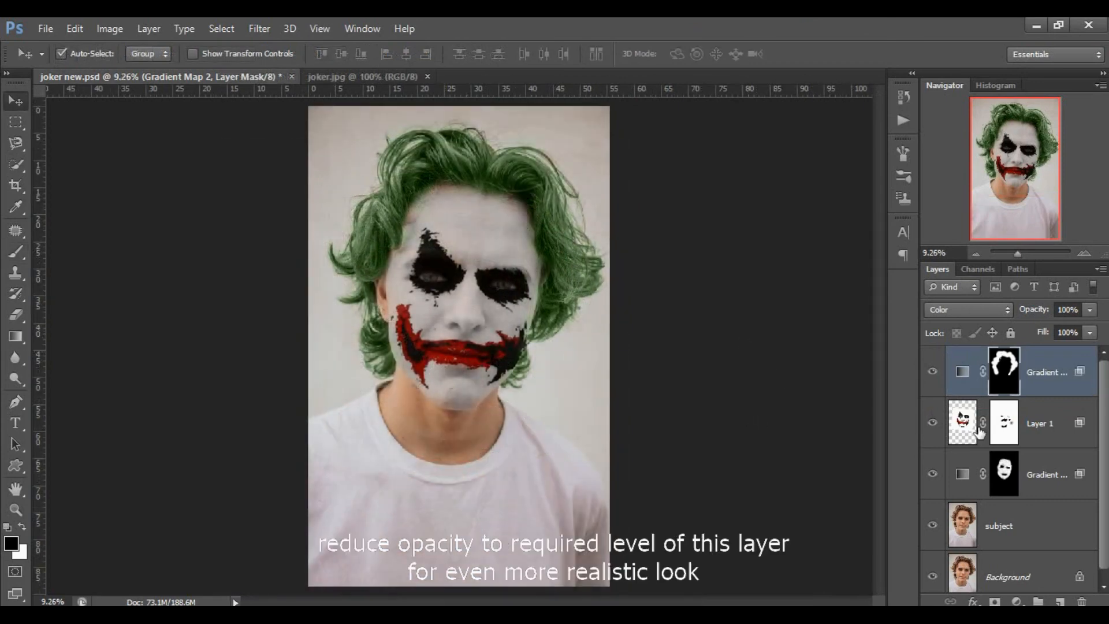
Step: Reduce the opacity of Layer 1, the eye and mouth artwork, to 90%
click(1040, 423)
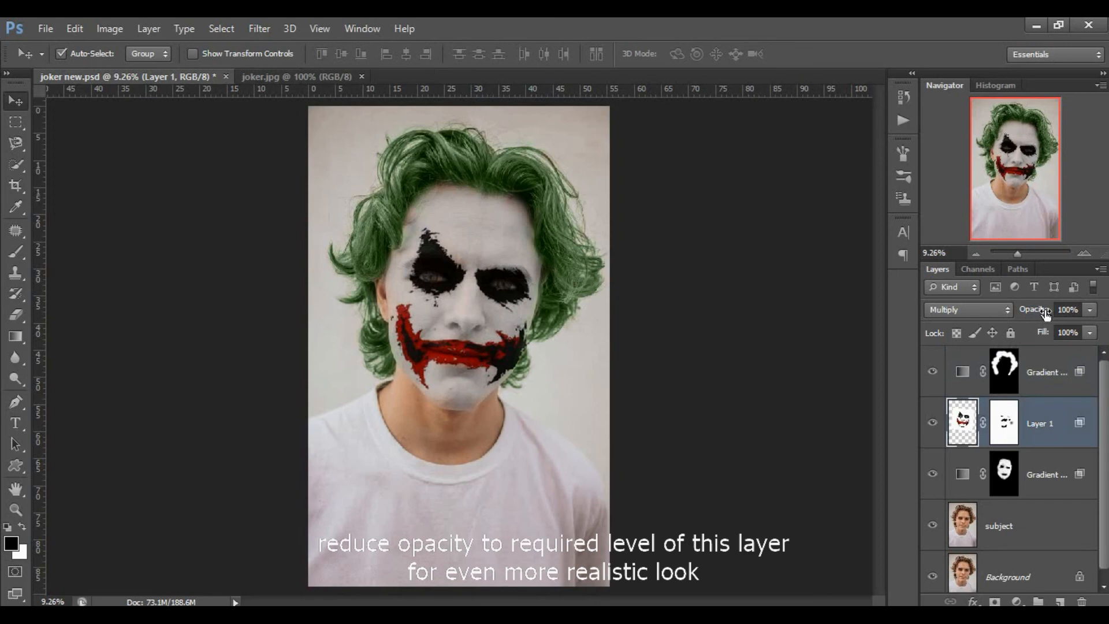
drag(1041, 312, 1036, 312)
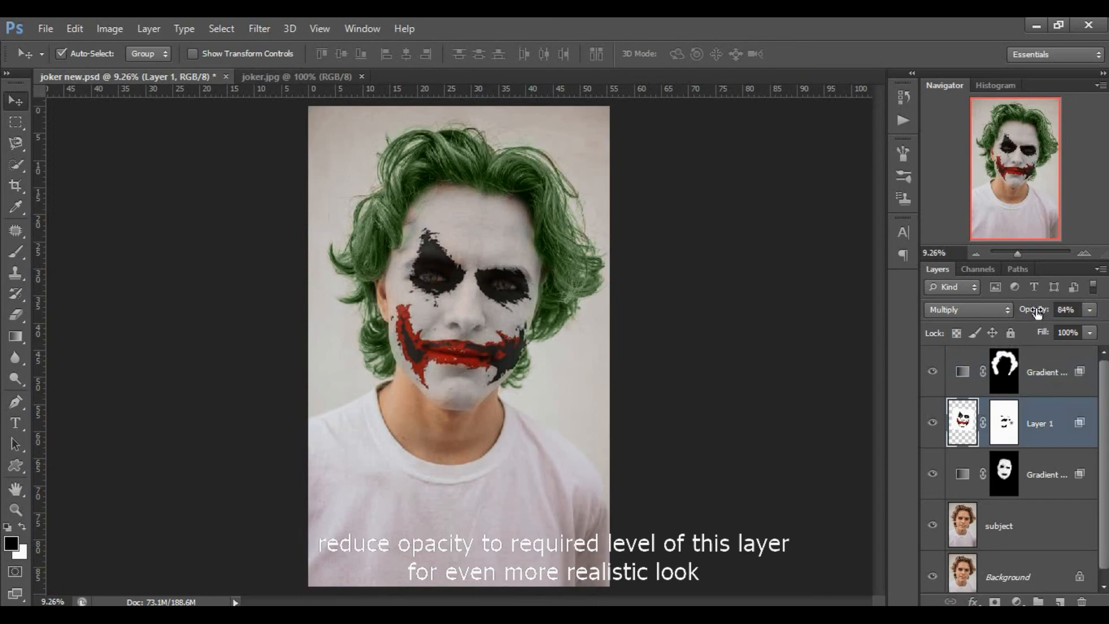
click(1068, 310)
text(90)
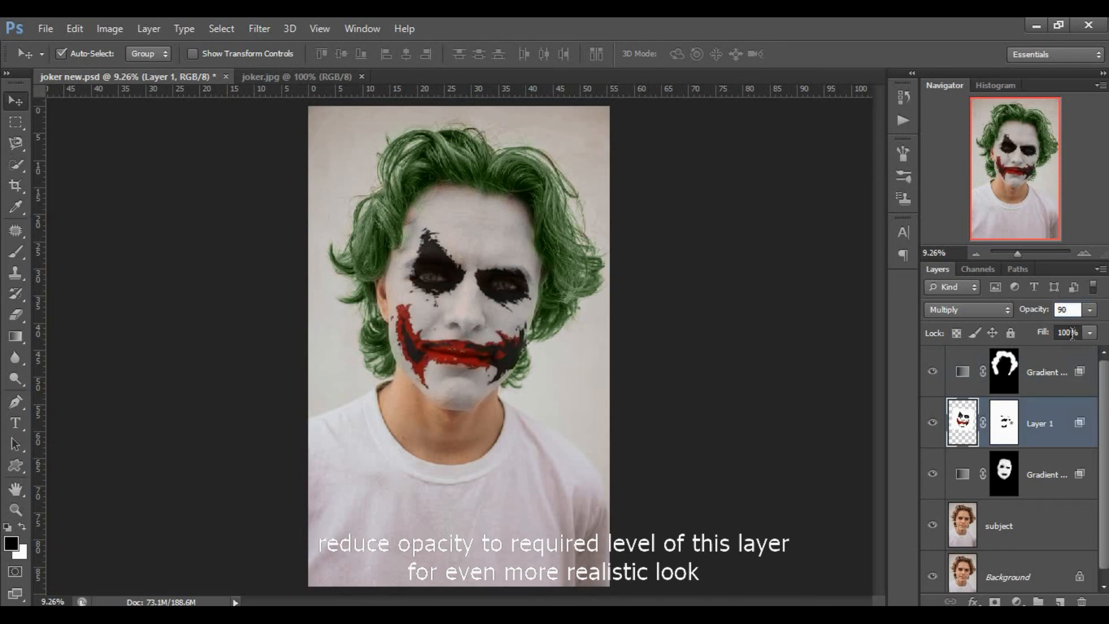
key(Return)
Step: Lower Layer 1's fill to 95% and toggle its visibility to compare the face with and without the artwork
click(1040, 335)
key(Down)
key(Down)
key(Down)
key(Down)
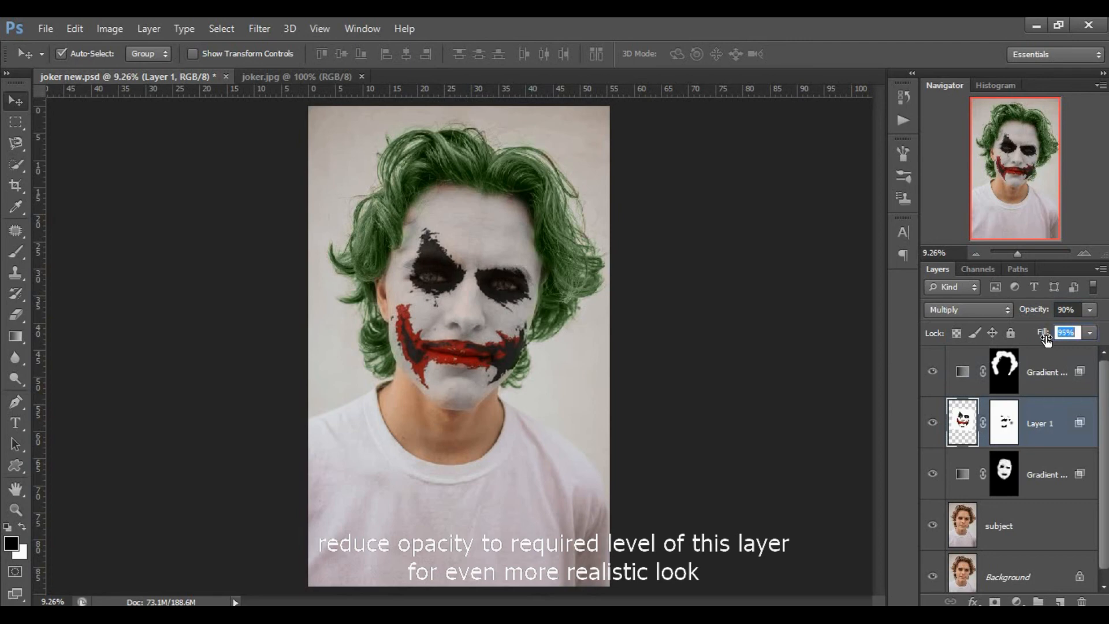
click(932, 425)
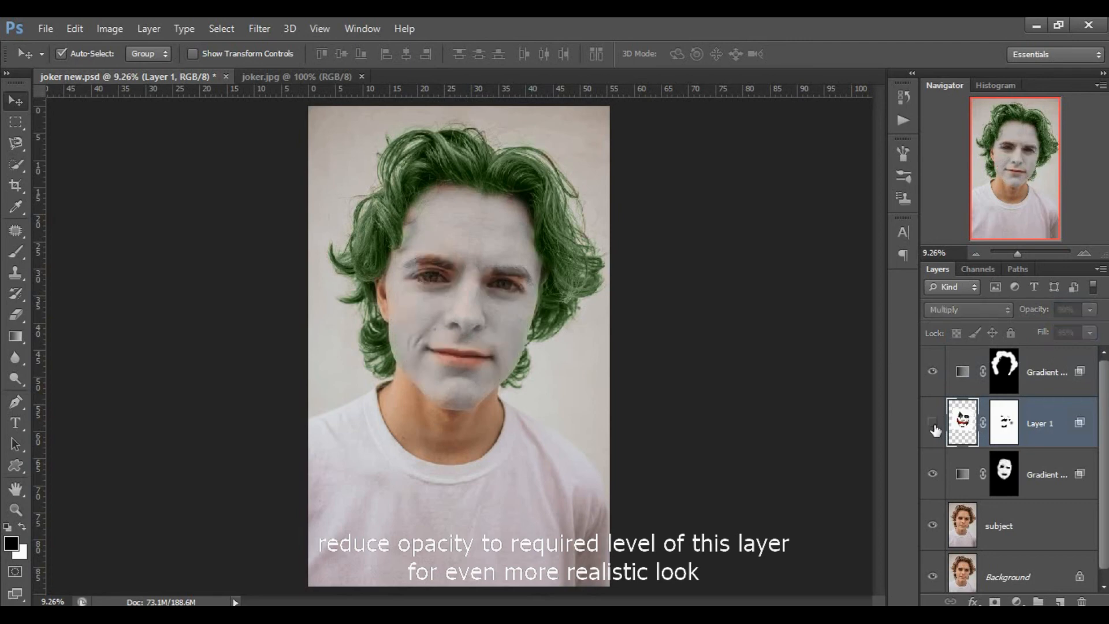
click(933, 424)
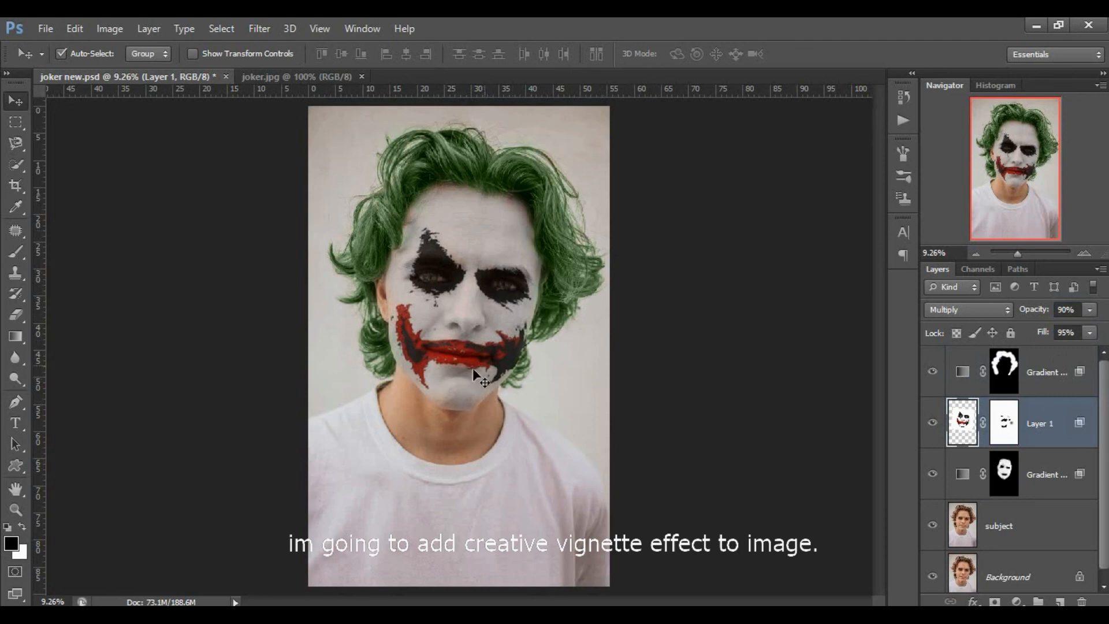
Step: Add a Gradient Fill layer above Gradient Map 2 using the Black, White preset
click(1069, 371)
click(1017, 601)
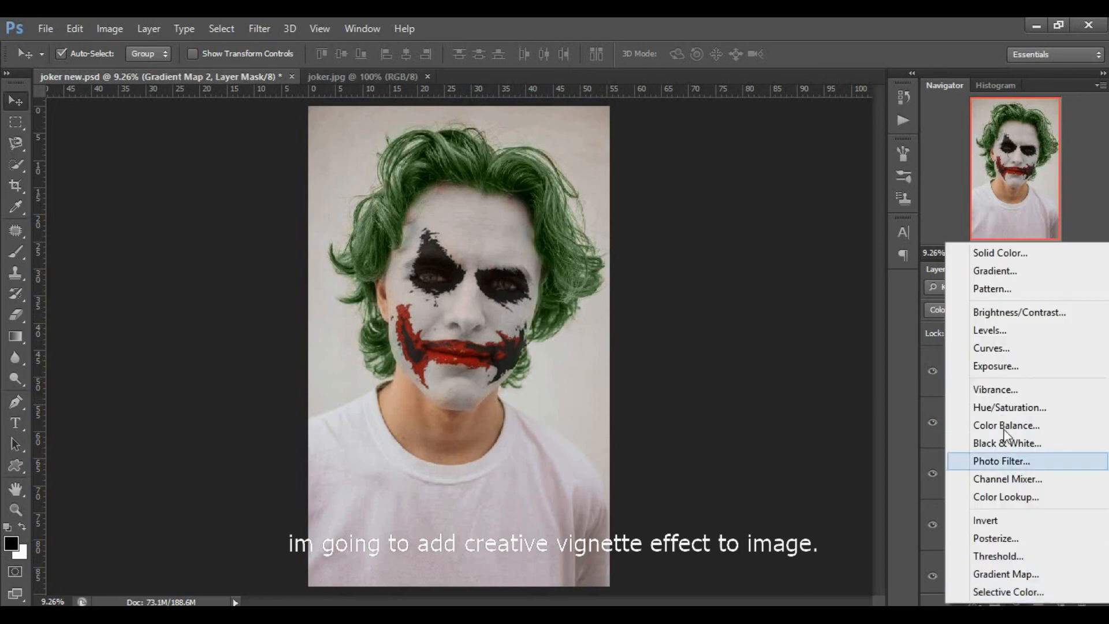
click(1014, 272)
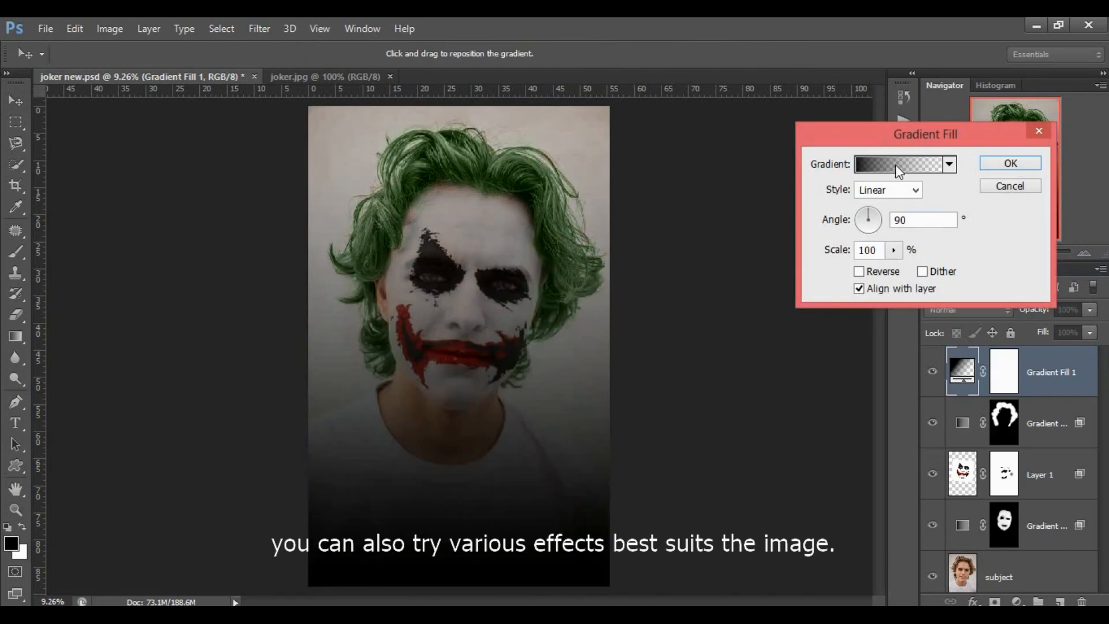
click(895, 165)
click(647, 175)
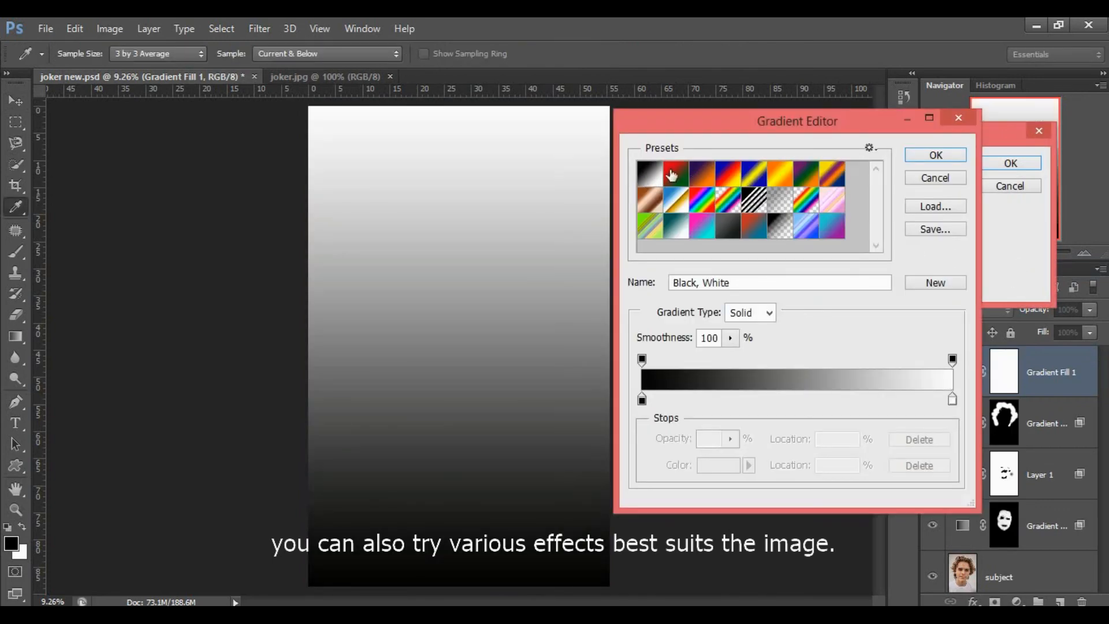
click(936, 156)
Step: Make the gradient fill radial and reversed with a scale of 90%, and confirm it
click(917, 192)
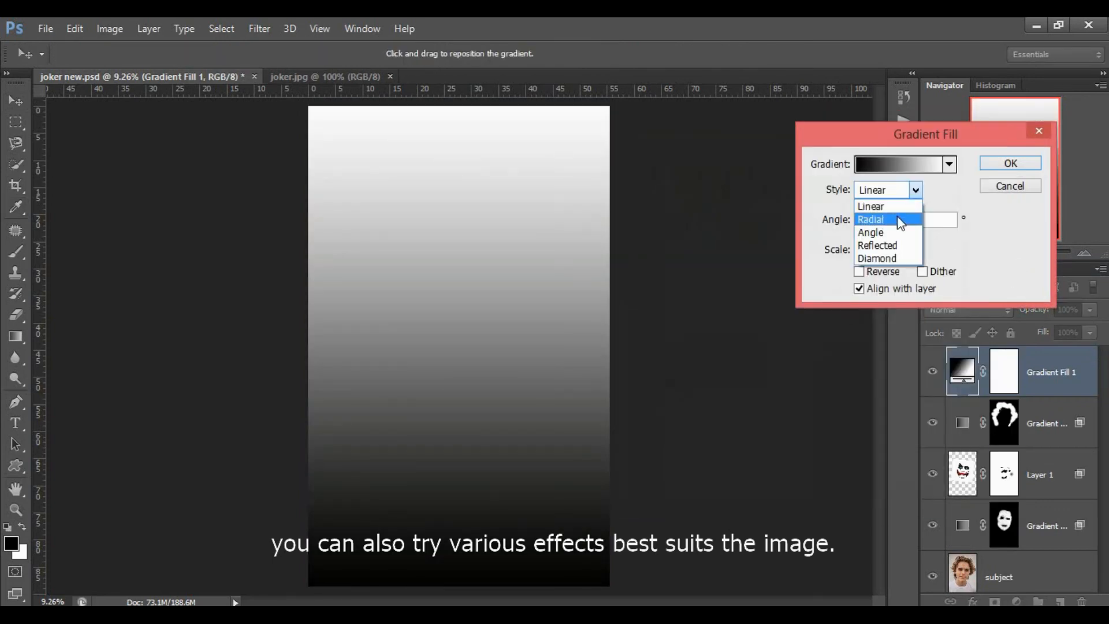
click(900, 219)
click(876, 270)
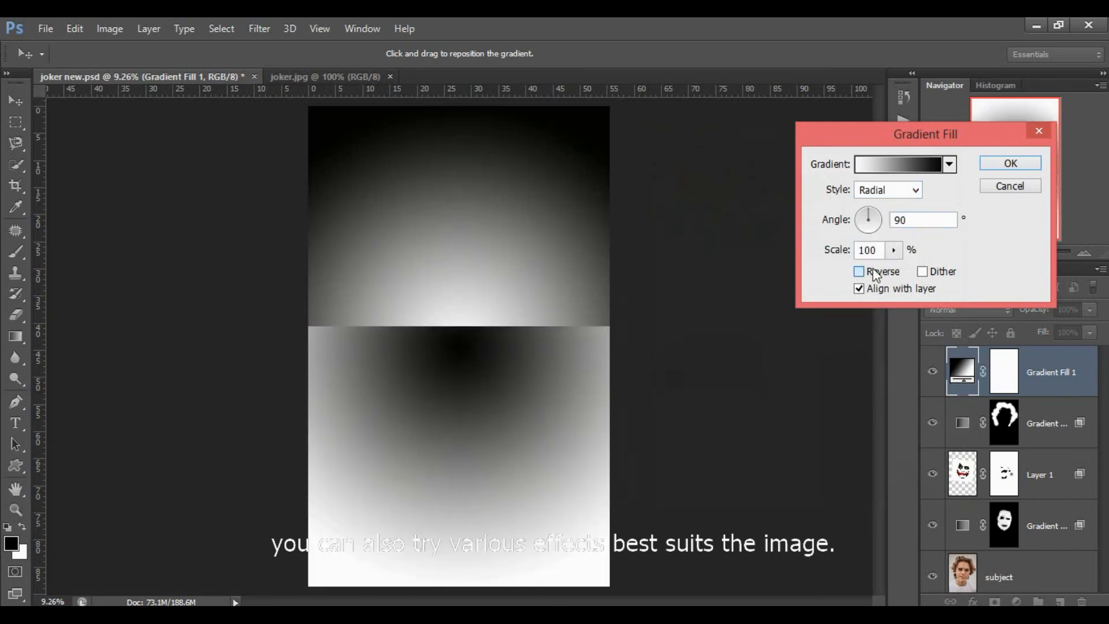
click(893, 250)
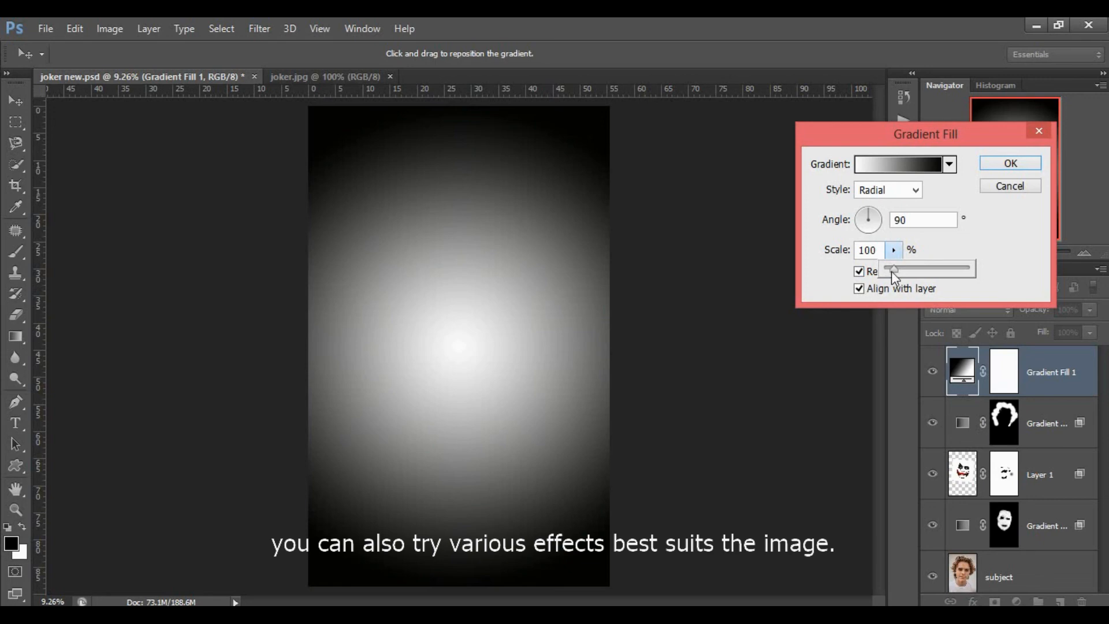
drag(892, 271, 889, 270)
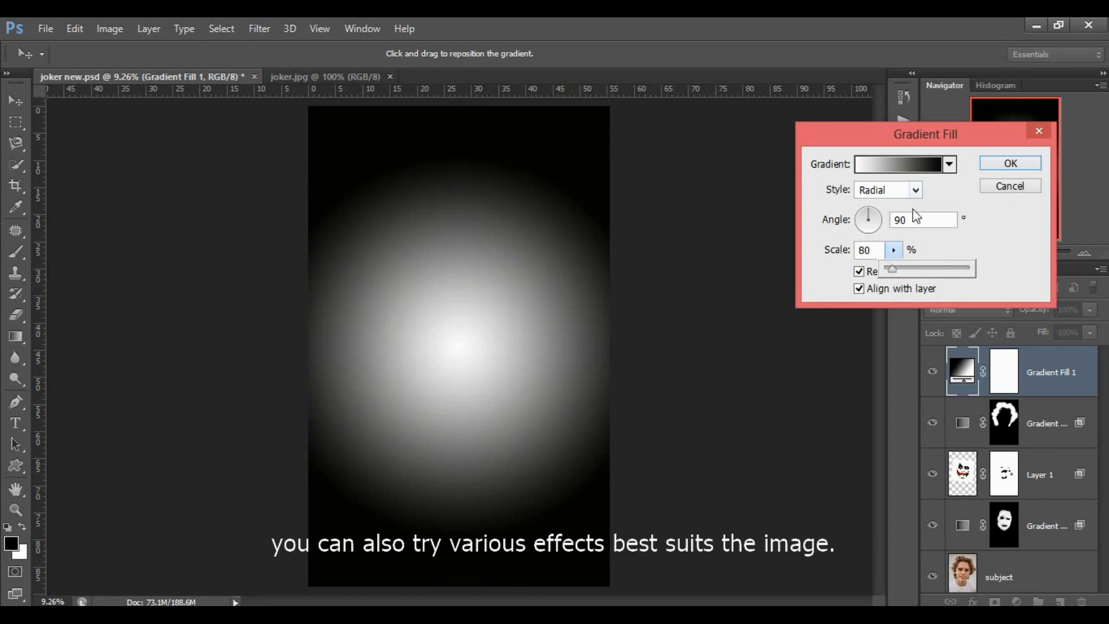
drag(881, 250, 824, 252)
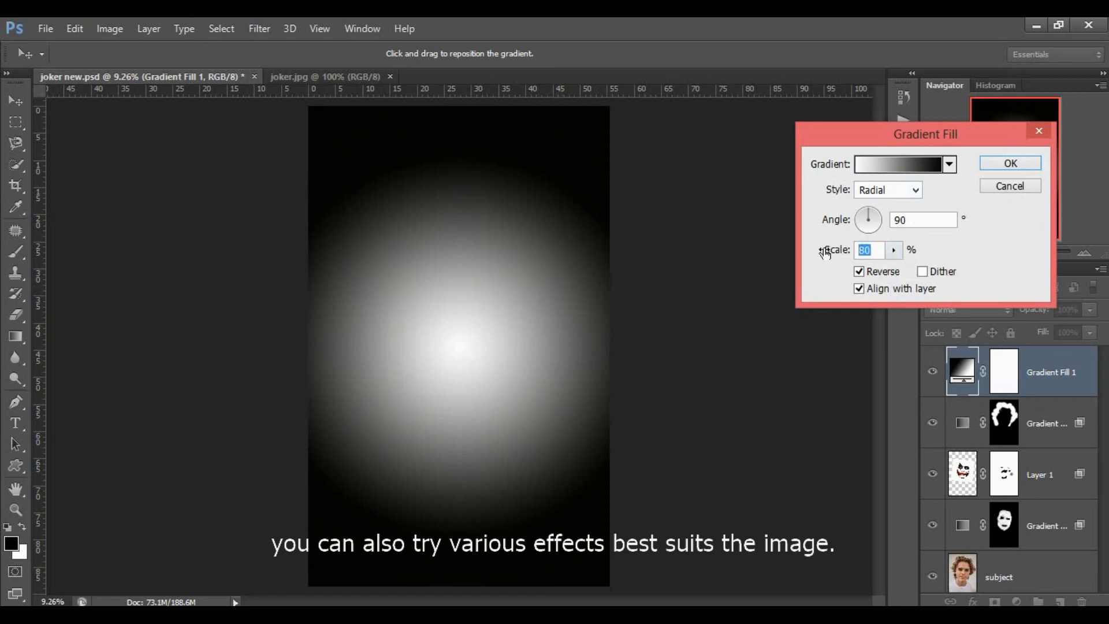
text(90)
key(Return)
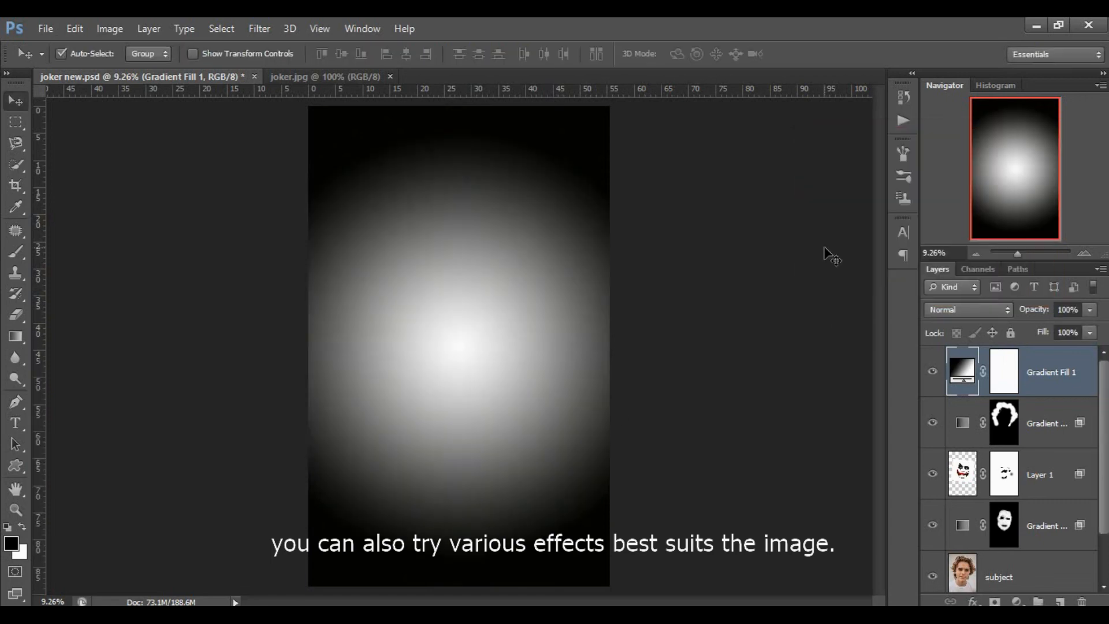
Step: Set Gradient Fill 1 to Soft Light blending and reduce its opacity to 50%
click(972, 306)
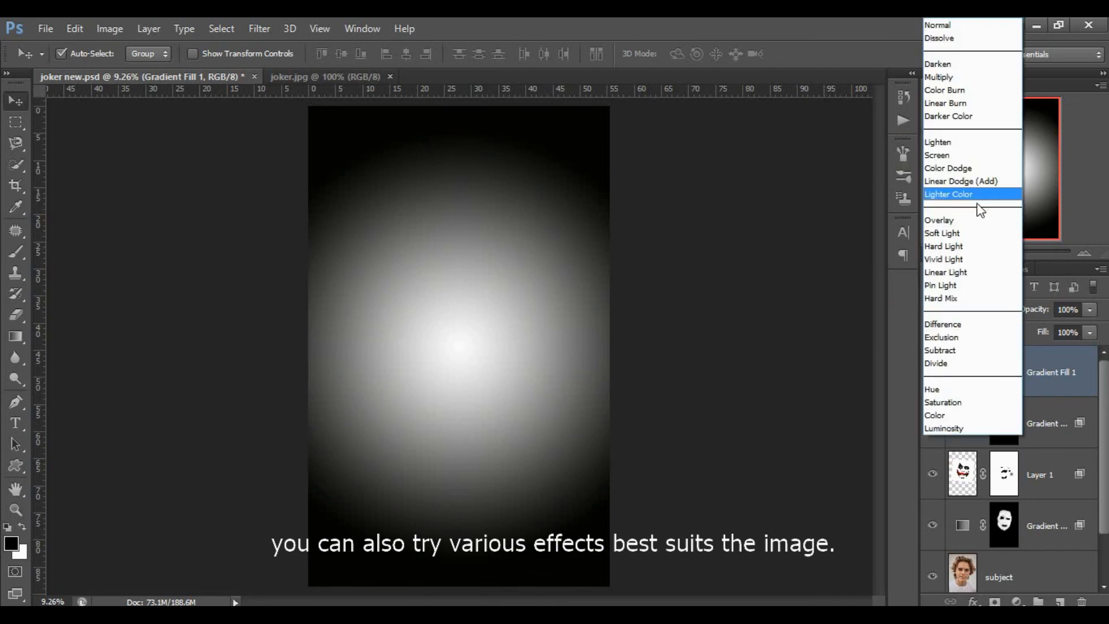
click(973, 239)
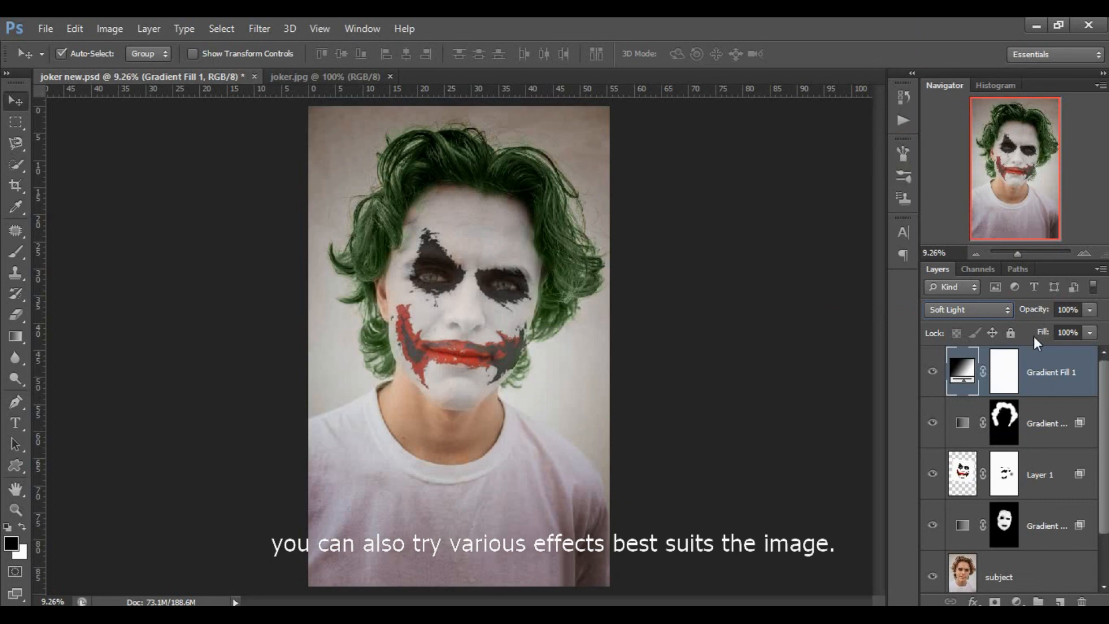
drag(1043, 314, 1041, 315)
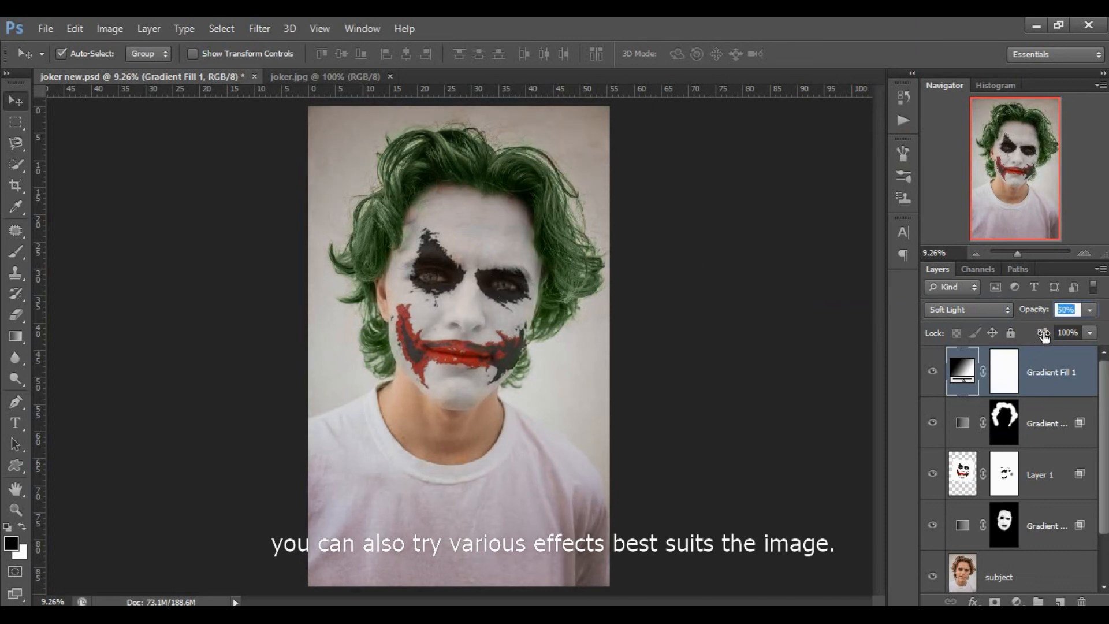
Step: Lower Gradient Fill 1's fill to 50% and toggle its visibility to compare the image with and without the vignette
drag(1042, 334, 1043, 336)
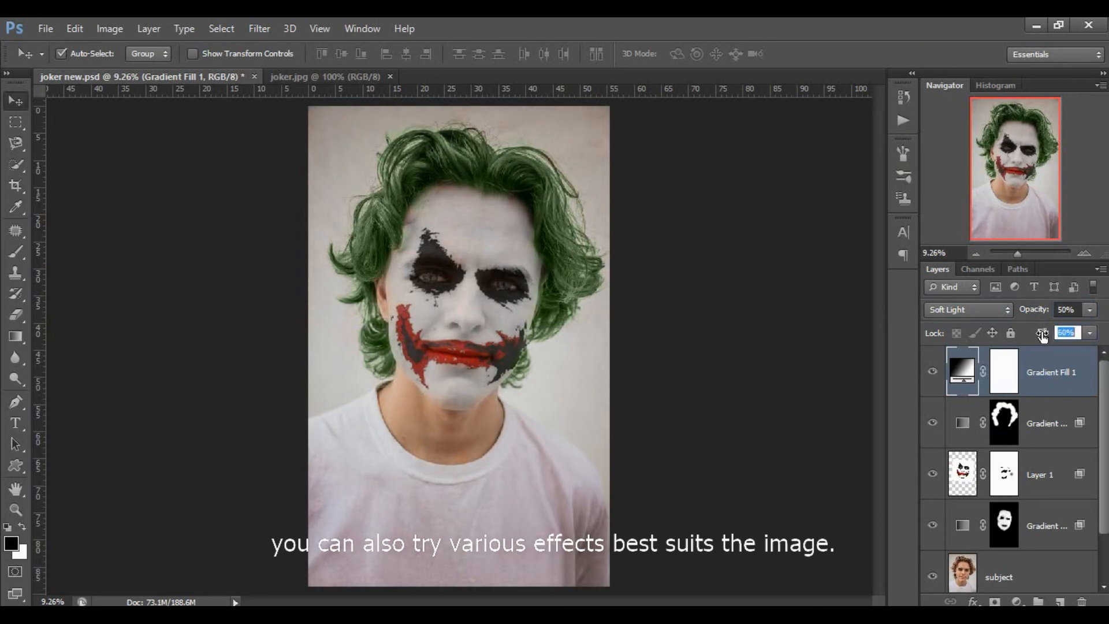
mouse_move(1043, 337)
mouse_down()
mouse_move(751, 365)
mouse_move(848, 345)
mouse_move(1039, 335)
mouse_up()
click(933, 374)
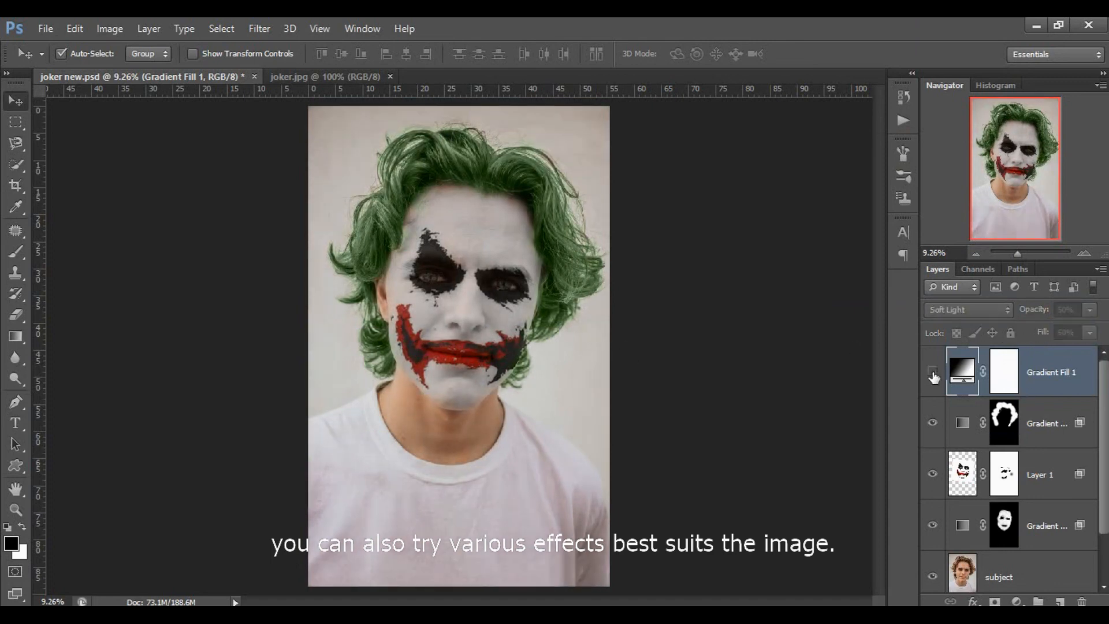
click(932, 374)
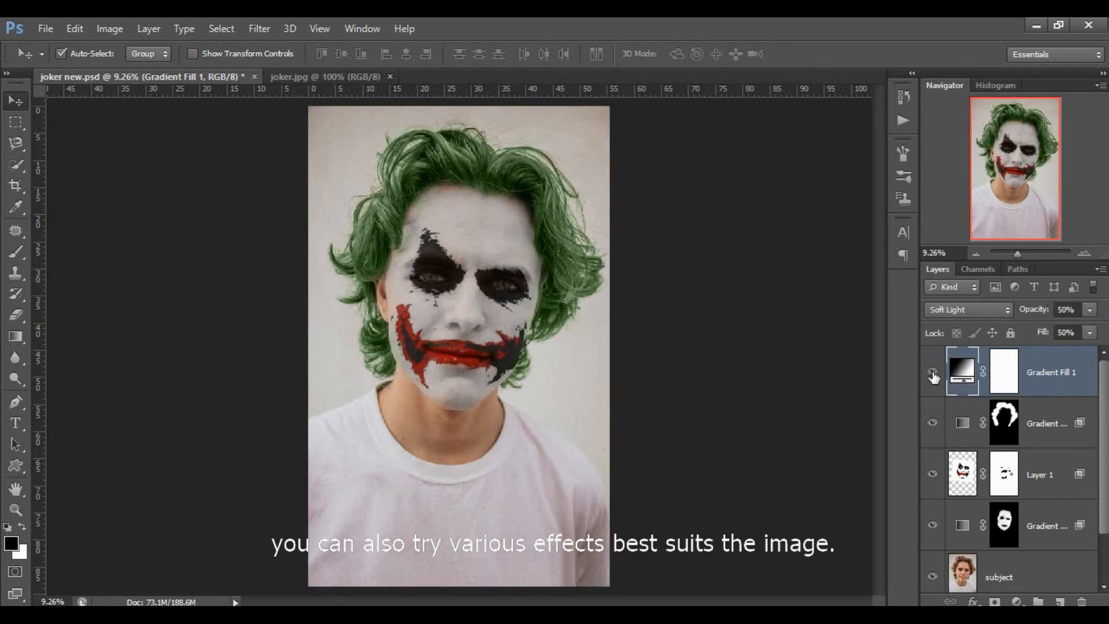